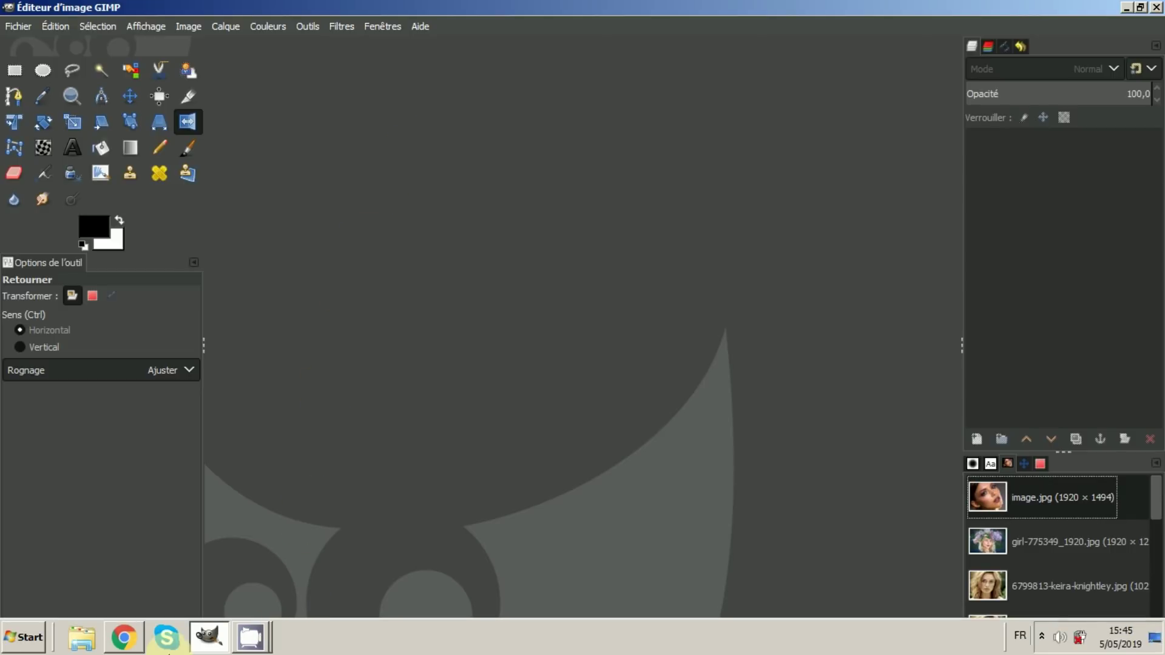
- Switch from GIMP to the browser showing the G'MIC download page
left_click(124, 637)
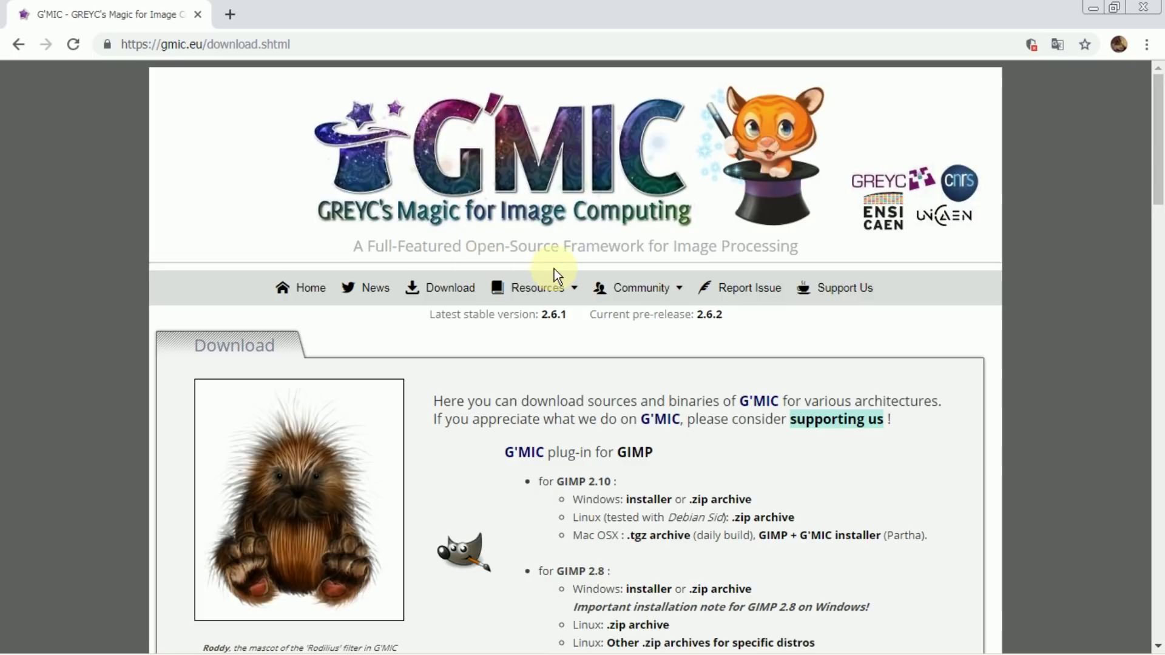
- Browse the gmic.eu navigation menus and leave the Resources list open
left_click(537, 288)
left_click(1086, 199)
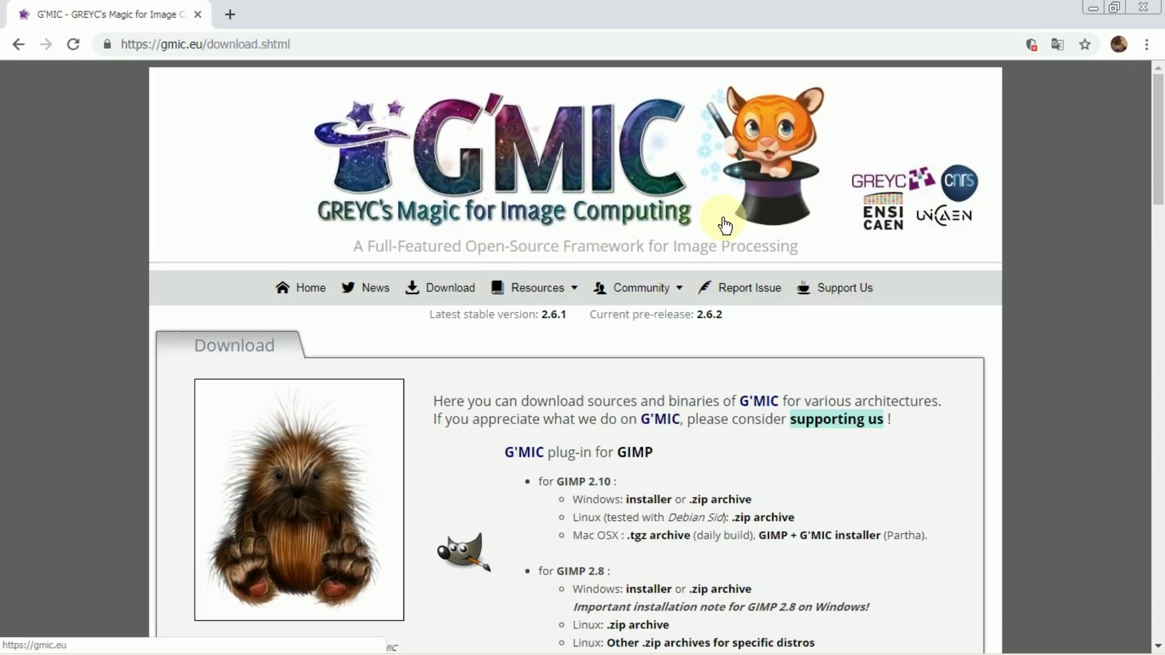
left_click(641, 288)
left_click(470, 289)
left_click(1021, 160)
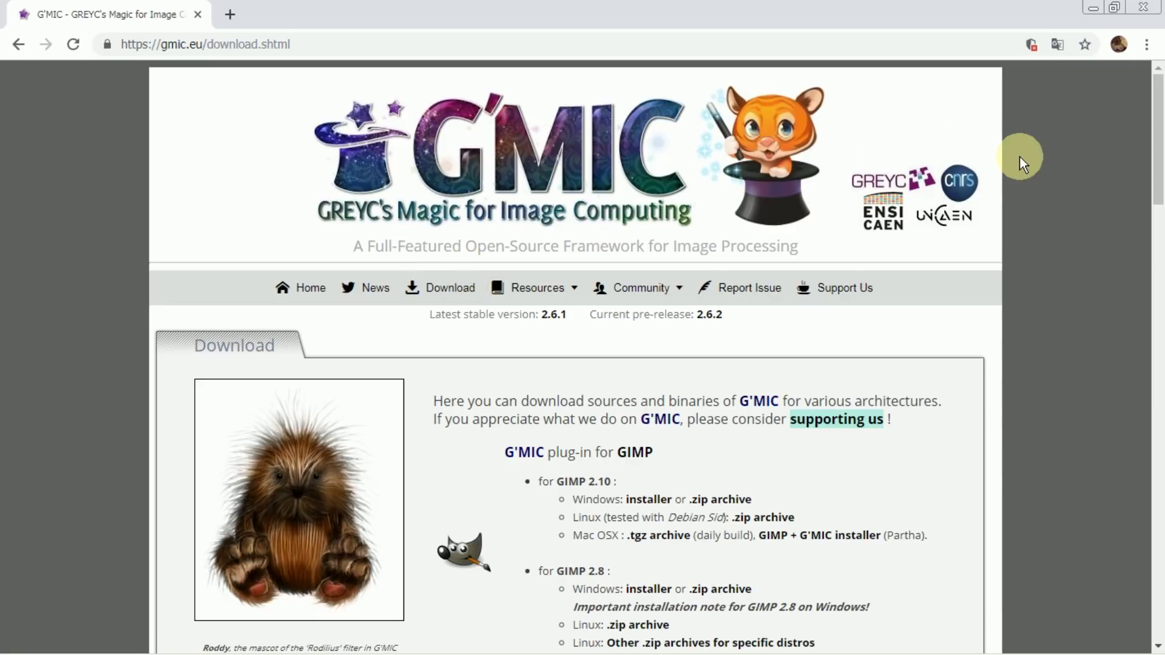
right_click(1051, 154)
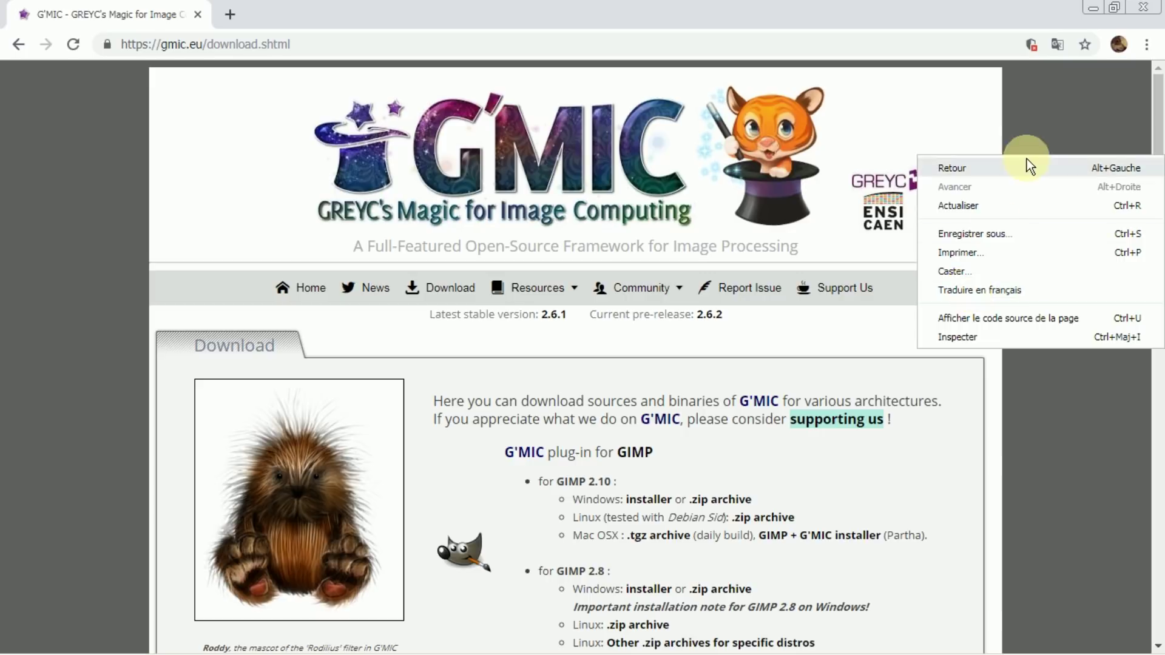
left_click(1053, 119)
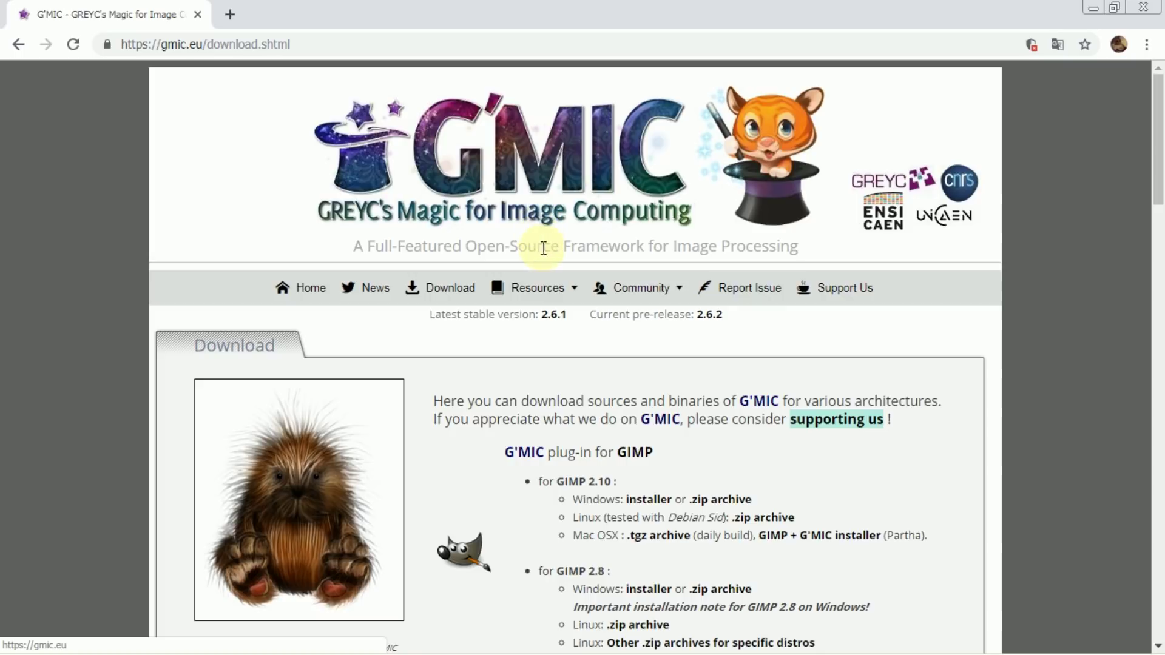
left_click(558, 287)
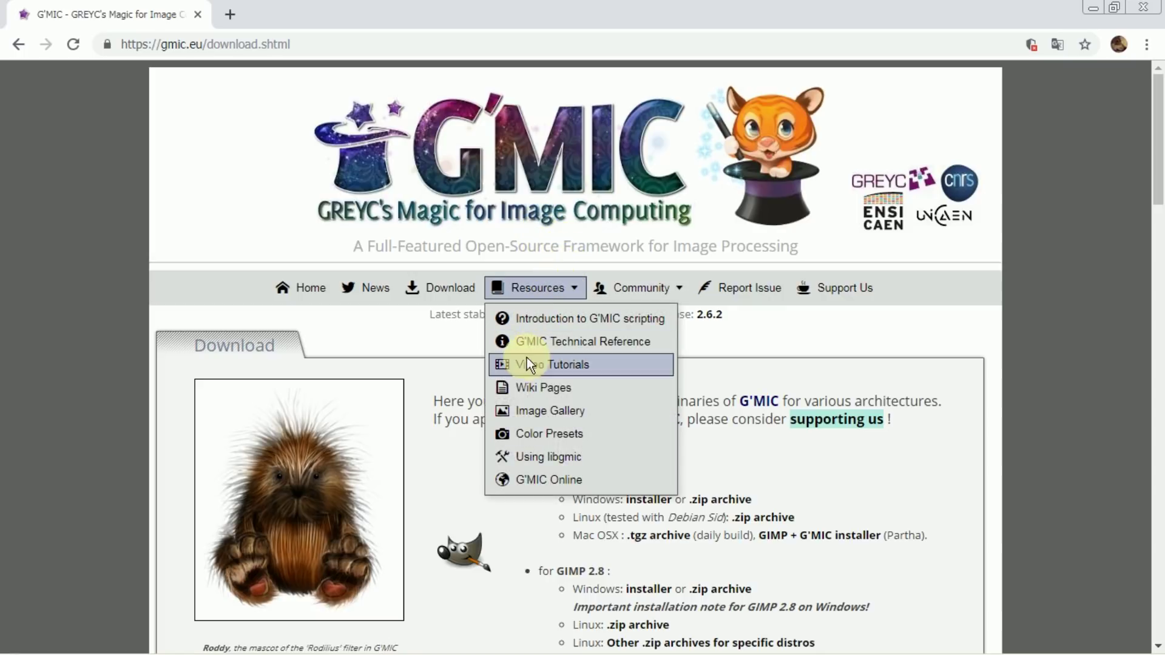
- Open the Image Gallery and scroll through Artistic examples like Engrave, Bokeh and Edges on fire
left_click(527, 417)
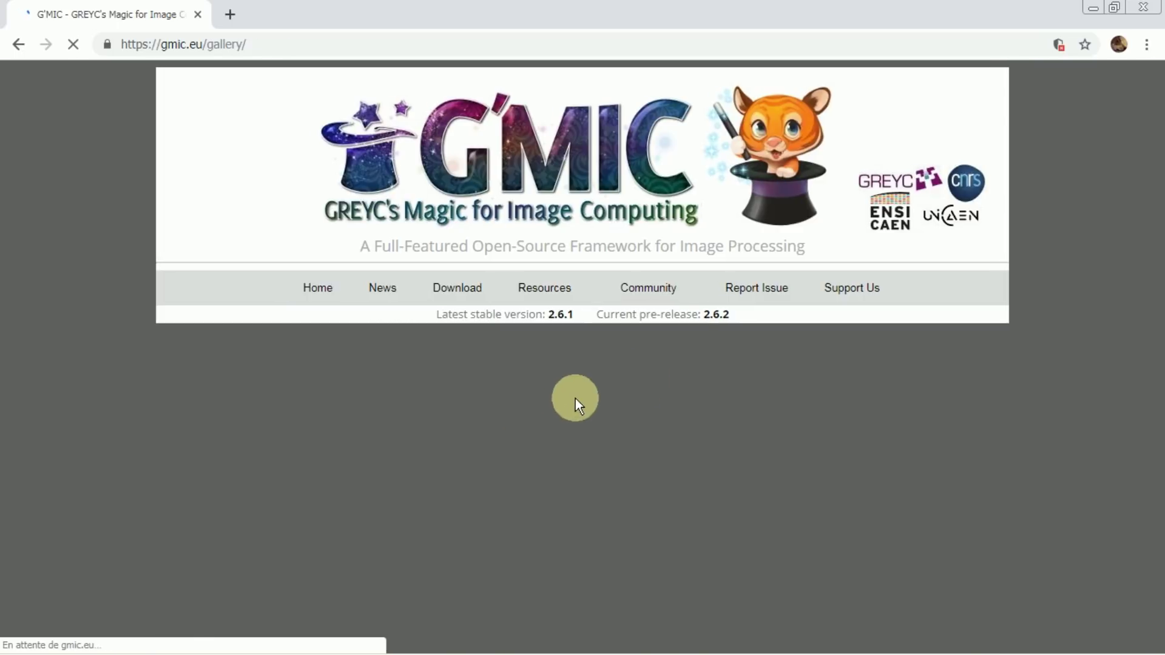
scroll(793, 253, "down", 3)
scroll(794, 252, "down", 1)
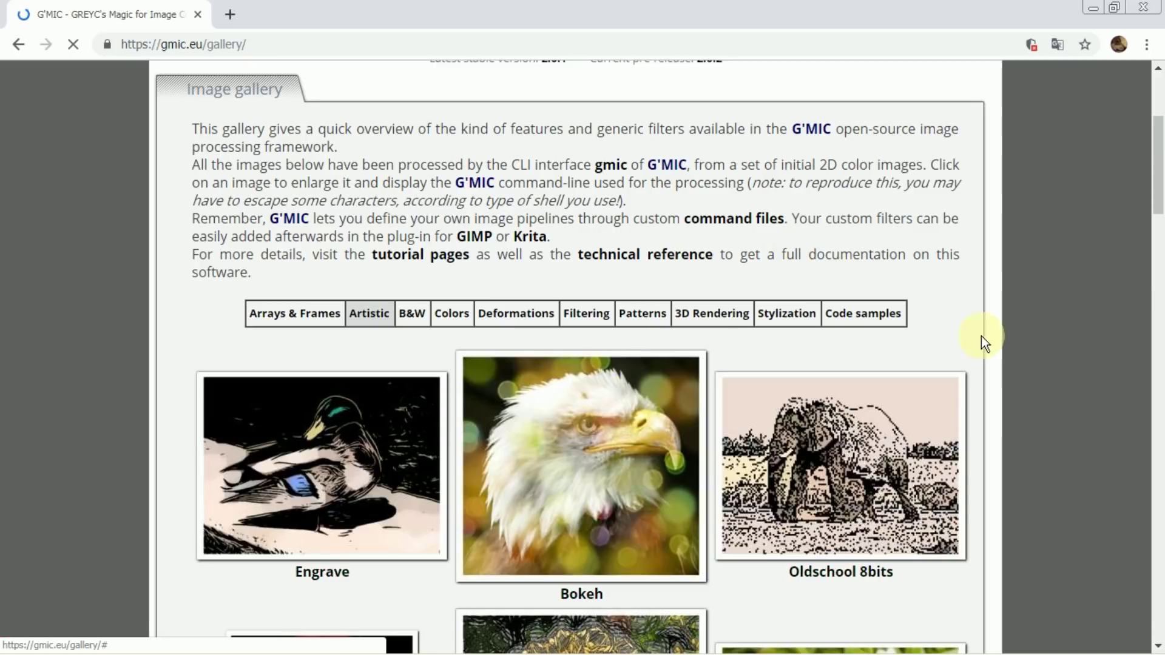
scroll(936, 319, "down", 3)
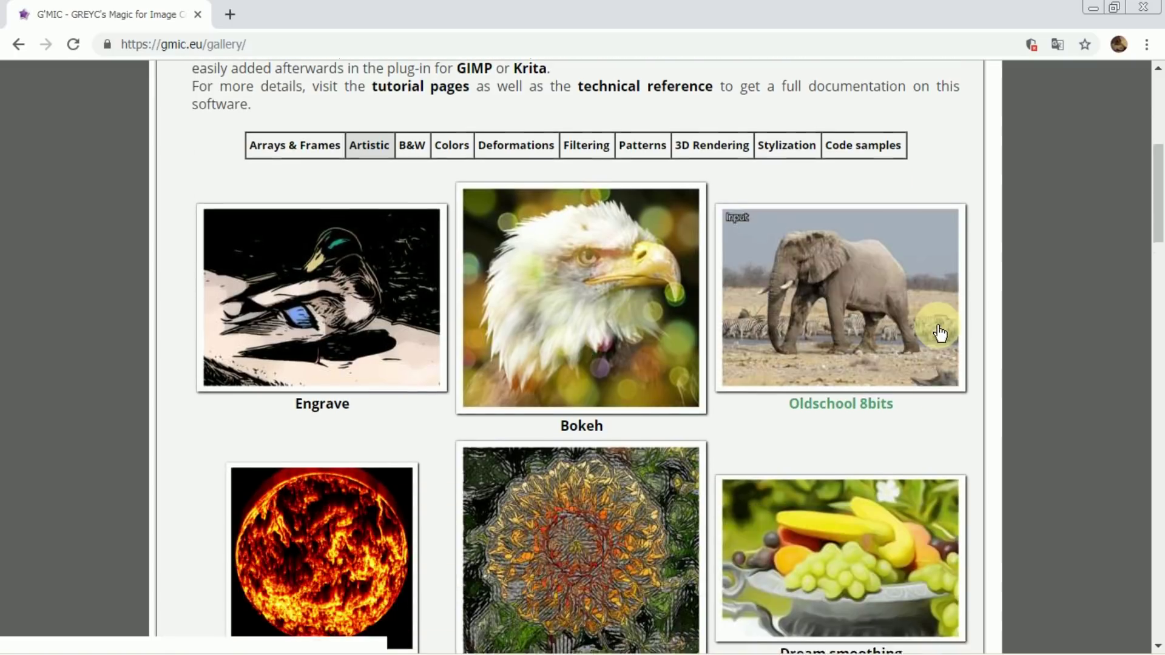
scroll(939, 332, "down", 2)
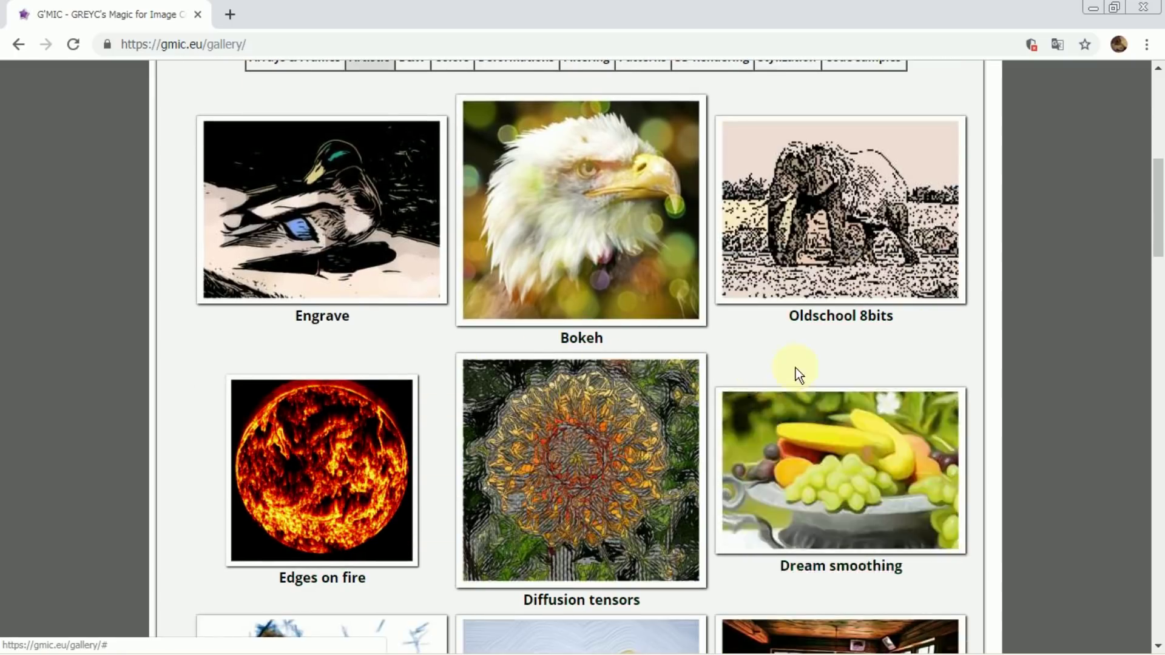
scroll(795, 367, "down", 2)
scroll(807, 373, "down", 2)
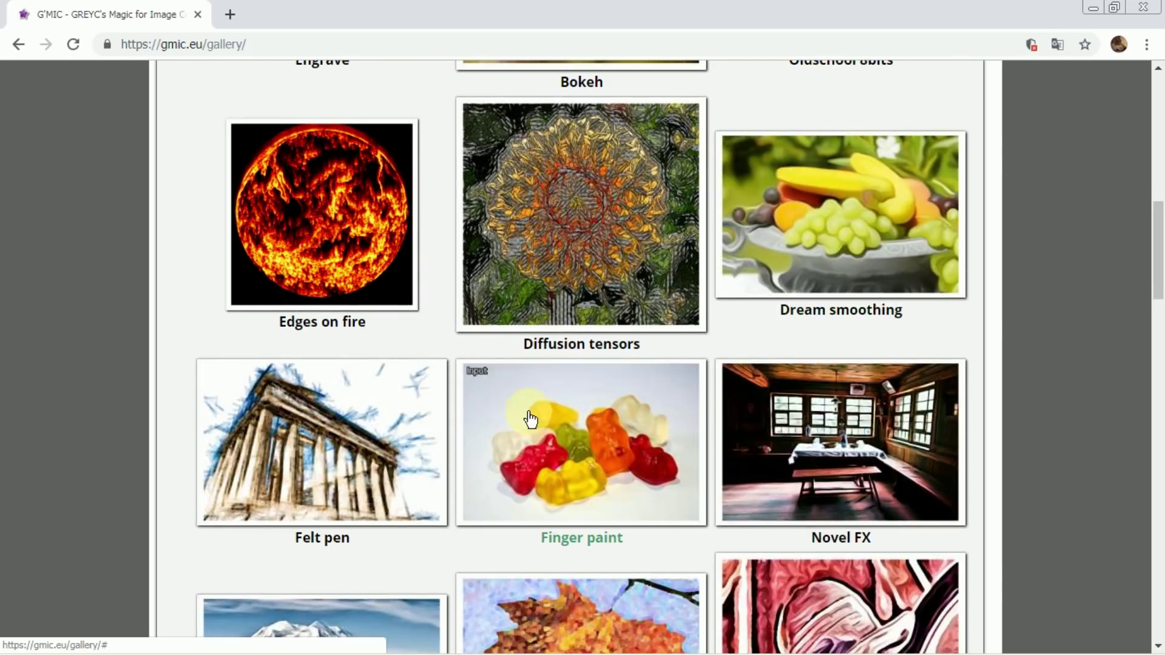
mouse_move(840, 471)
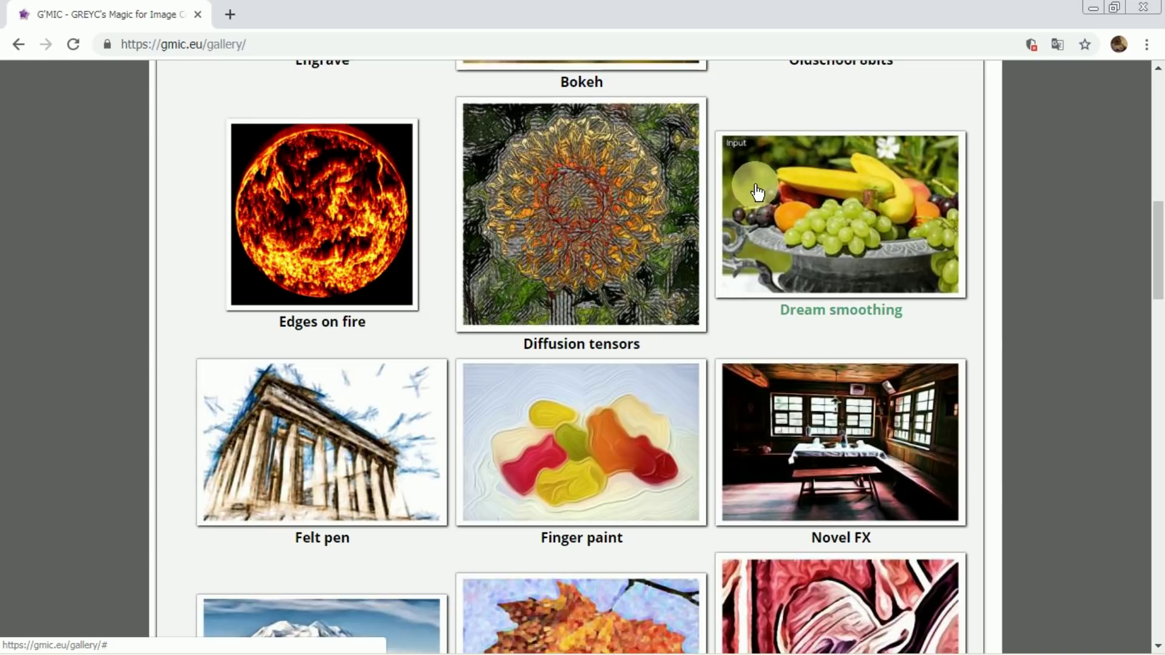
scroll(756, 185, "down", 2)
scroll(756, 185, "down", 1)
scroll(755, 185, "down", 2)
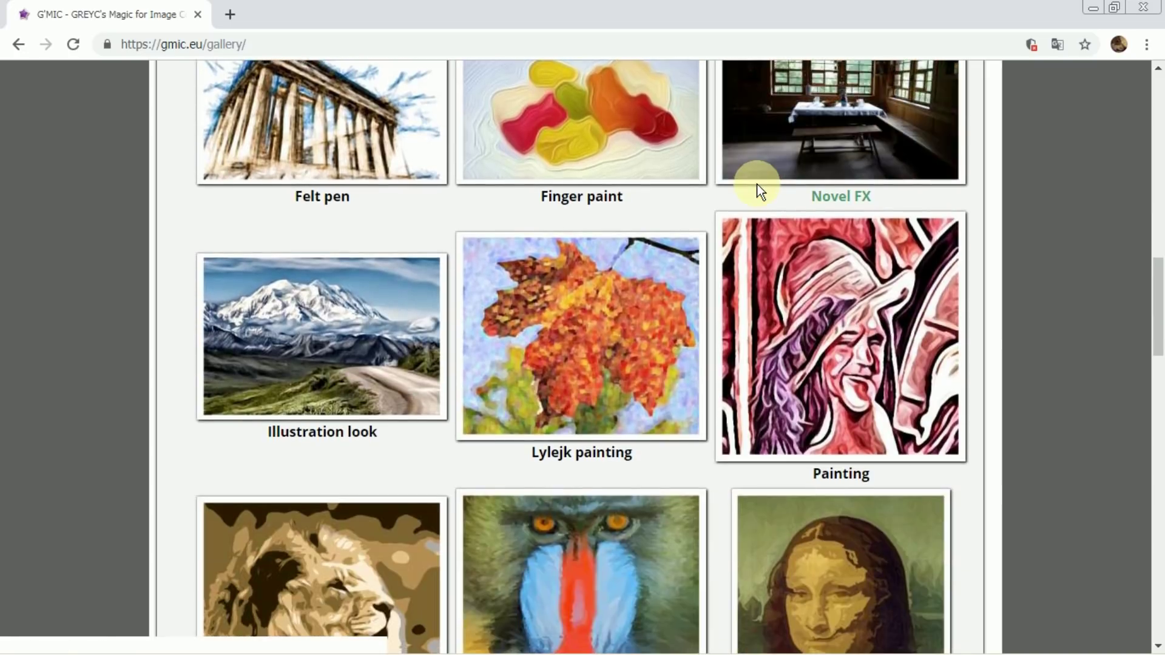
scroll(756, 183, "down", 1)
scroll(755, 188, "down", 1)
scroll(763, 188, "down", 1)
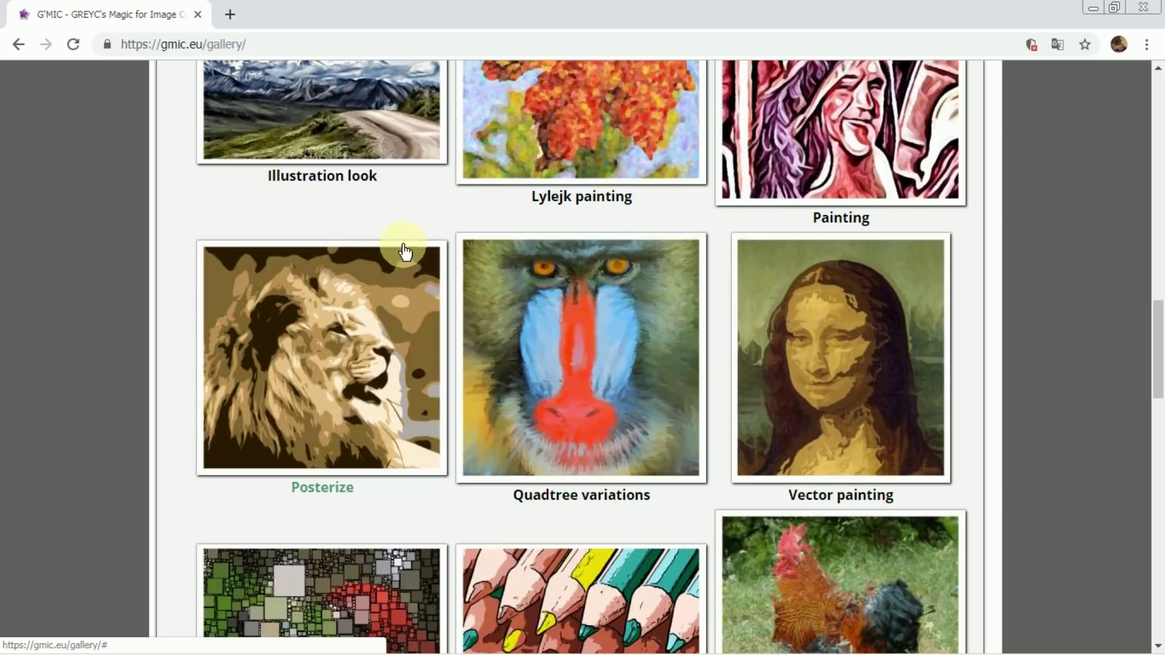
scroll(722, 173, "down", 2)
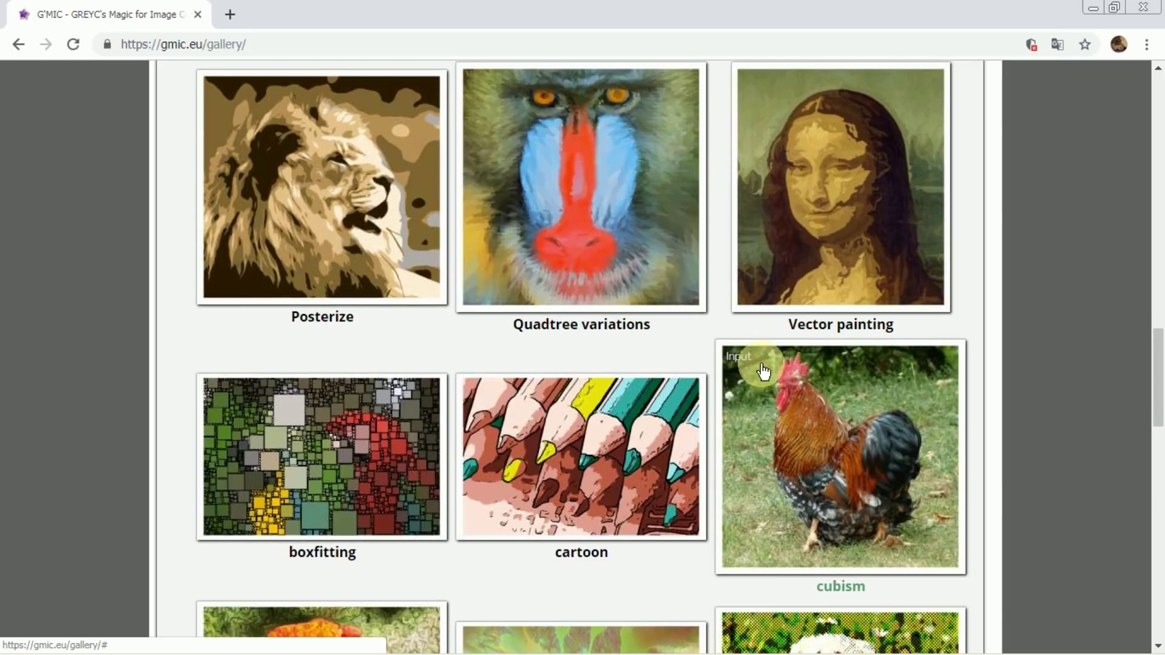
scroll(520, 337, "down", 1)
scroll(545, 304, "down", 2)
scroll(548, 308, "down", 1)
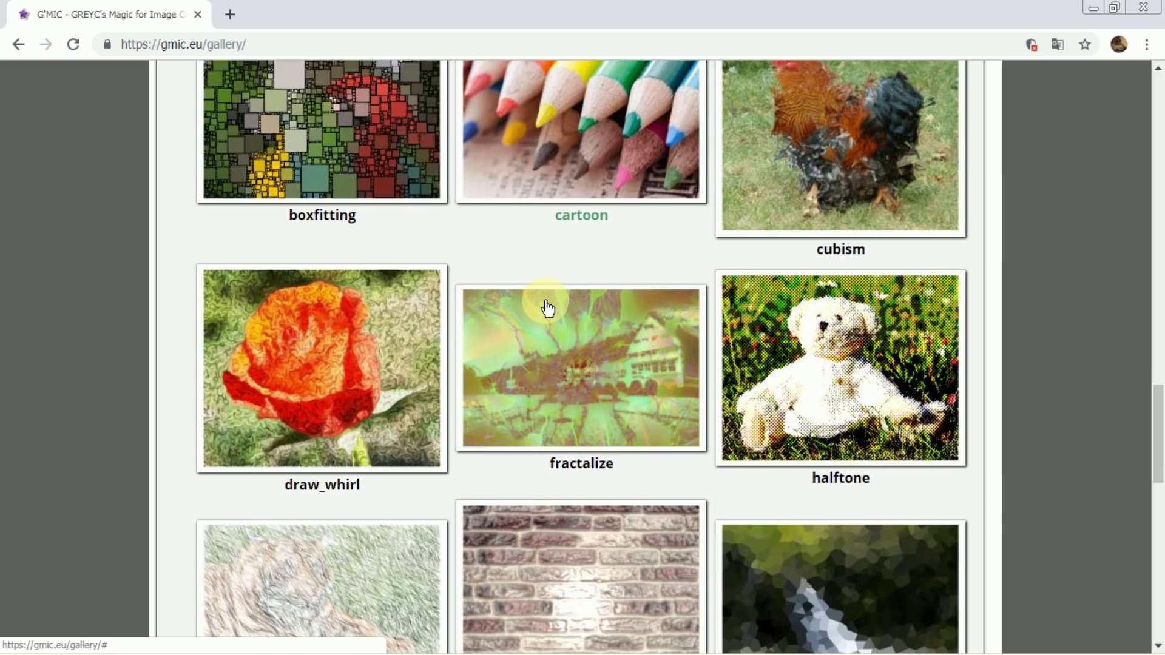
scroll(611, 225, "down", 2)
scroll(611, 225, "down", 2)
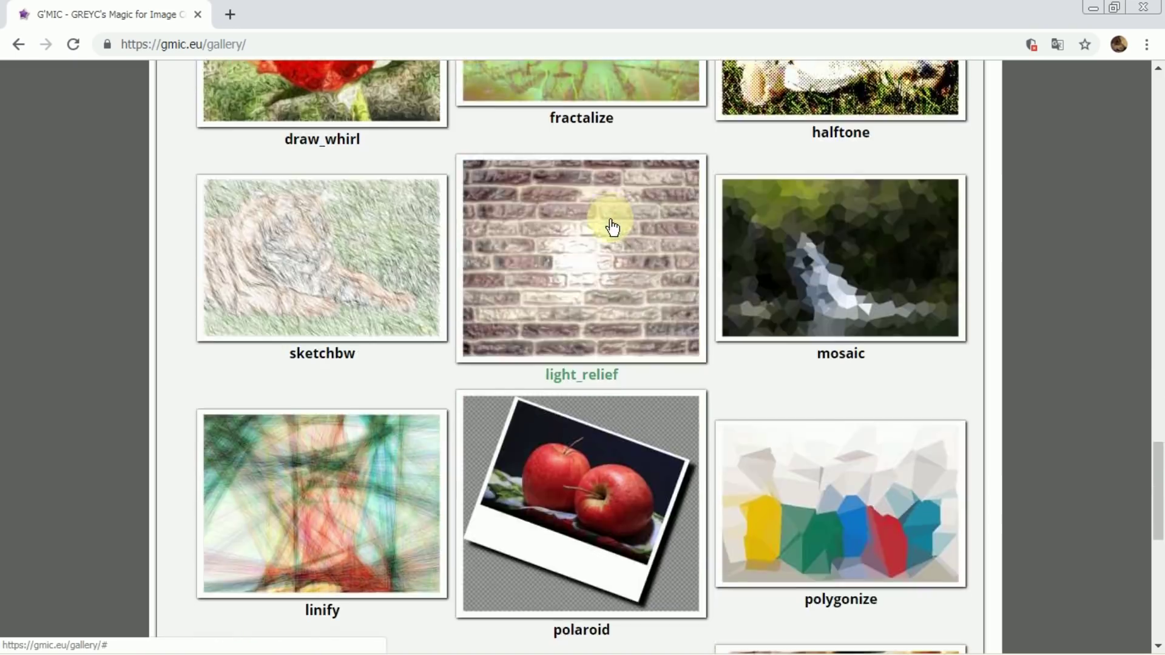
scroll(612, 226, "up", 6)
scroll(612, 226, "up", 4)
scroll(611, 225, "up", 5)
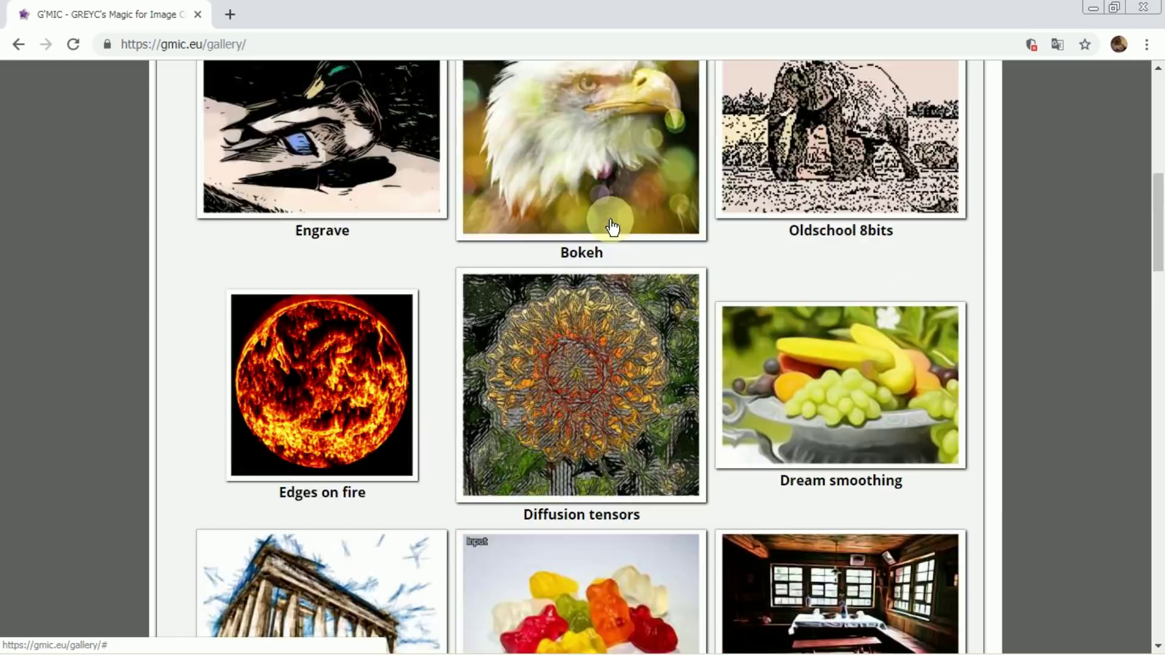
scroll(612, 226, "up", 4)
scroll(619, 216, "up", 2)
scroll(576, 253, "down", 1)
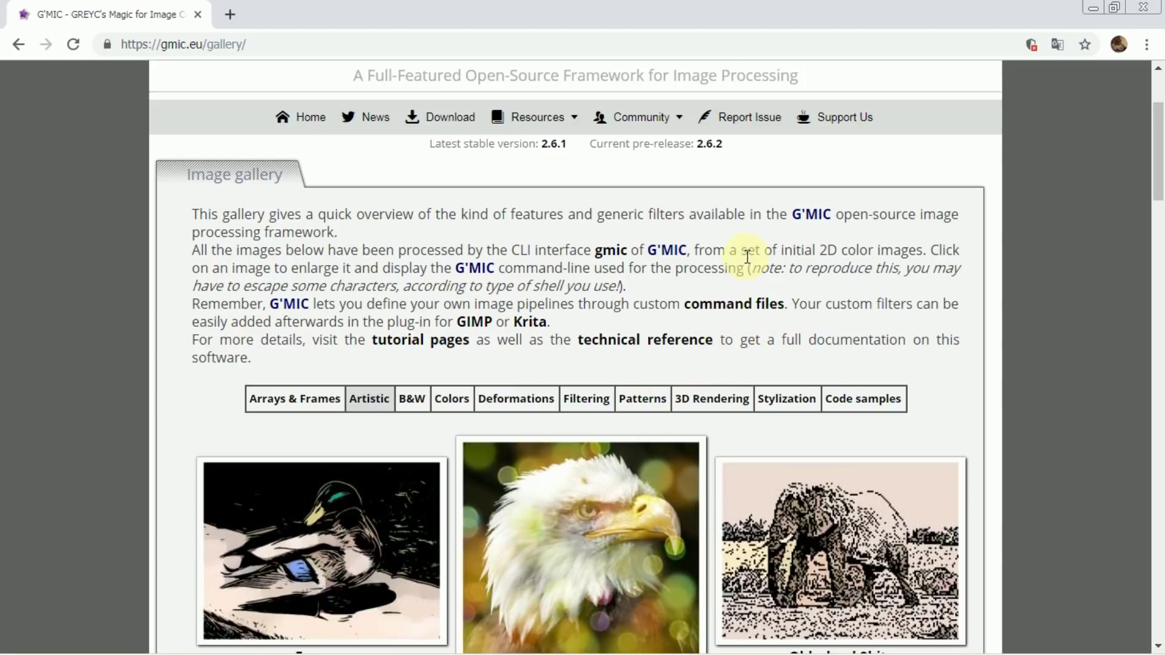
- Open G'MIC Online and upload the 'image' portrait from the Downloads folder
left_click(564, 119)
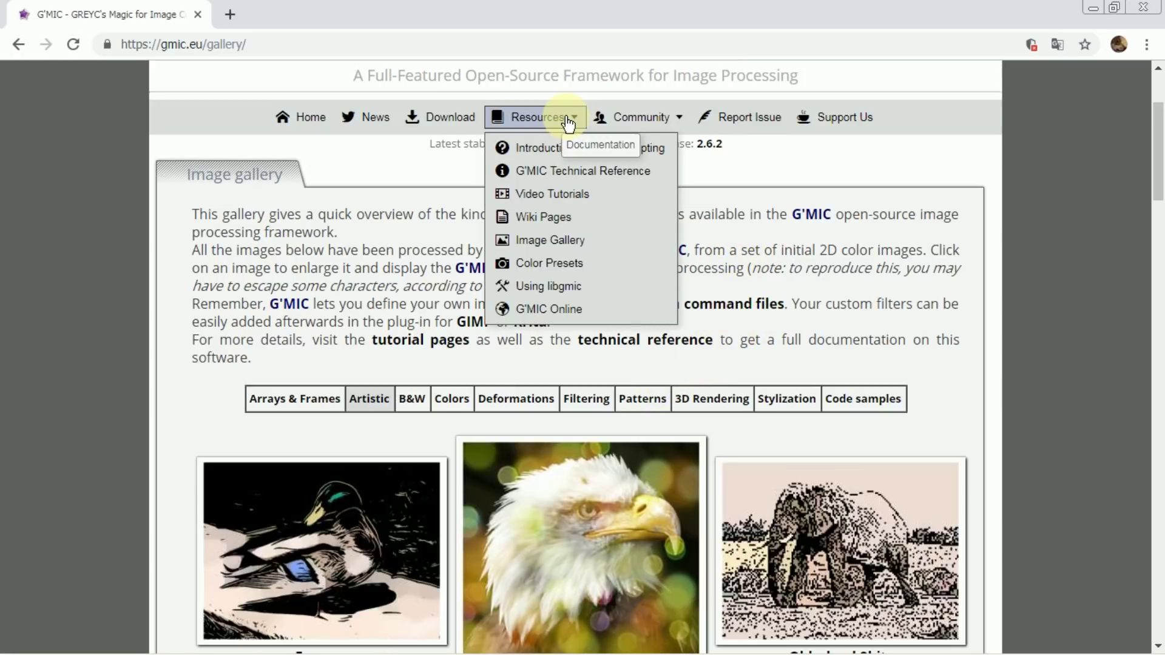
left_click(532, 314)
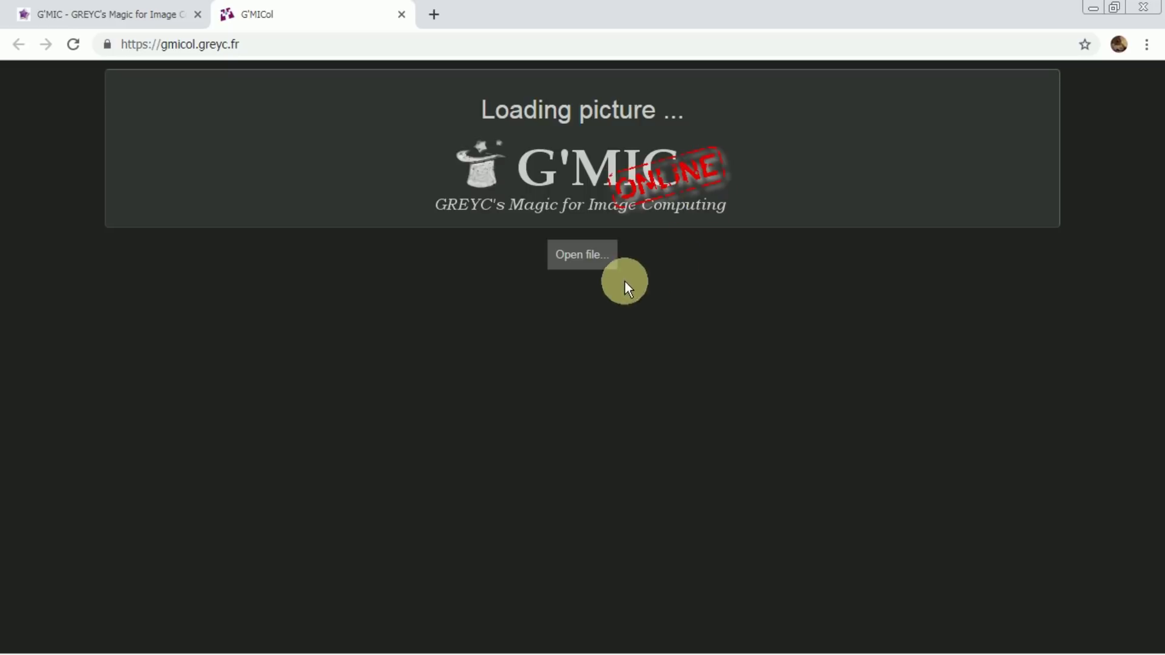
left_click(578, 253)
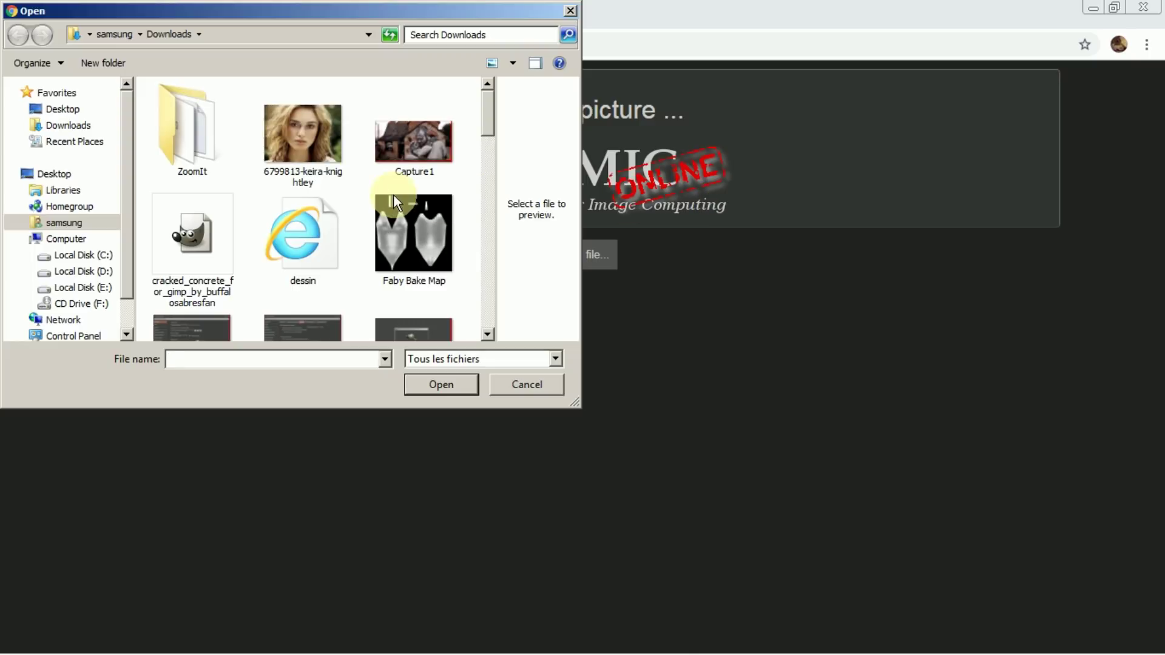
mouse_move(483, 111)
left_mouse_down()
mouse_move(490, 157)
mouse_move(478, 190)
left_mouse_up()
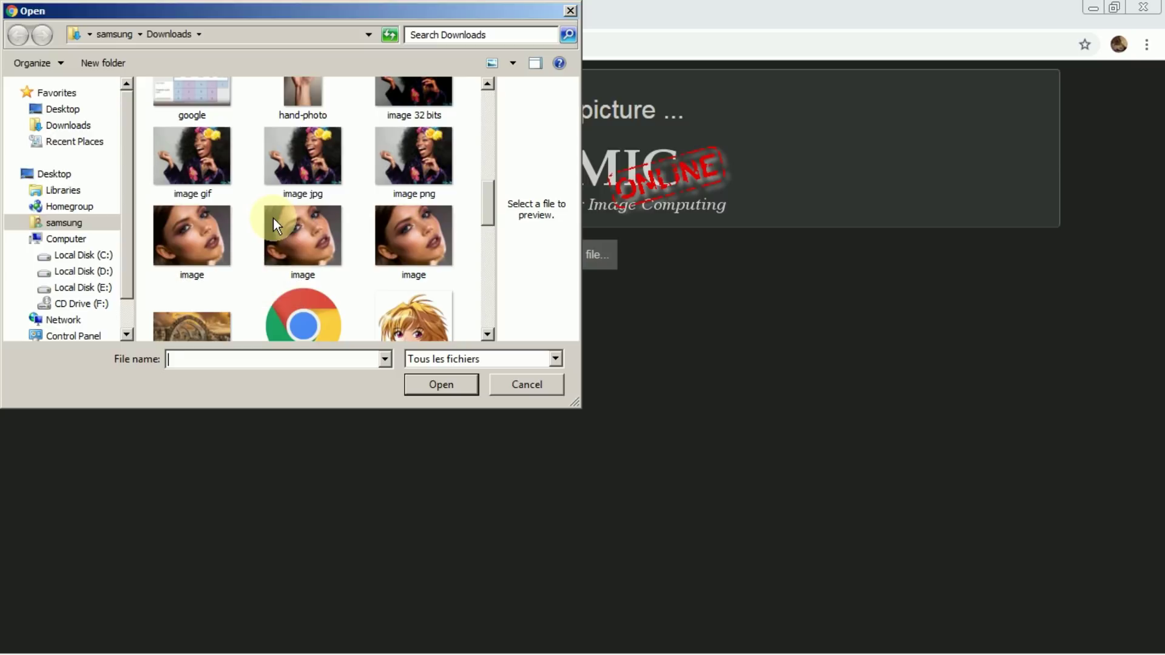
mouse_move(302, 238)
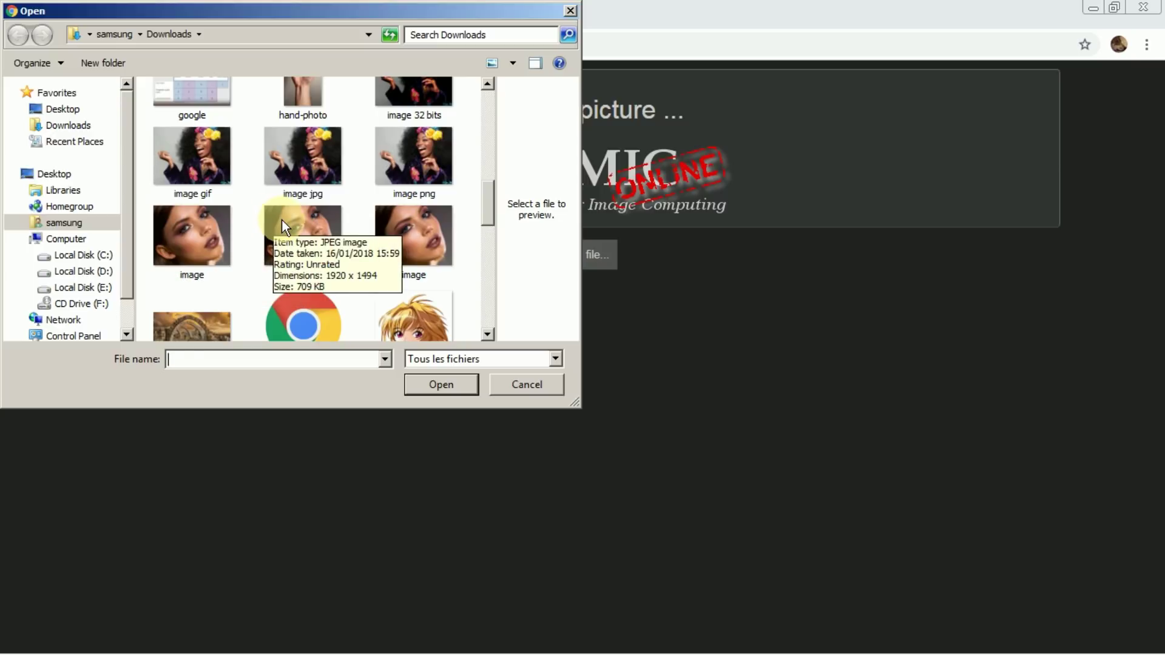
left_click(281, 220)
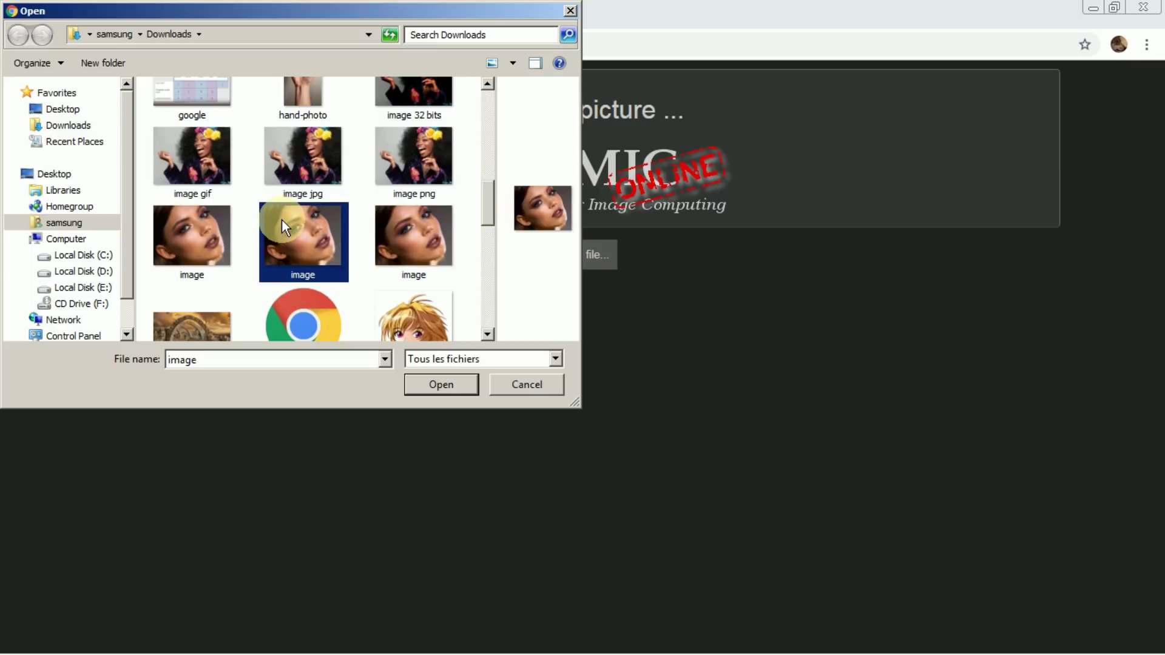
left_click(442, 387)
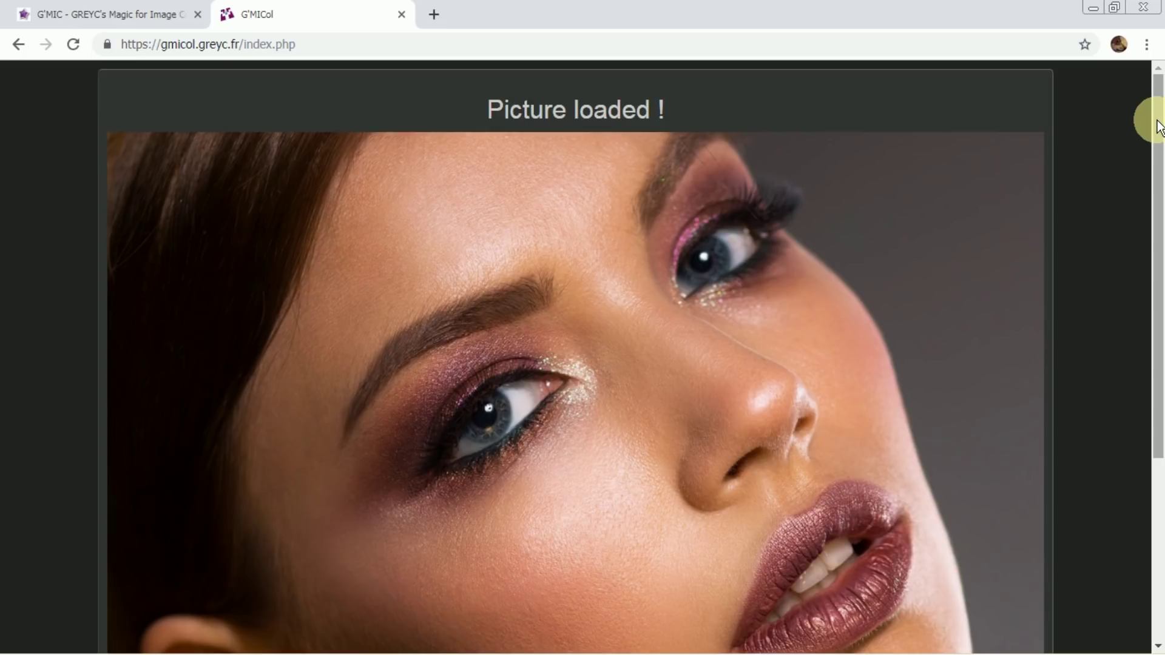
- Expand the Film emulation category and scroll through previews like Add grain and Fuji xtrans
left_click_drag(1159, 127, 1151, 315)
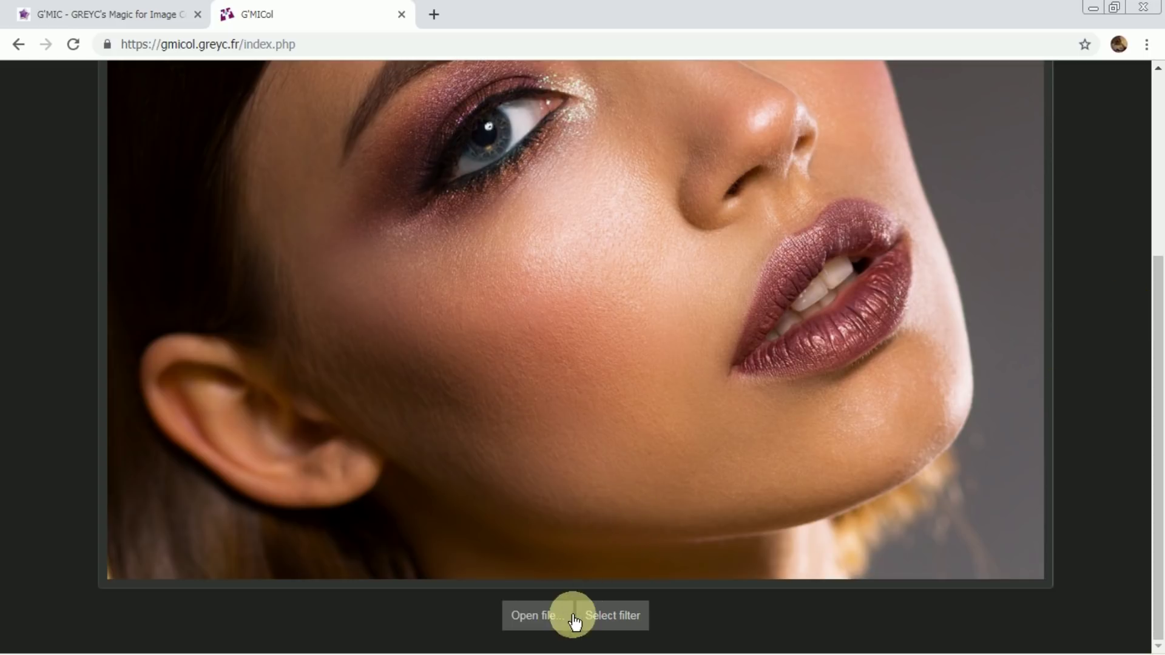
left_click(627, 618)
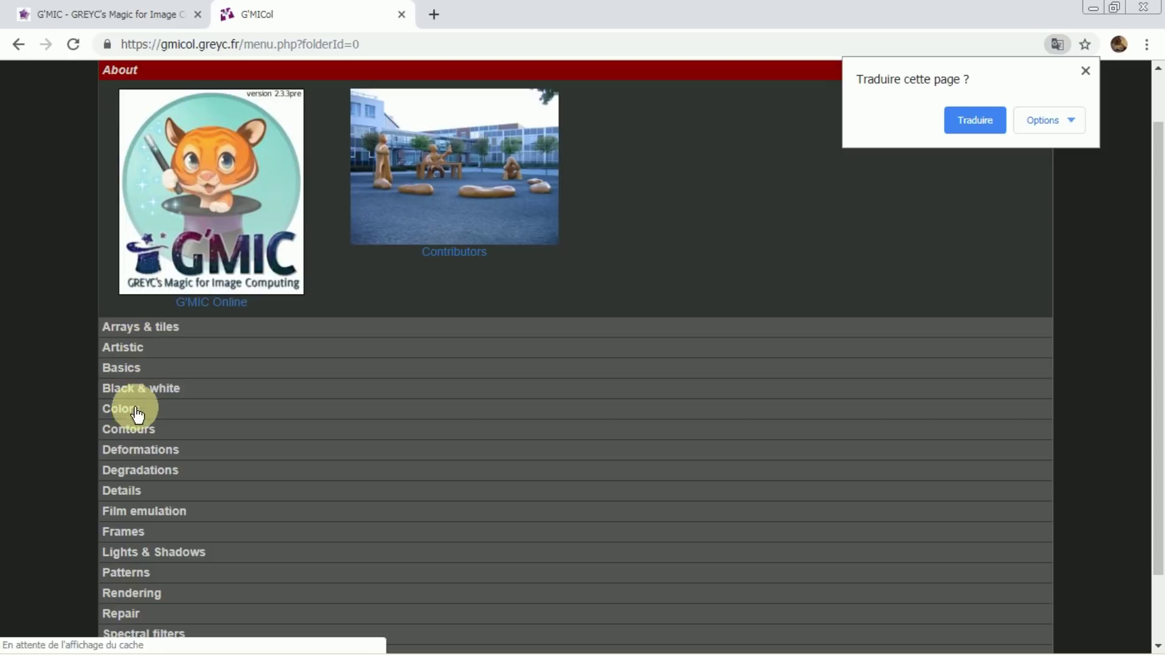
scroll(147, 398, "down", 2)
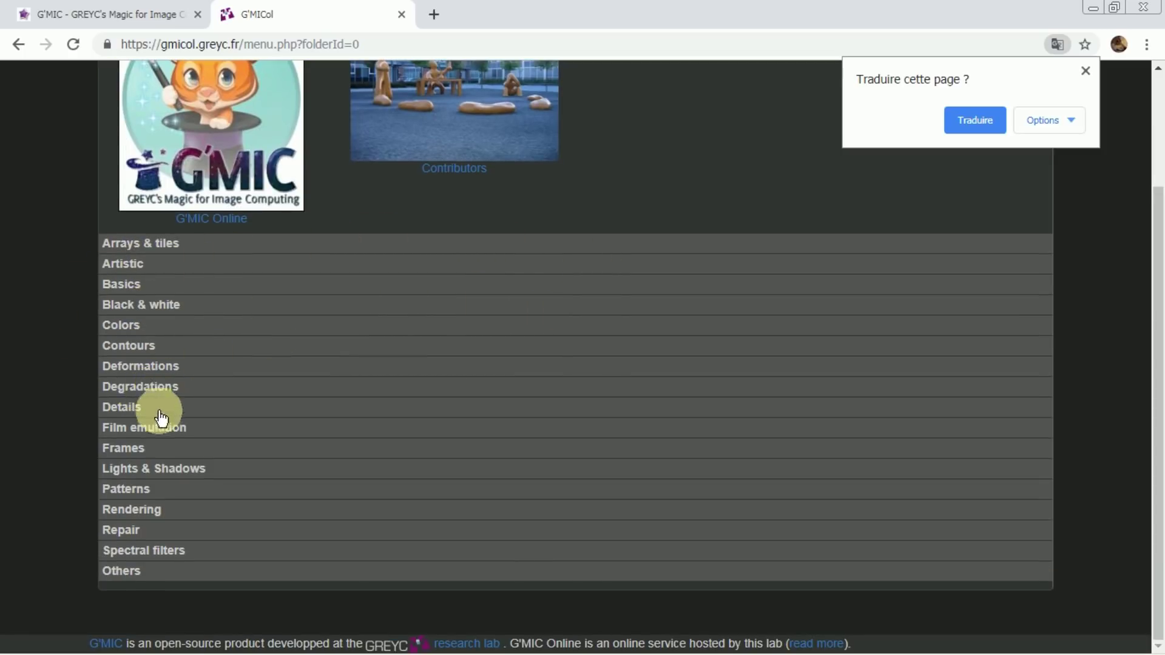
left_click(127, 431)
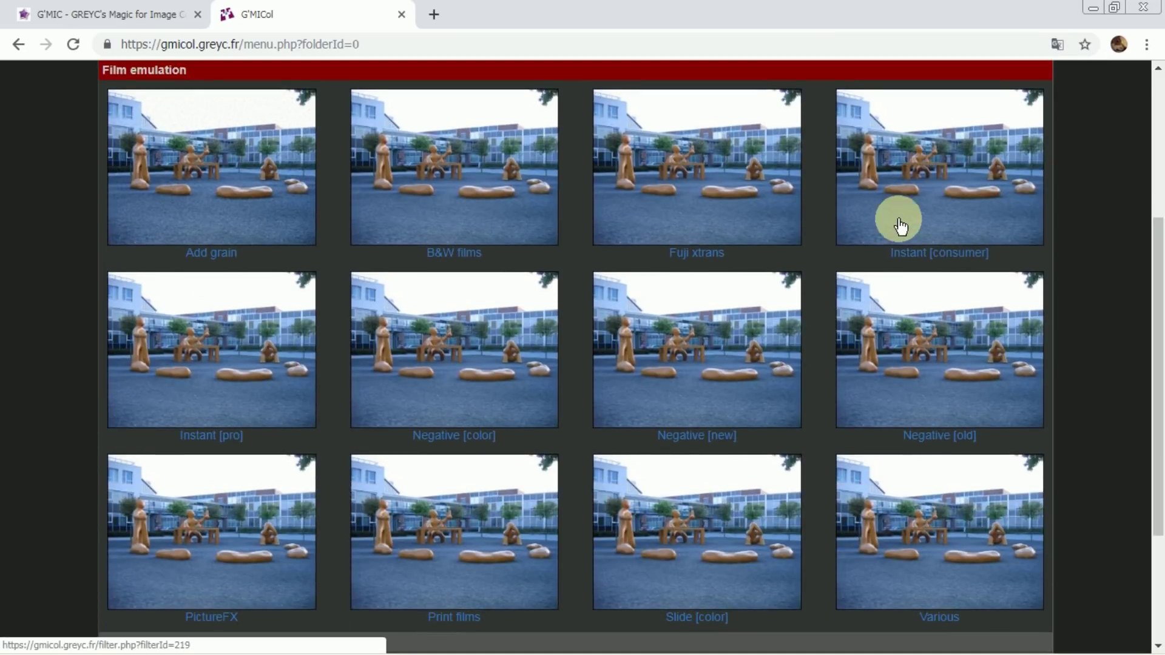
scroll(886, 227, "down", 1)
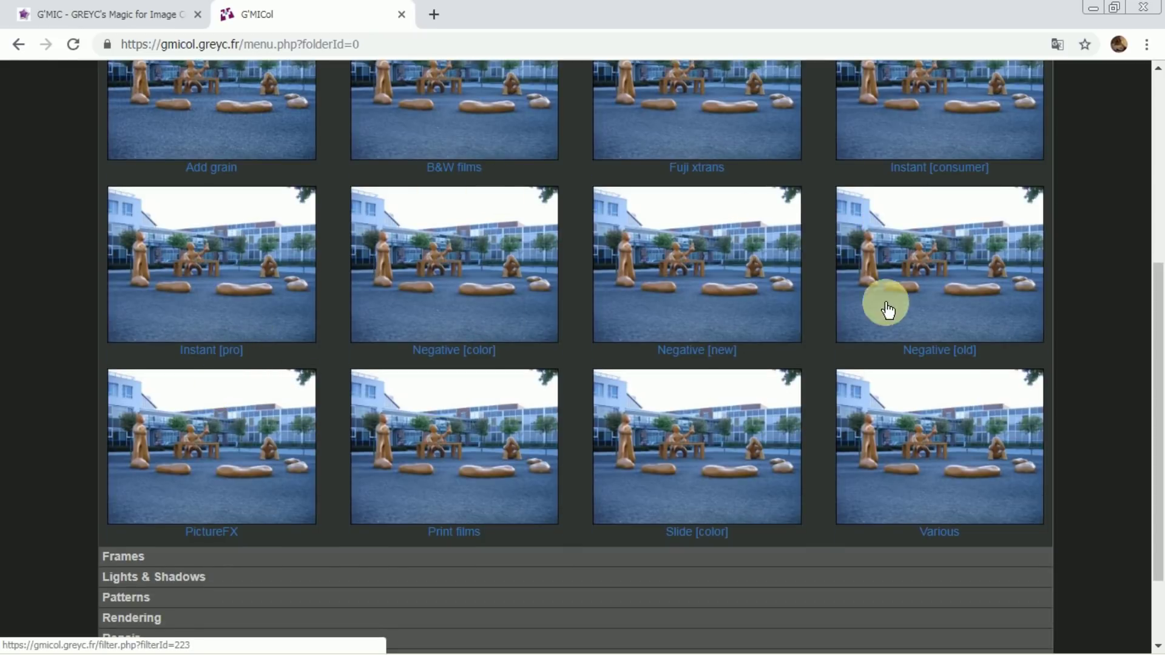
- Open the Various film emulation filter and apply the Color (rich) preset
left_click(937, 452)
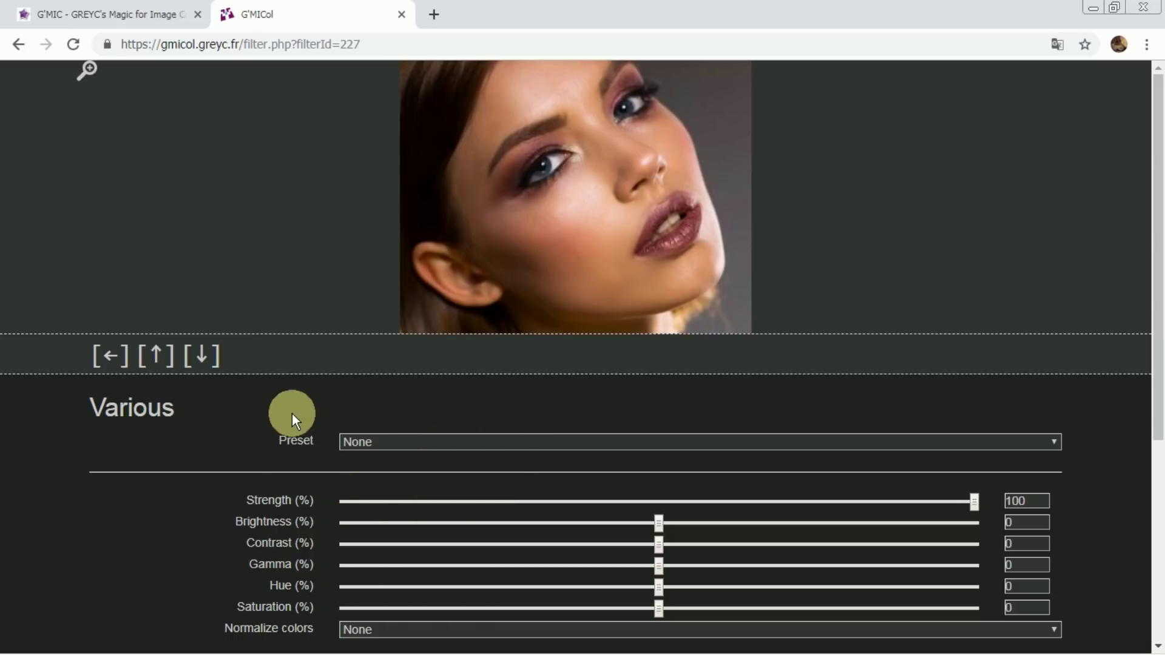
left_click(1053, 439)
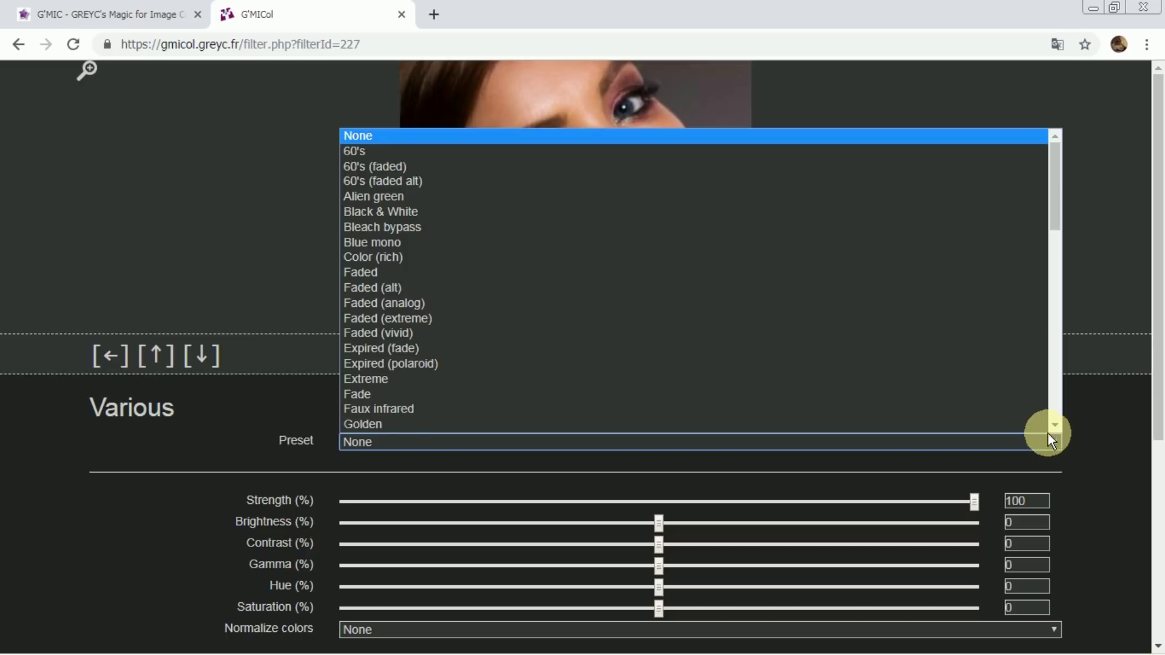
scroll(799, 198, "down", 1)
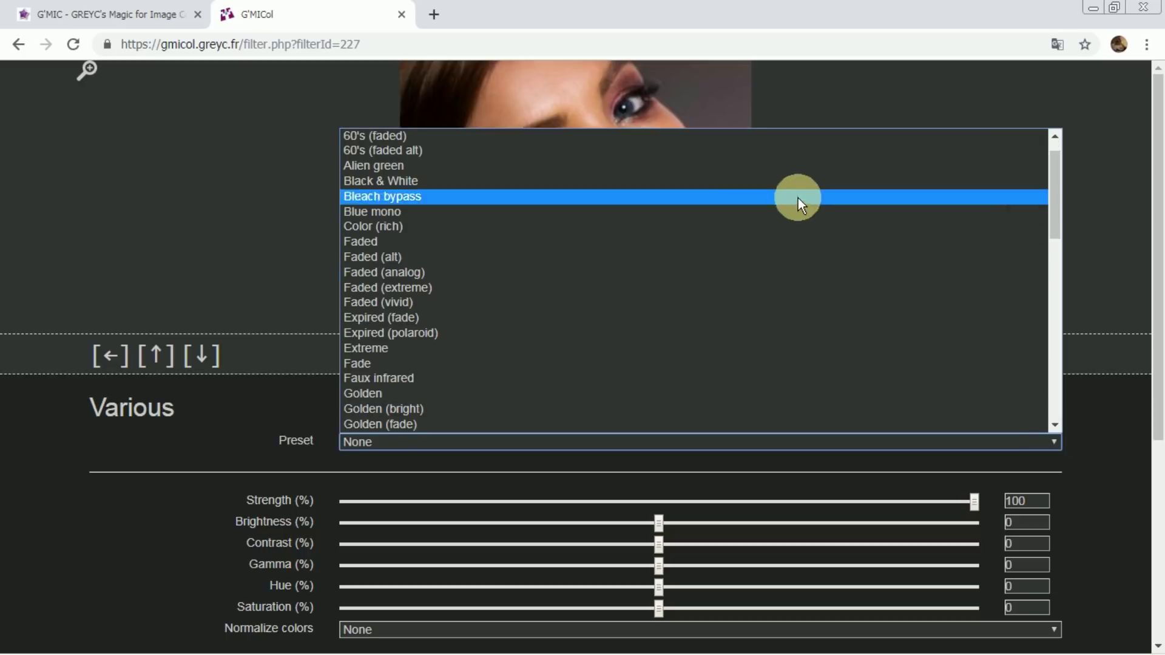
left_click(365, 227)
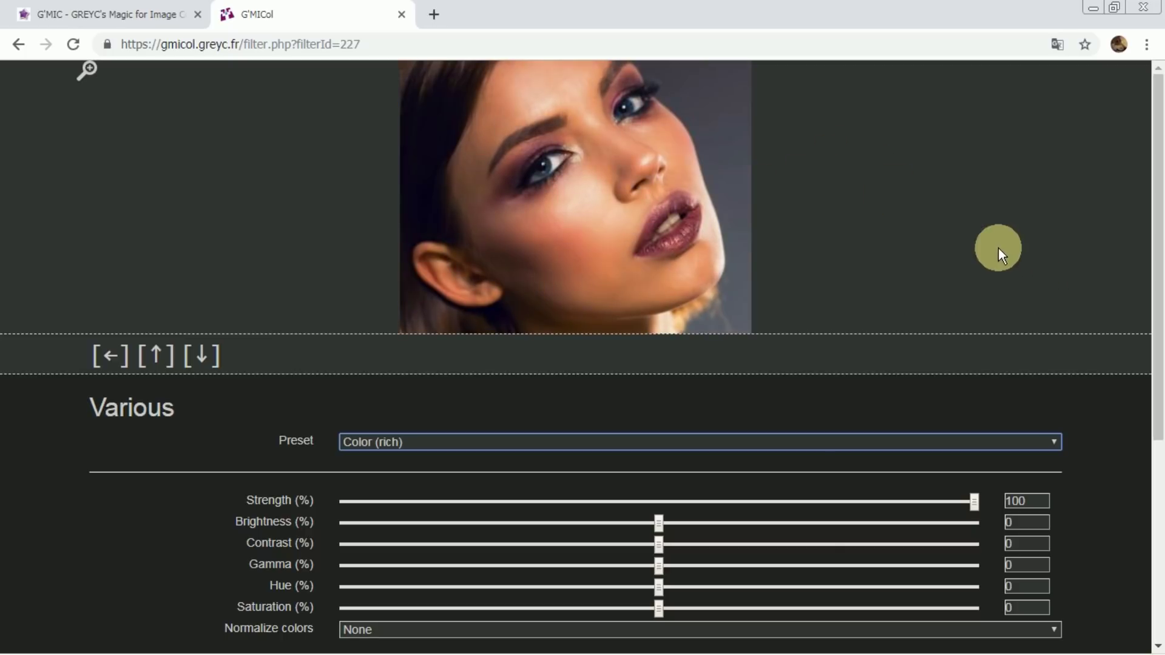
- Set Normalize colors to Both, after trying the pre-process and Post-process options
left_click(1053, 631)
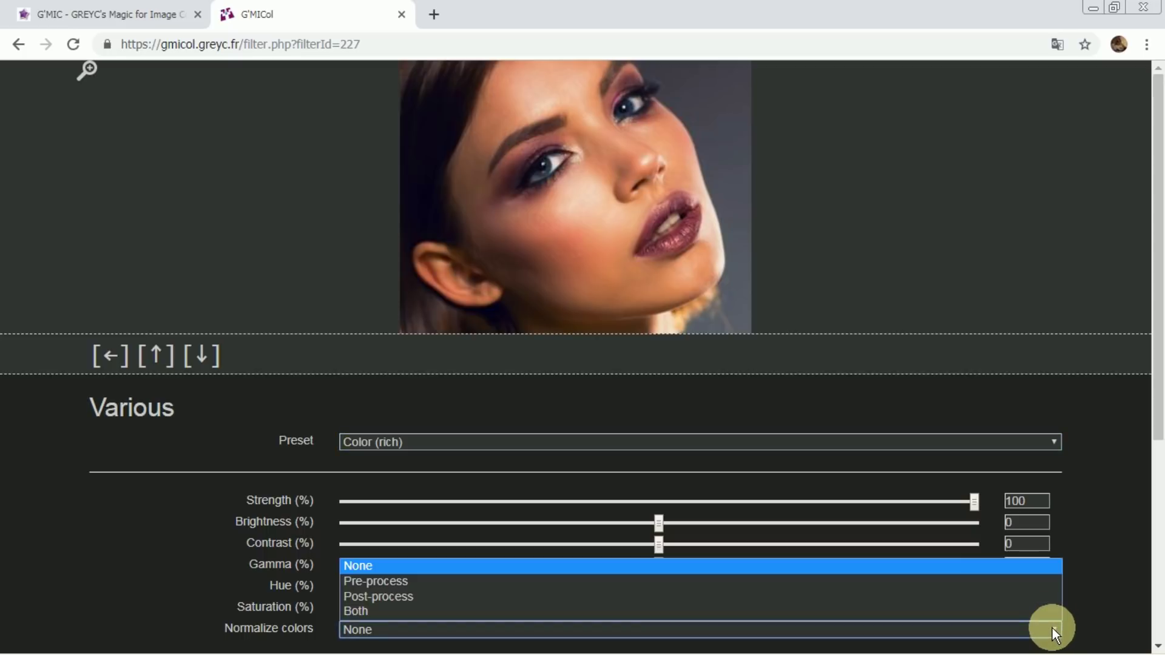
left_click(500, 584)
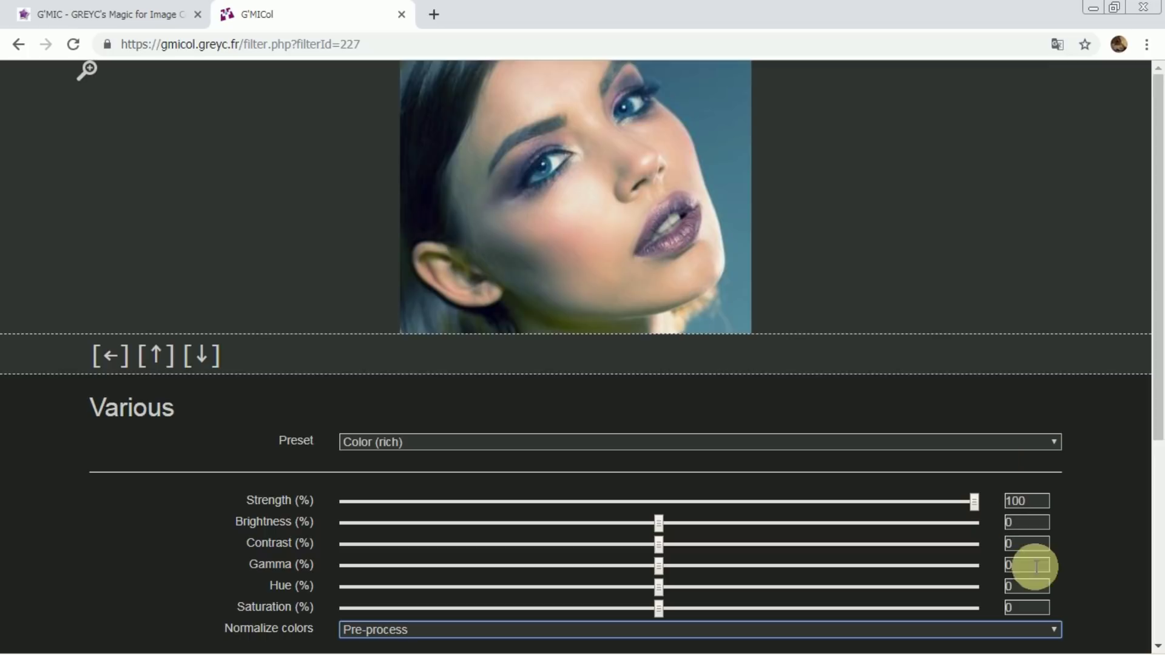
left_click(1056, 629)
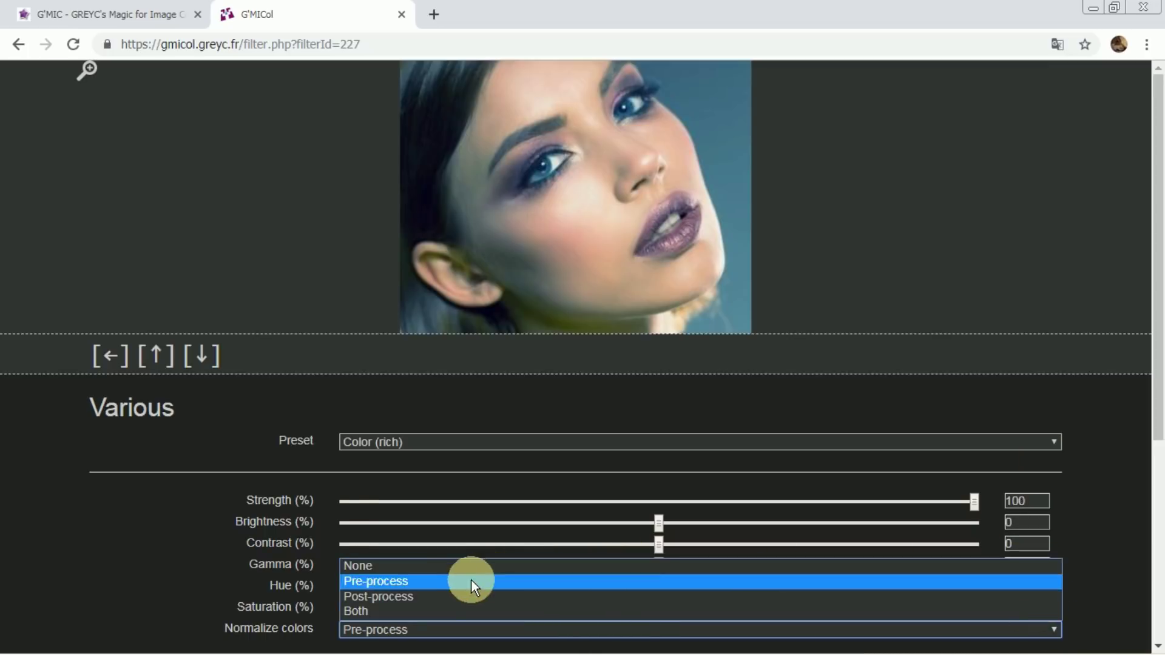
left_click(418, 596)
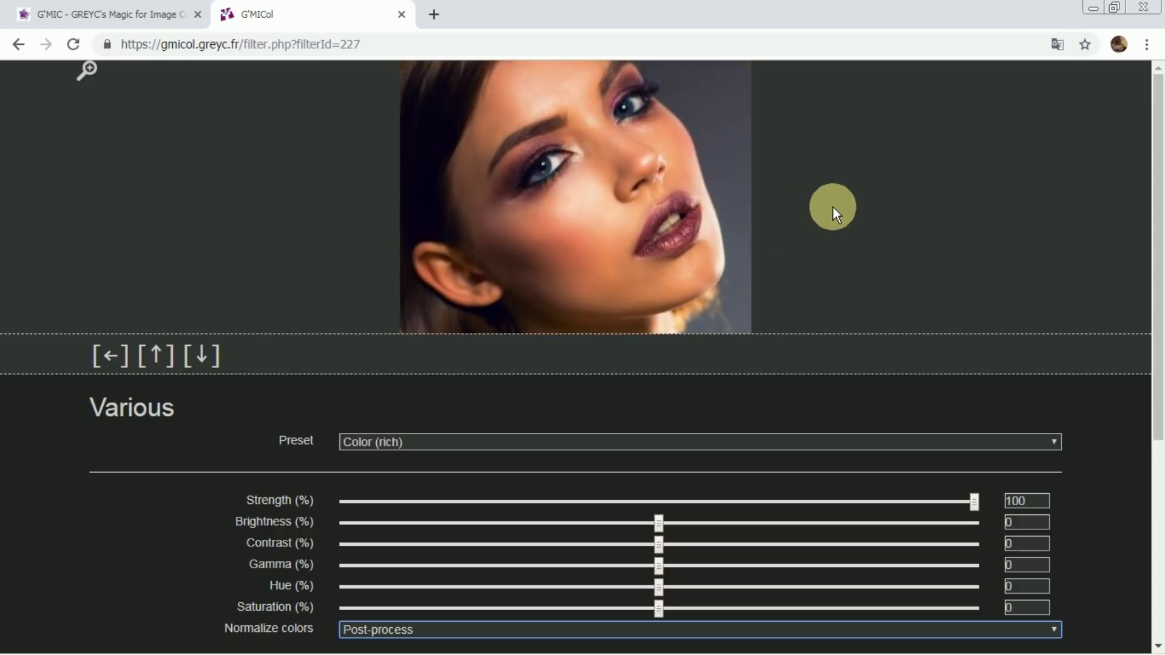
left_click(1051, 624)
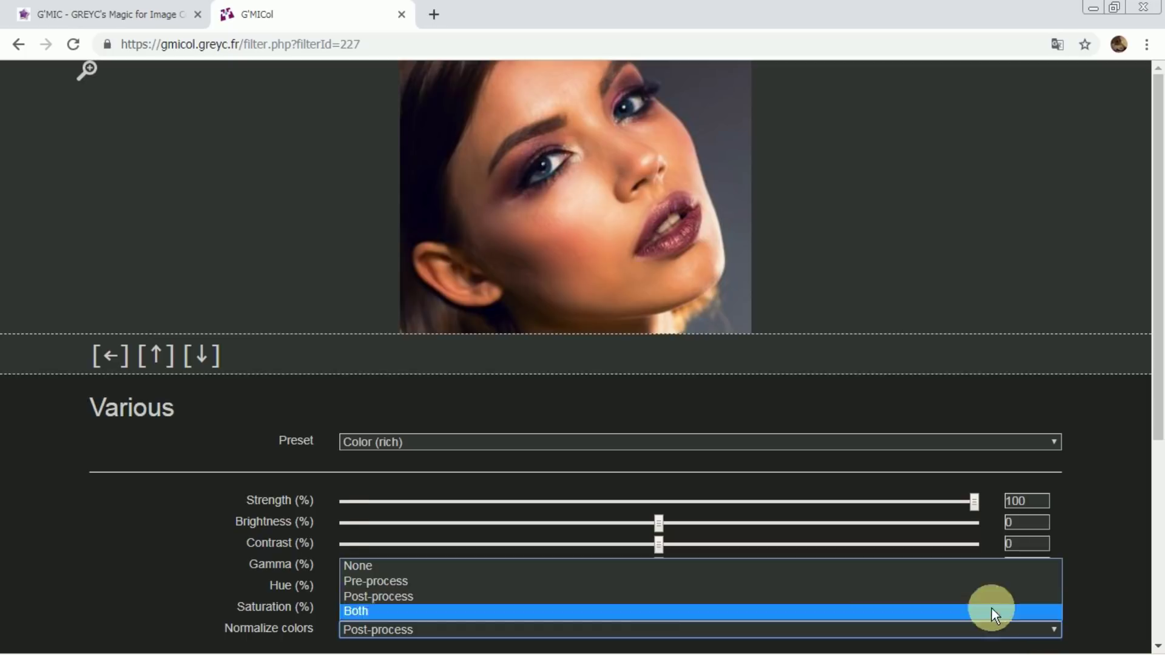
left_click(365, 611)
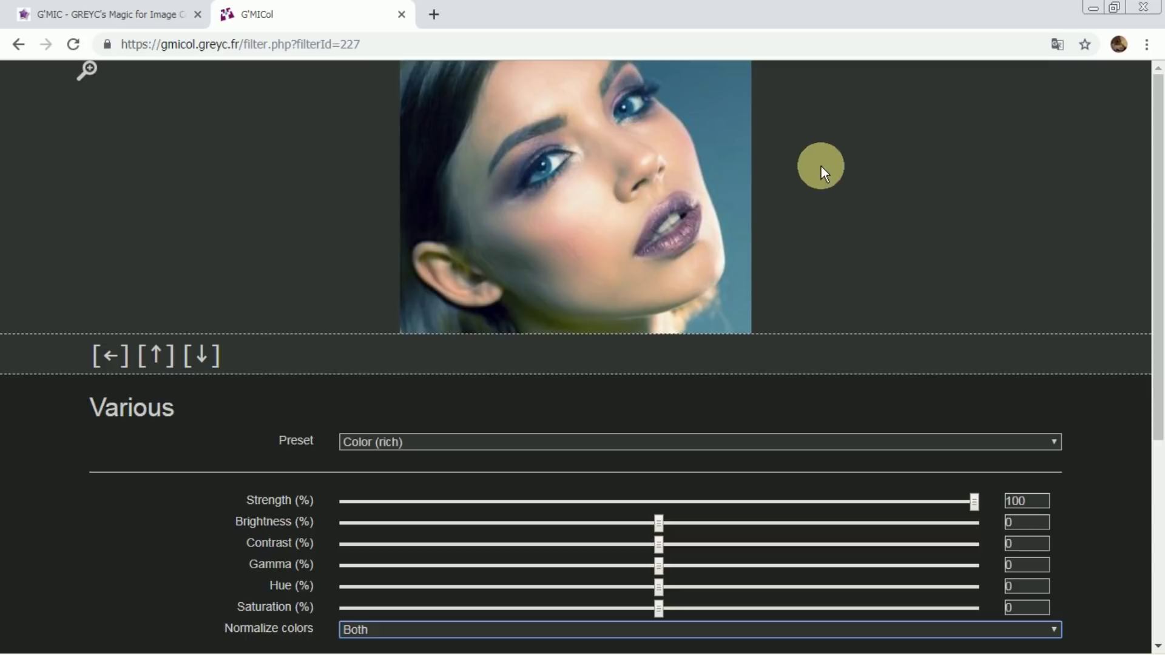
scroll(808, 163, "down", 1)
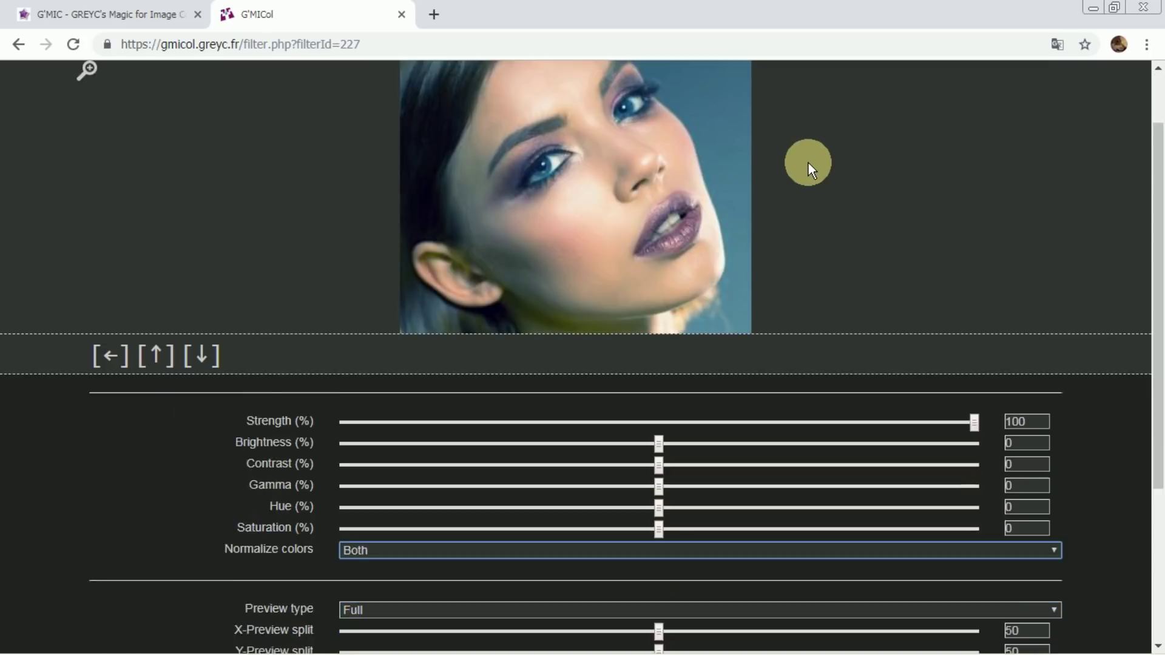
scroll(808, 163, "down", 2)
scroll(809, 163, "down", 2)
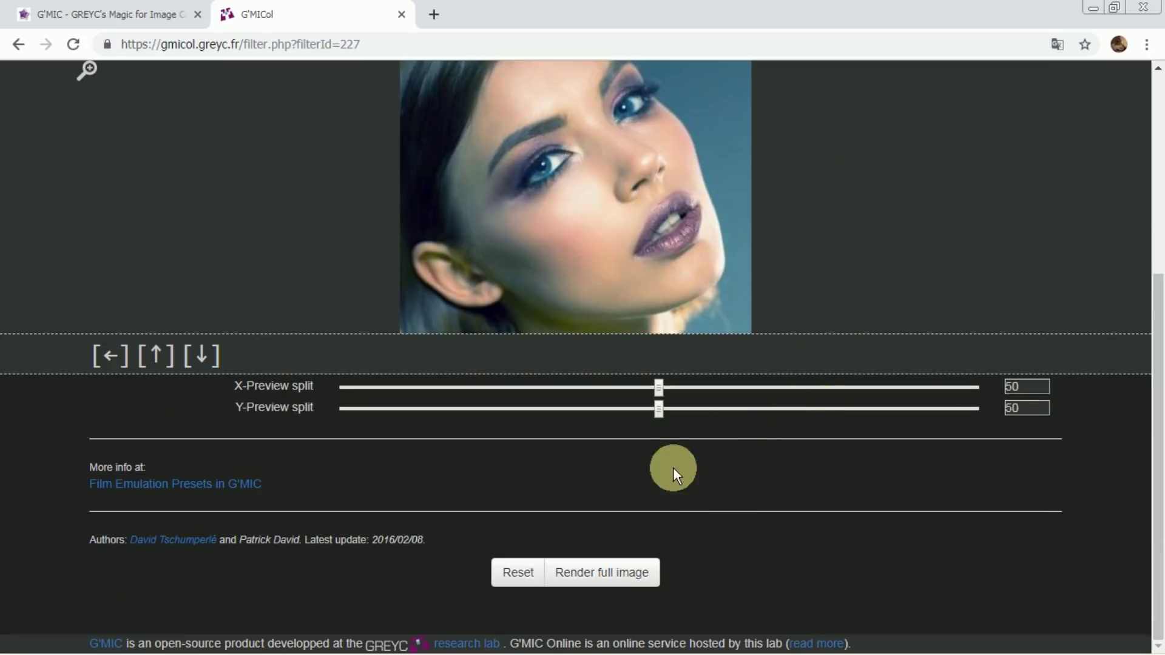
- Render the filtered portrait at full size, view it in its own tab, then close it
left_click(606, 578)
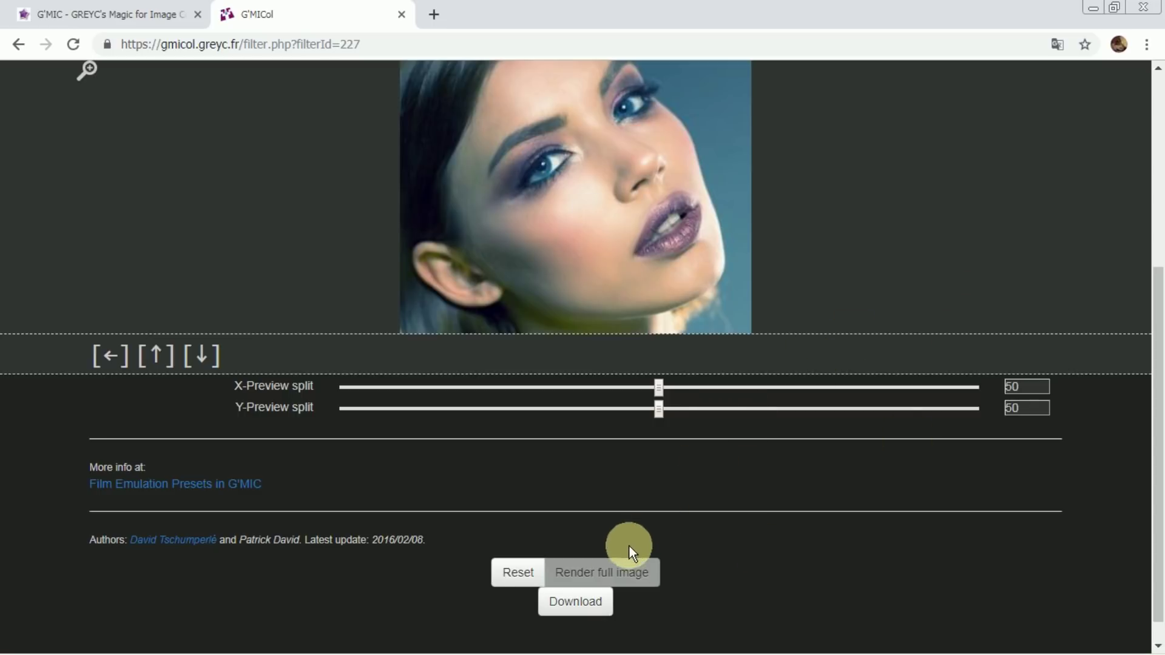
left_click(570, 603)
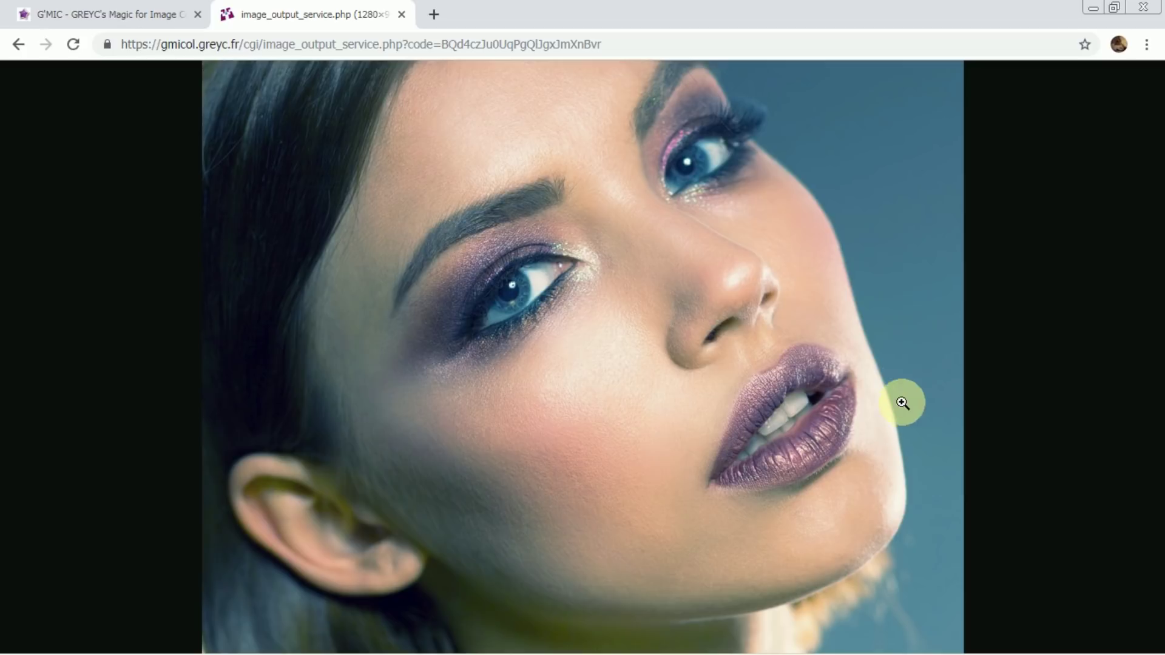
right_click(616, 199)
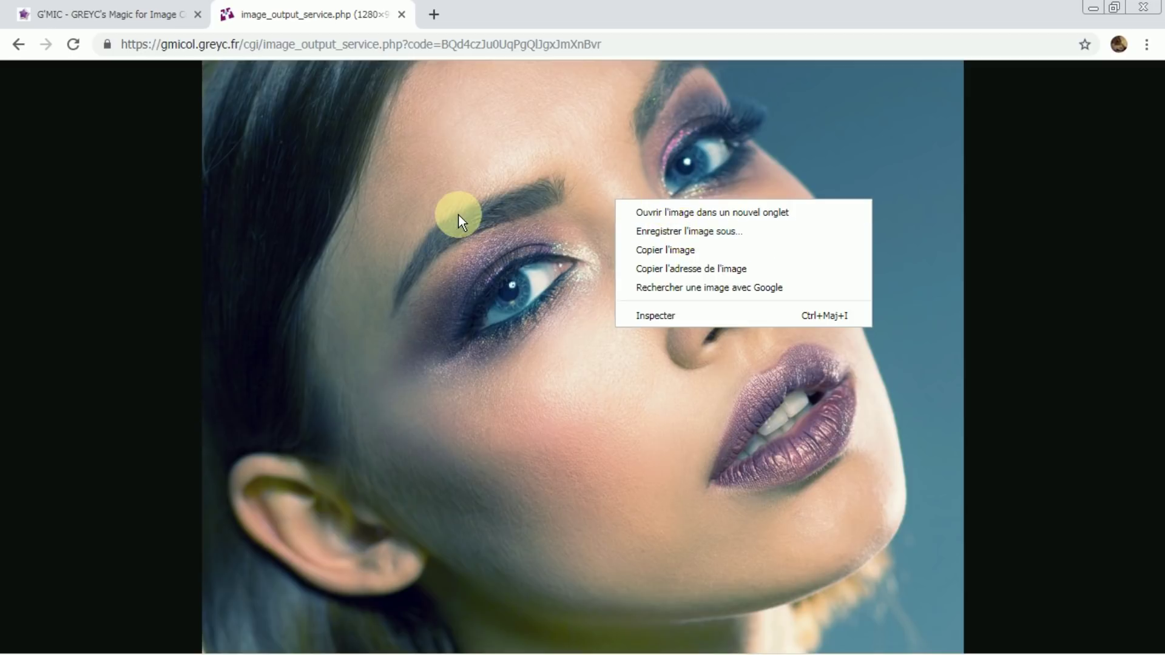
left_click(400, 12)
mouse_move(641, 117)
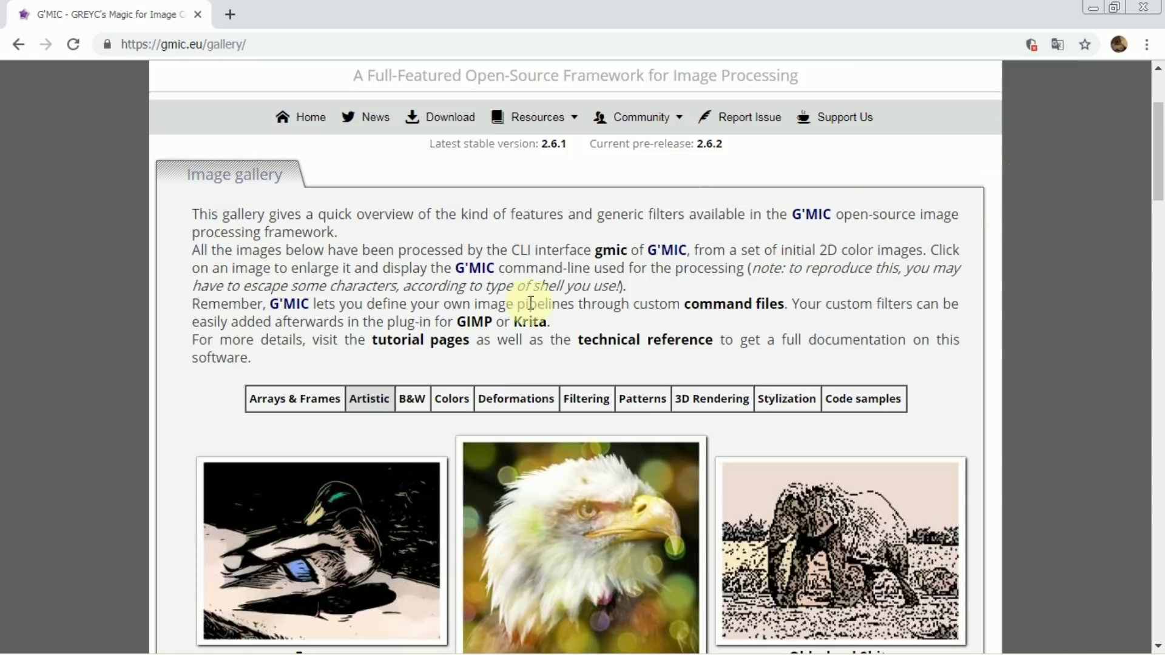
- Close Chrome to return to GIMP's image editor
left_click(1149, 9)
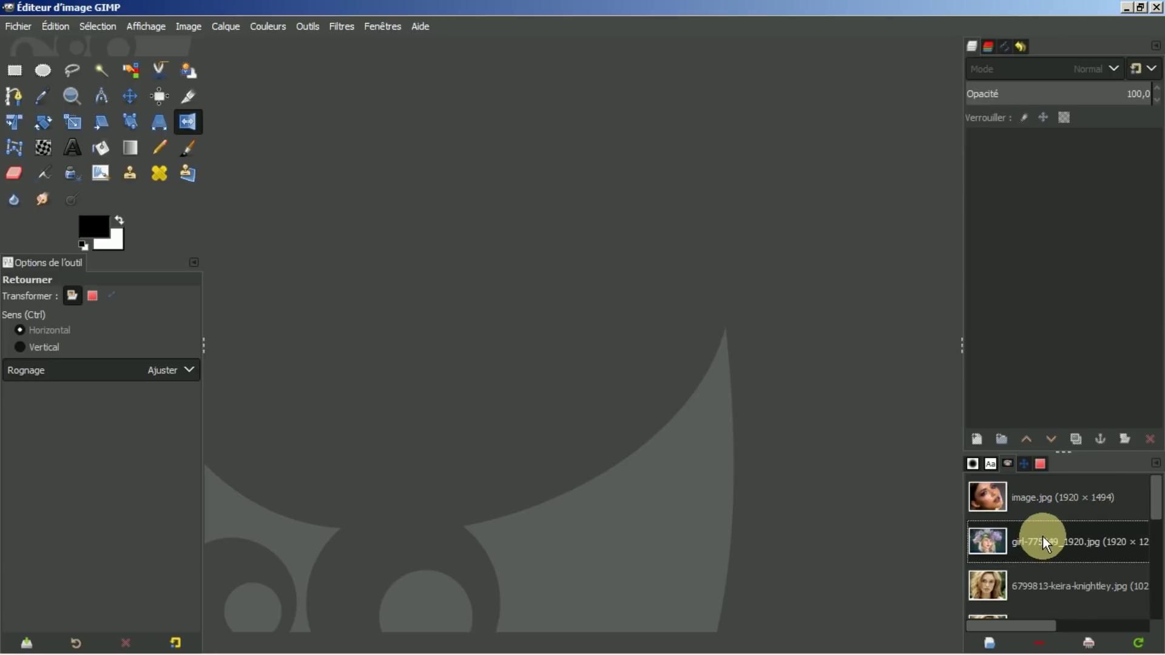
- Open the lilac-crown portrait, duplicate its layer, and flip the bottom original horizontally
double_click(1040, 542)
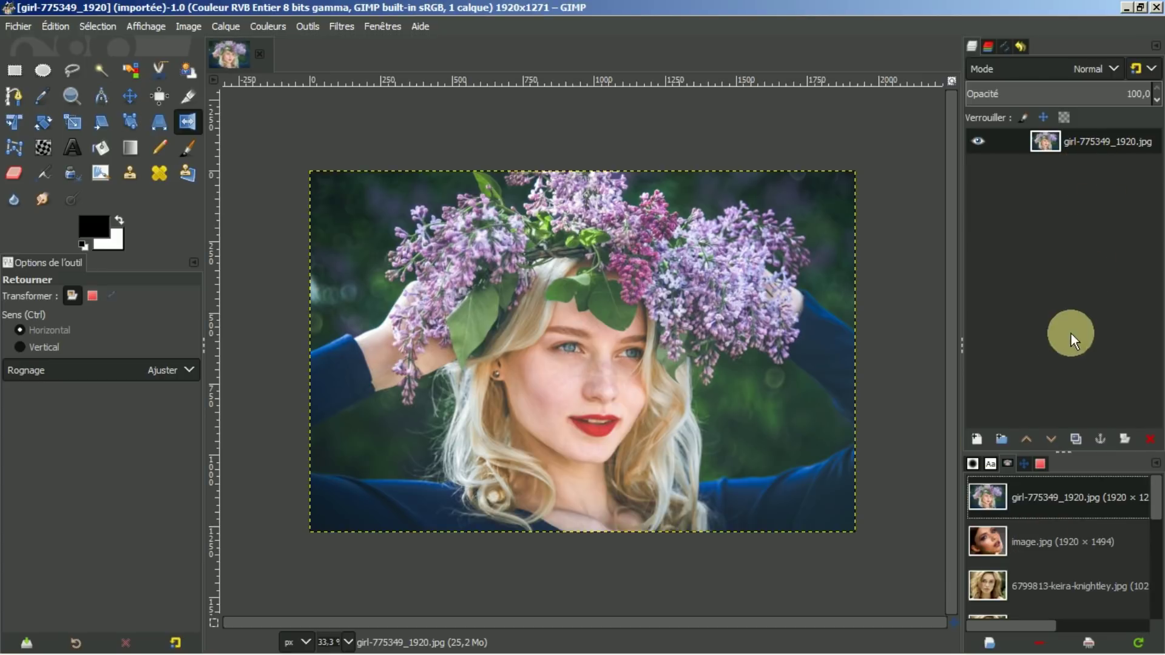
left_click(1076, 438)
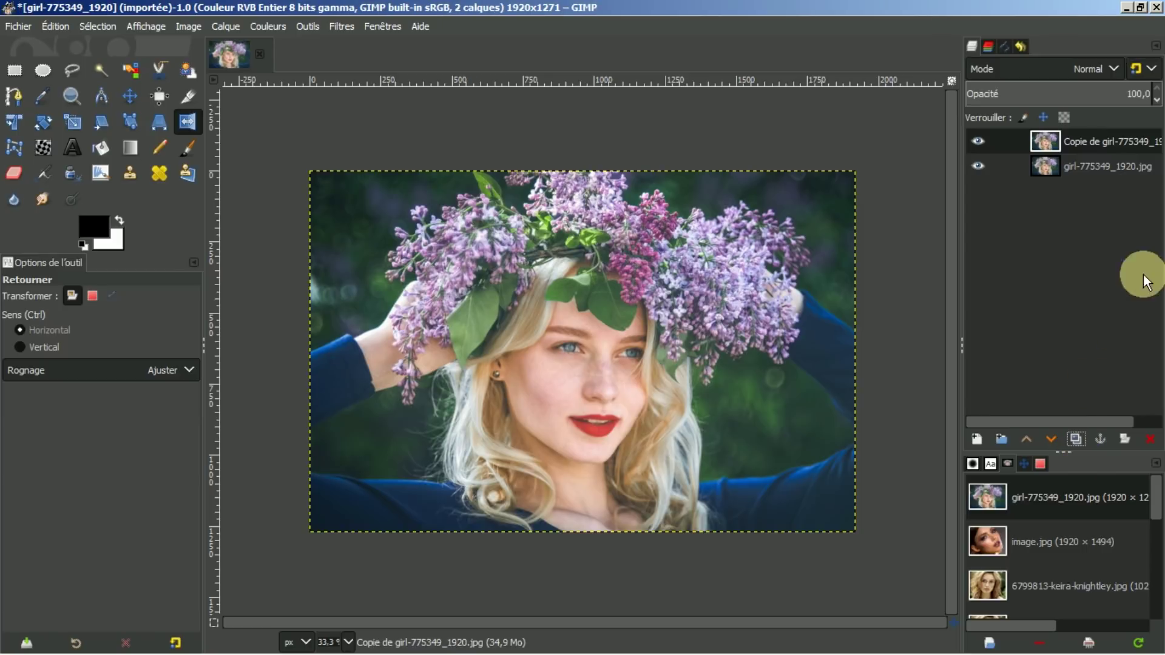
left_click(978, 142)
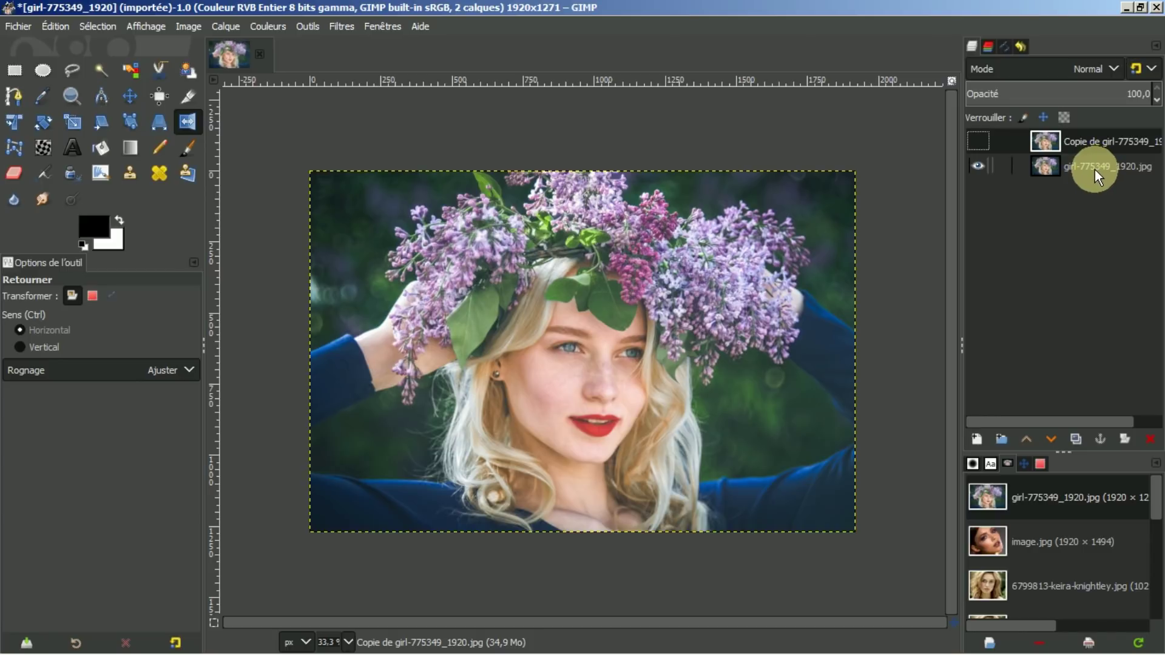
left_click(1092, 174)
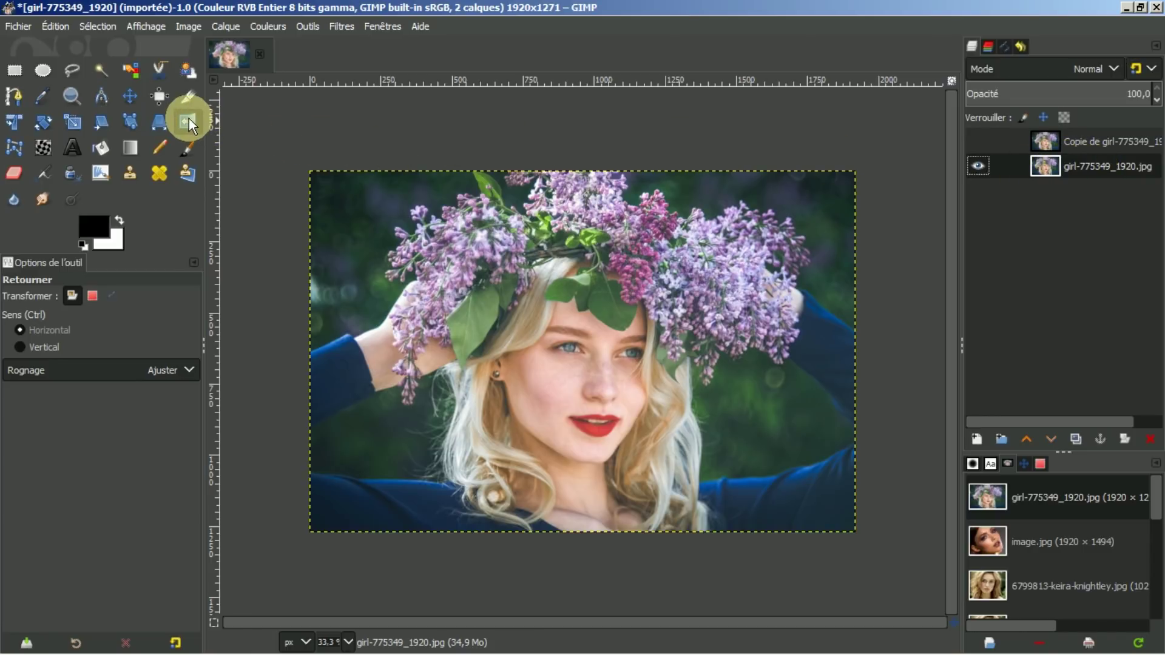
left_click(670, 295)
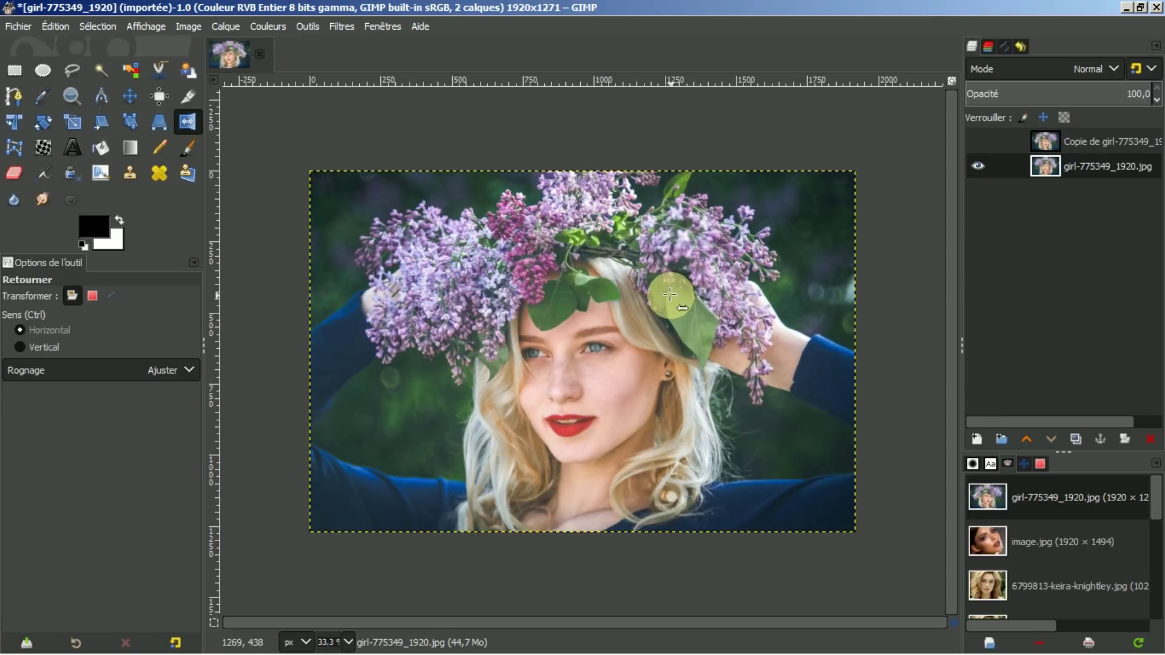
left_click(978, 141)
left_click(1061, 141)
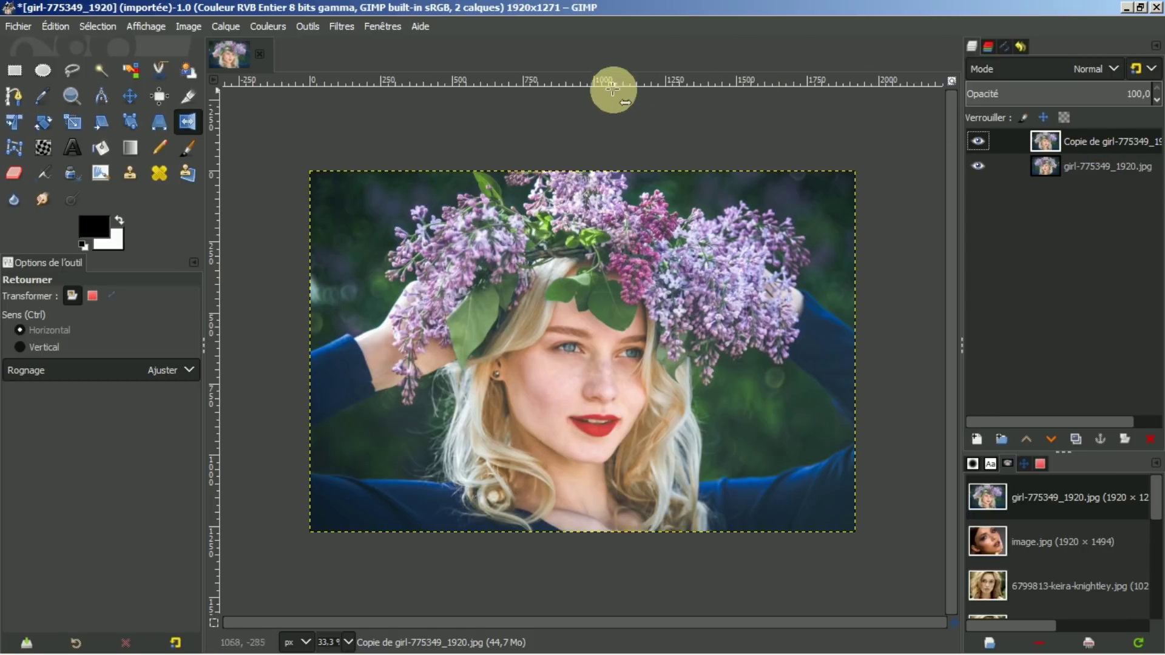
- Launch G'MIC-Qt, refresh its filters, and expand Deformations with a wider filter name column
left_click(340, 28)
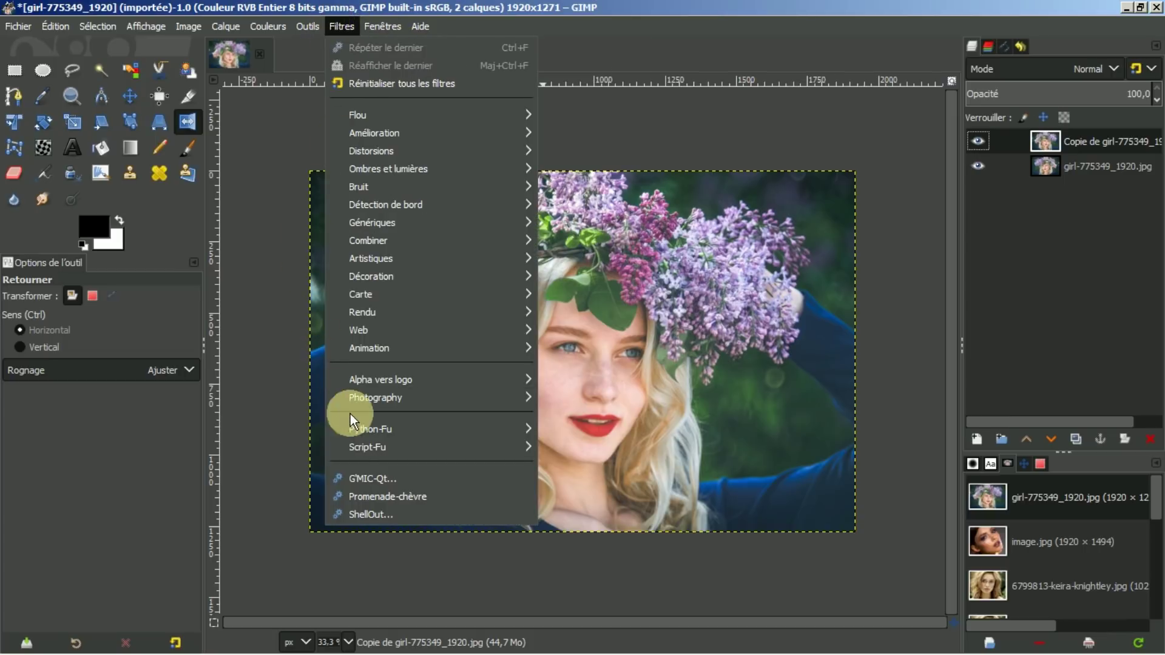
left_click(362, 481)
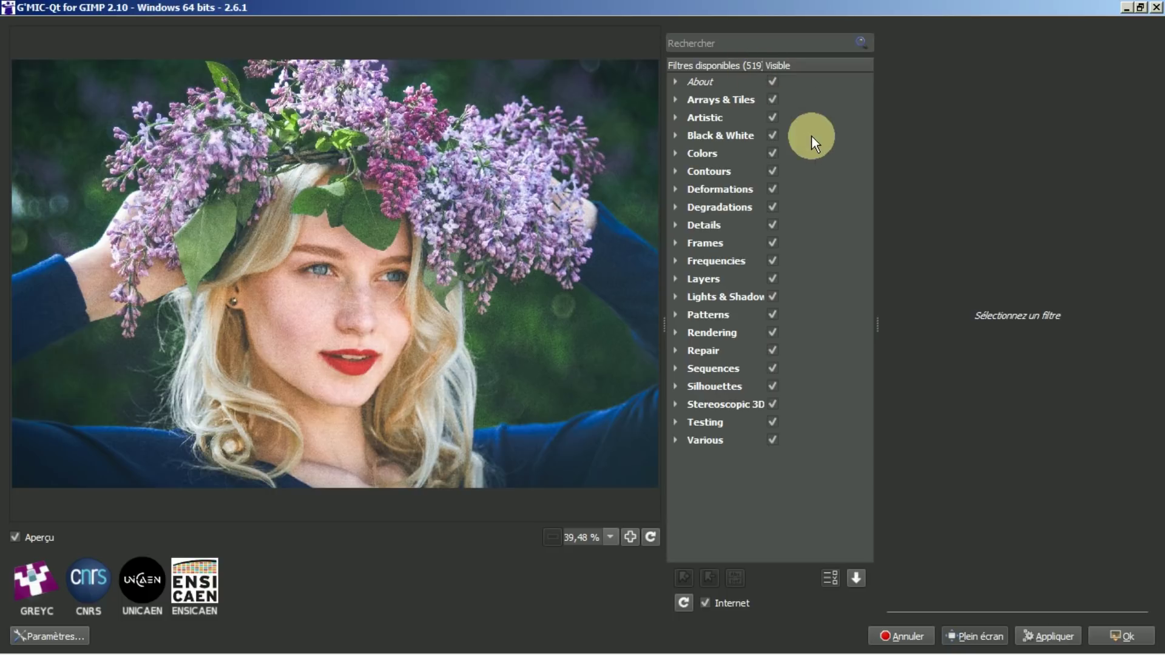
left_click(682, 602)
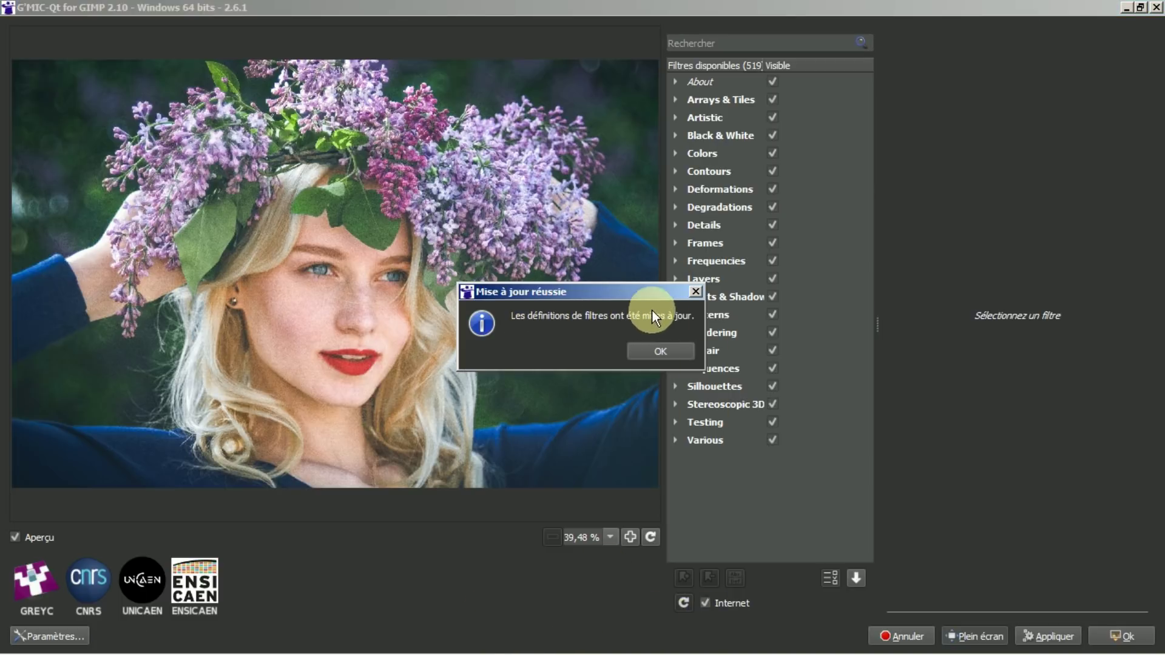
left_click(650, 352)
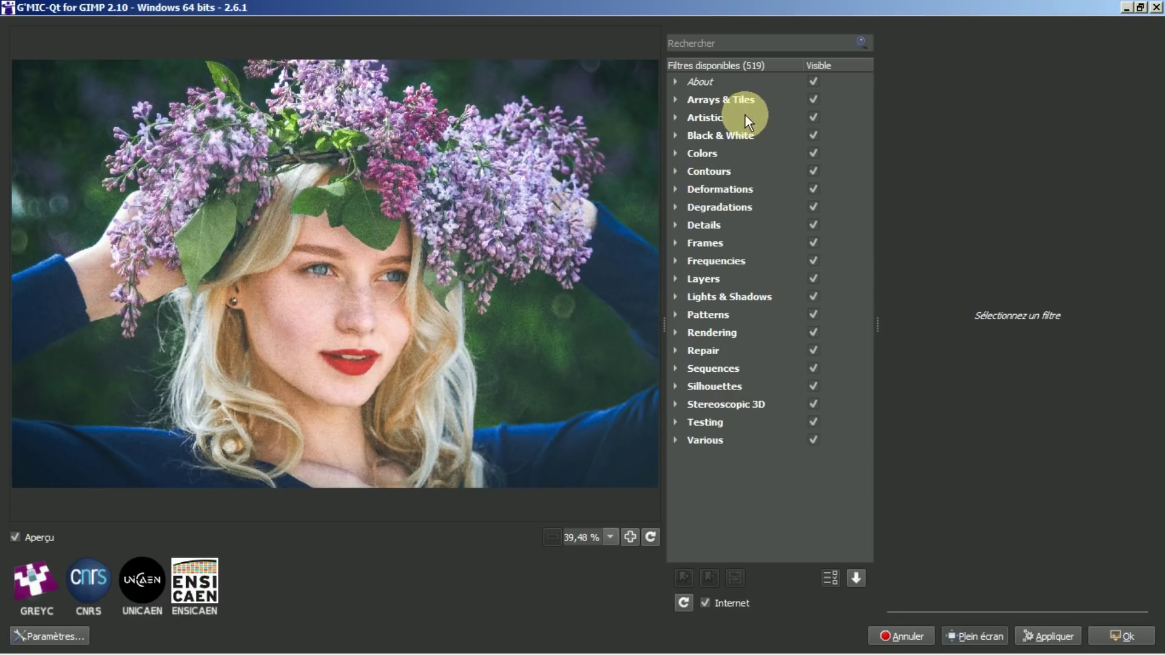
left_click(676, 189)
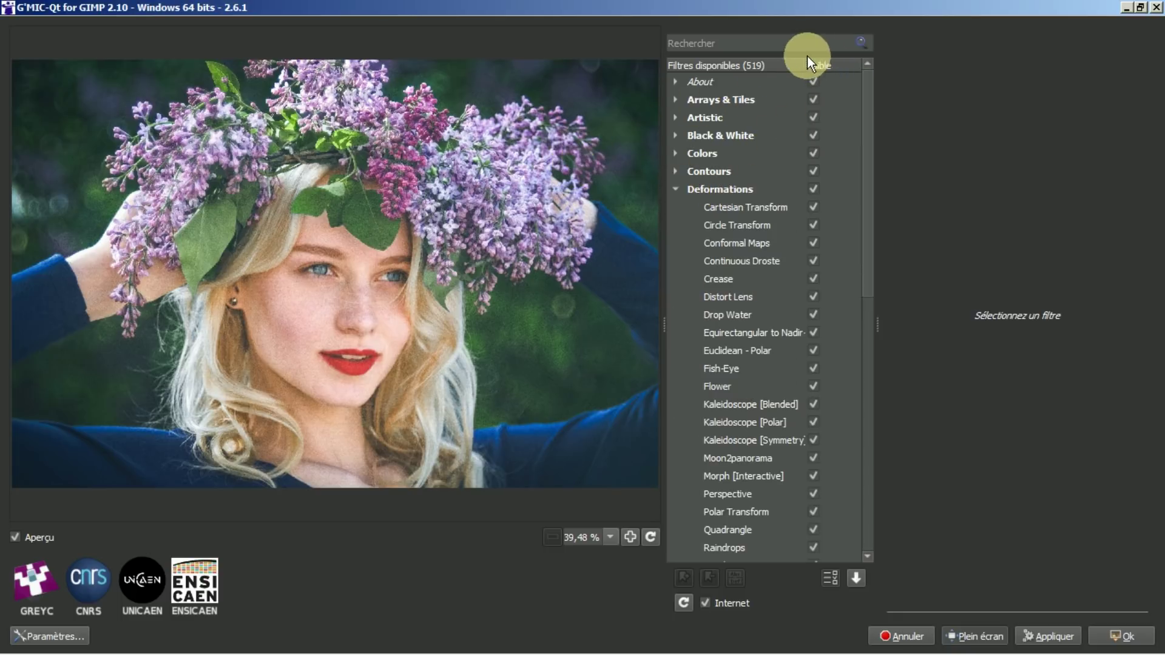
left_click_drag(805, 65, 843, 67)
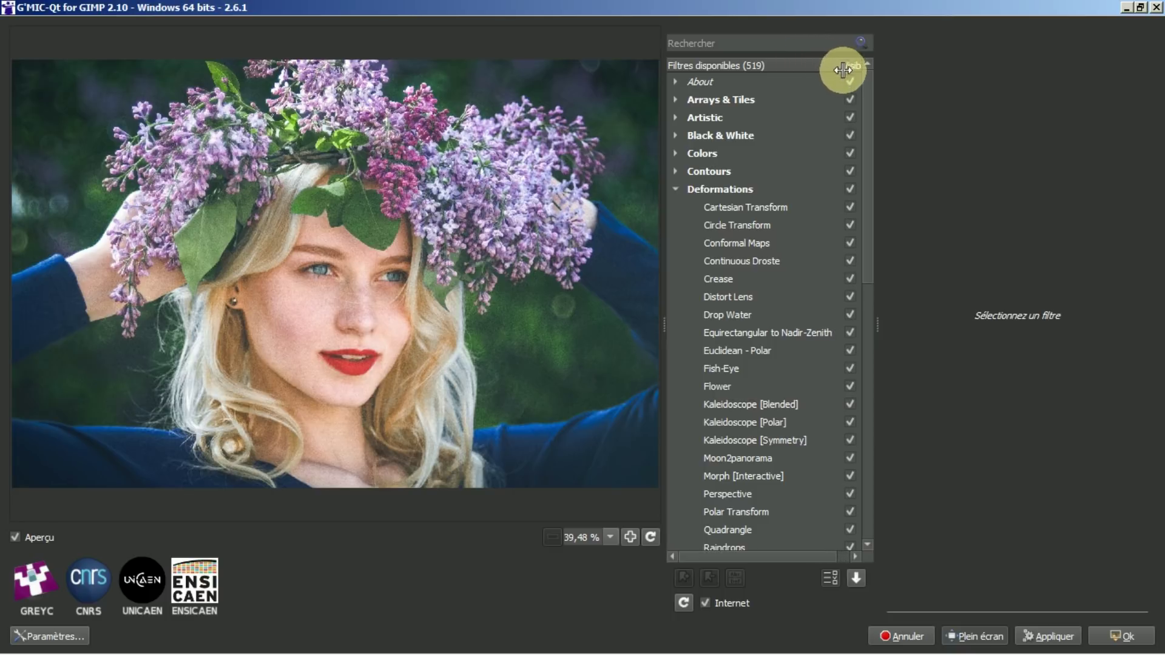
- Choose the Deformations > Morph [Interactive] filter with input layers set to 'Tous' (all layers)
left_click(749, 475)
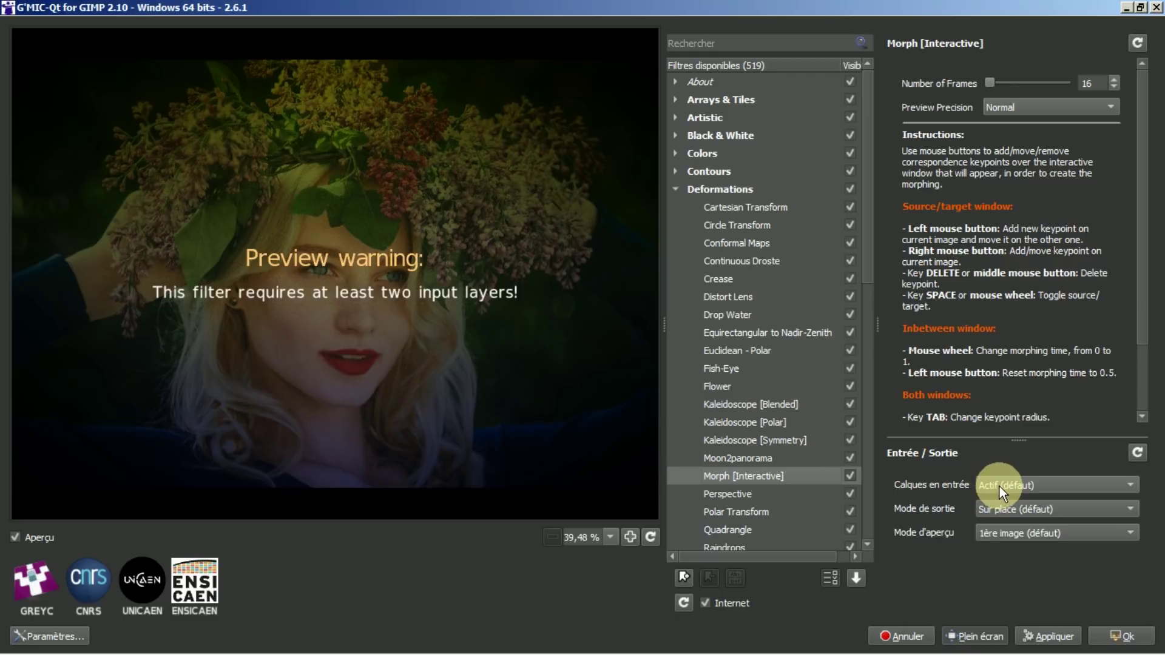
left_click(1130, 483)
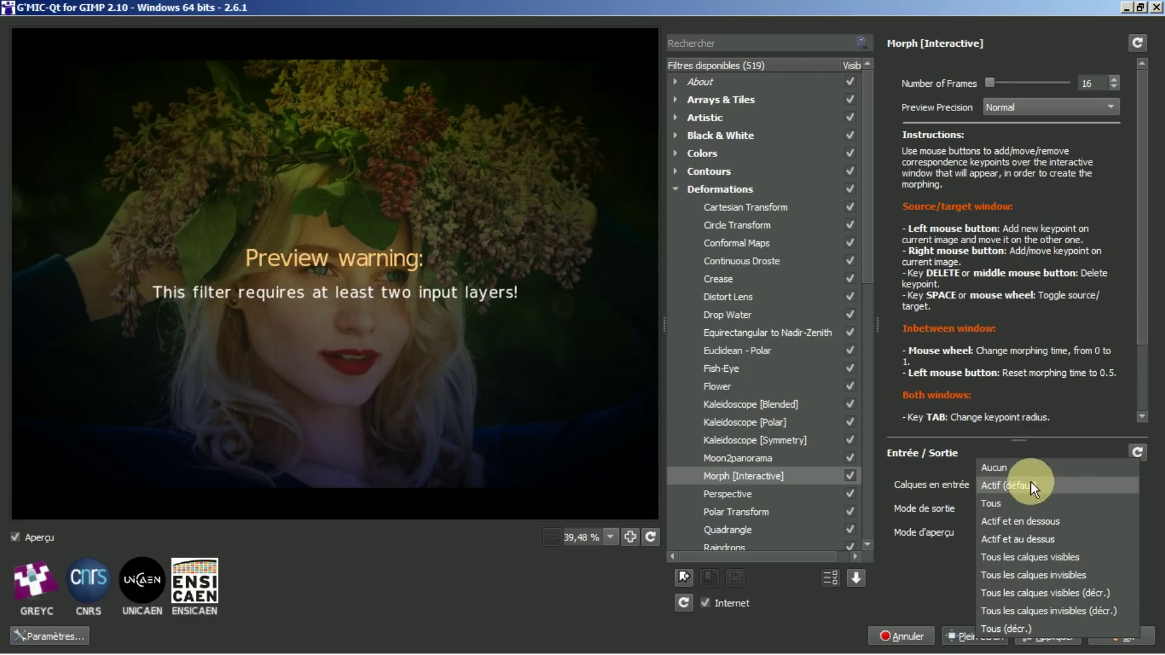
left_click(986, 502)
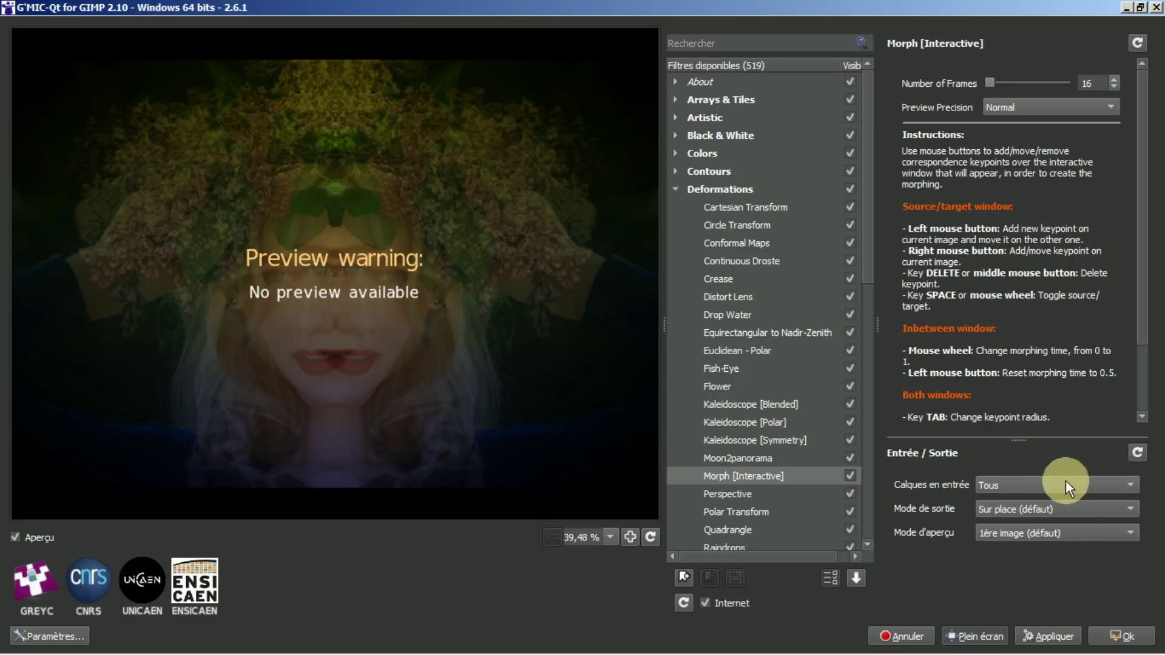
- Run the interactive morph and arrange the Inbetween and Source windows side by side
left_click(1120, 639)
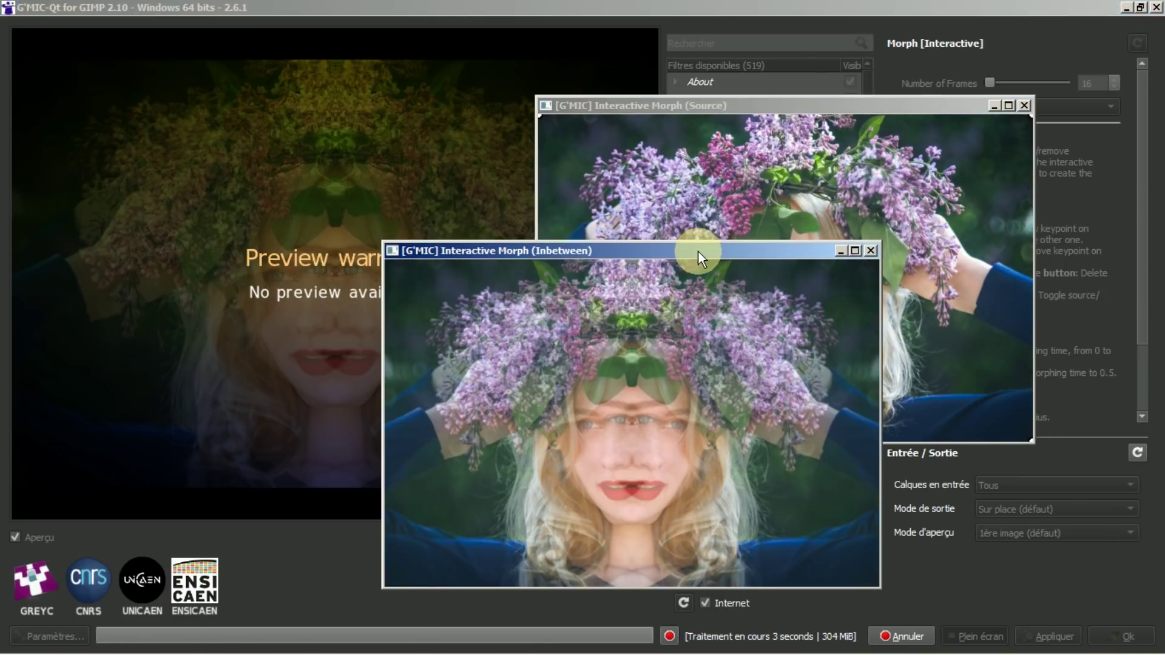
left_click_drag(698, 250, 843, 192)
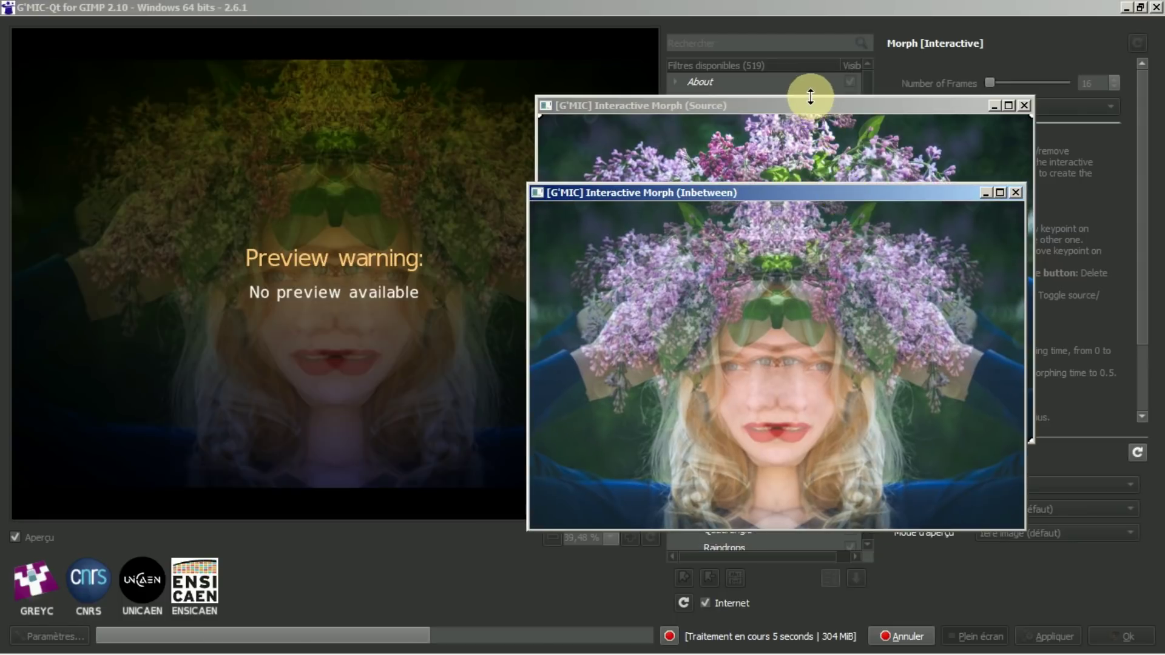
mouse_move(802, 103)
left_mouse_down()
mouse_move(355, 97)
mouse_move(331, 82)
left_mouse_up()
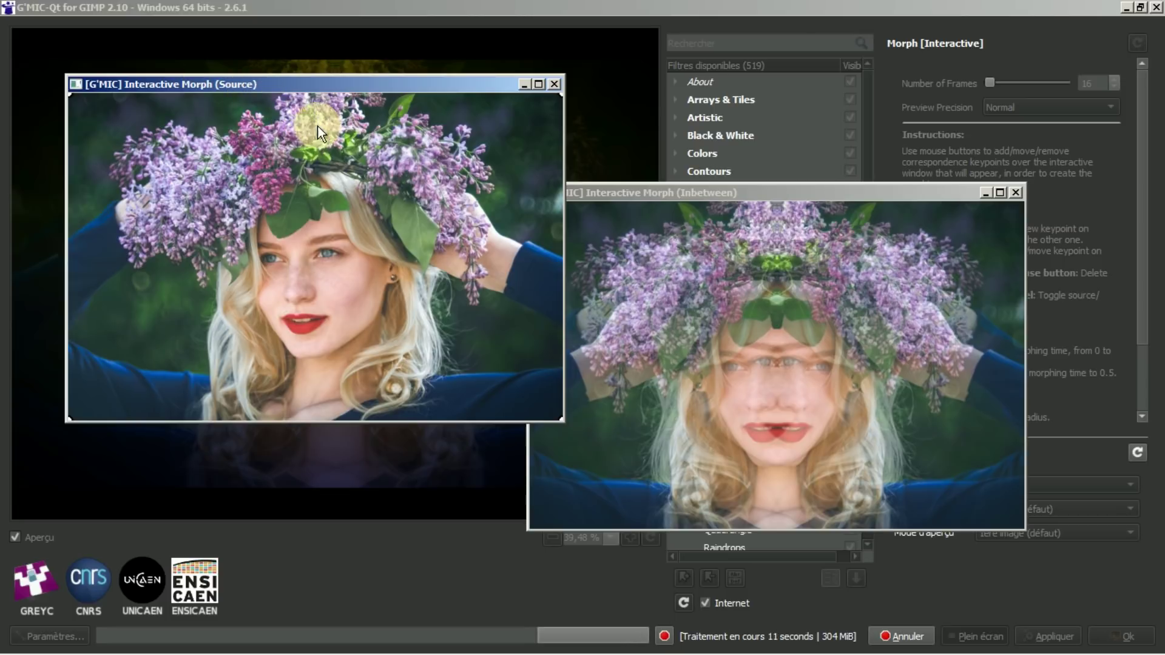
- Place matching keypoints on the flower crown in source and target, then delete both
left_click(460, 114)
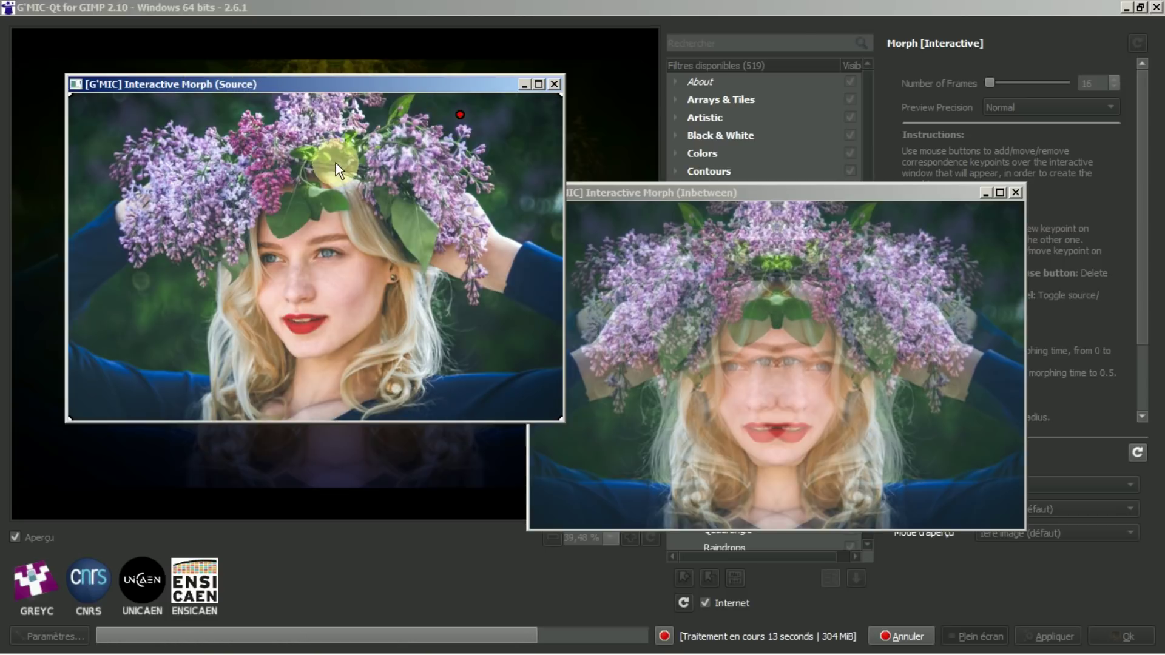
scroll(336, 162, "down", 1)
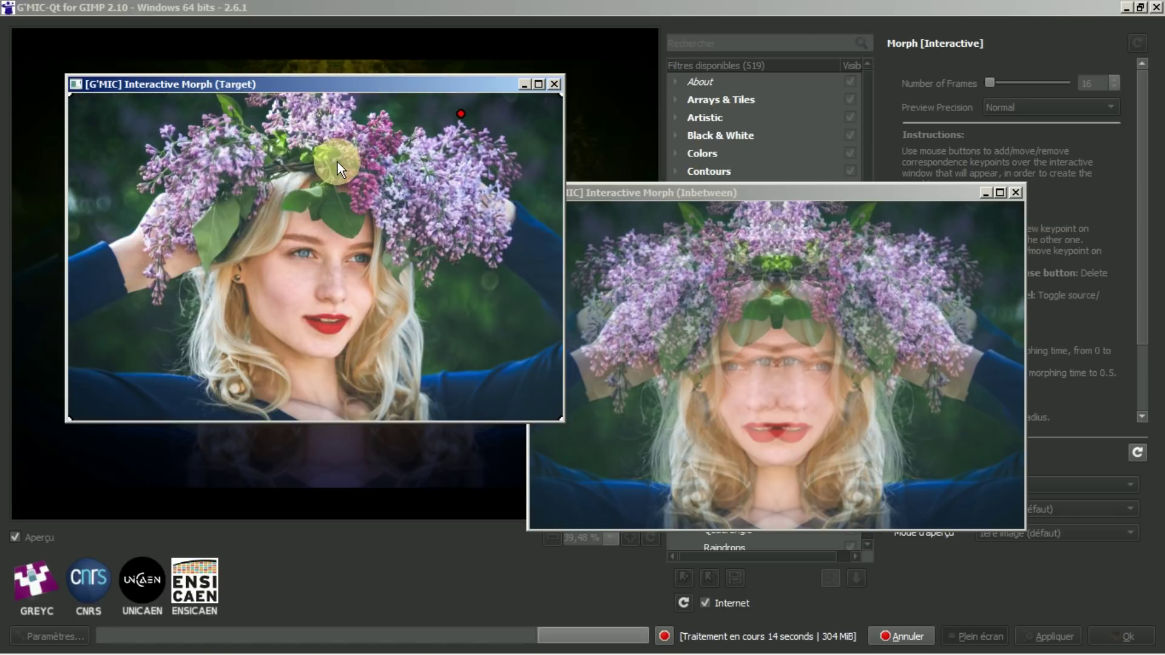
left_click(446, 127)
scroll(446, 127, "down", 1)
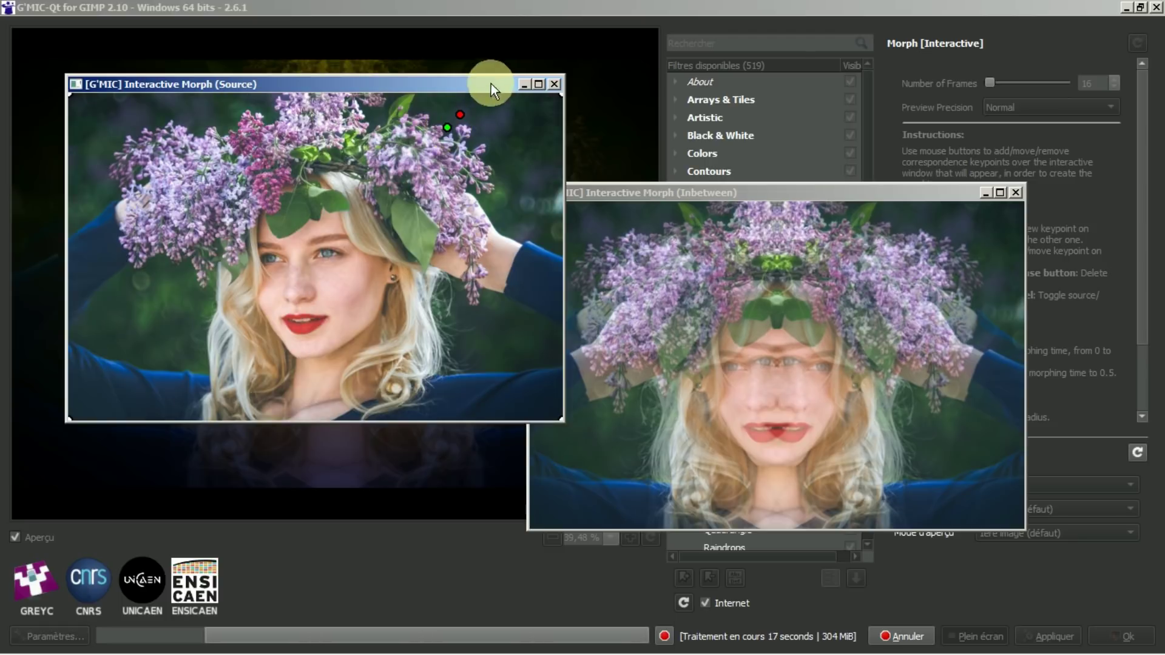
scroll(507, 63, "down", 1)
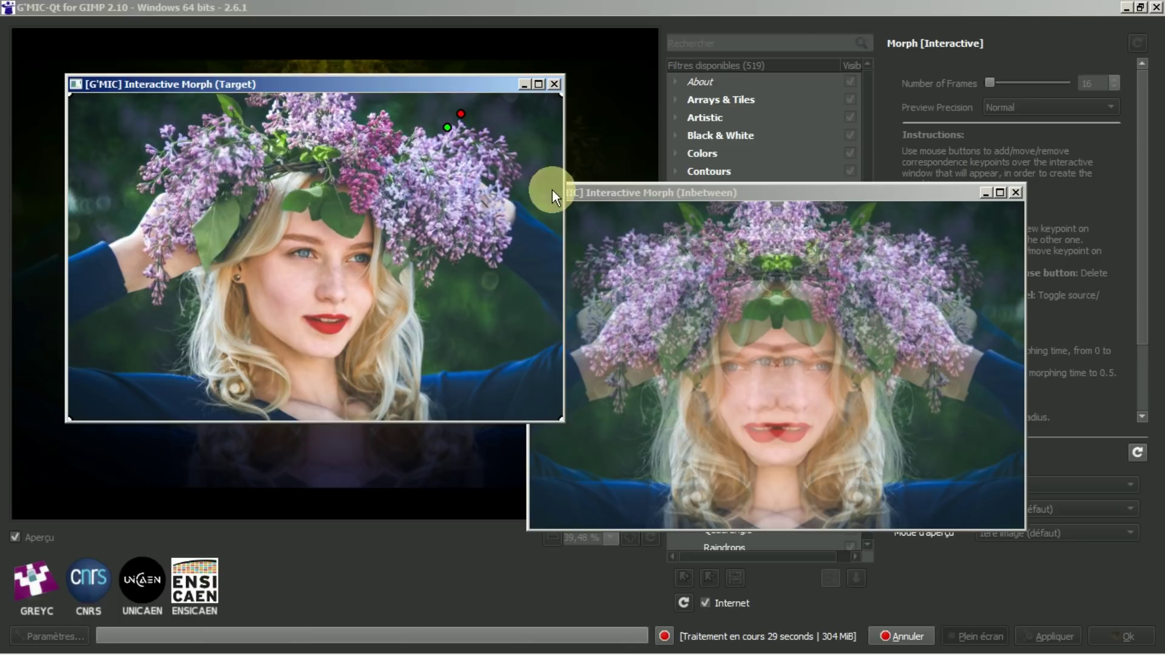
right_click(450, 130)
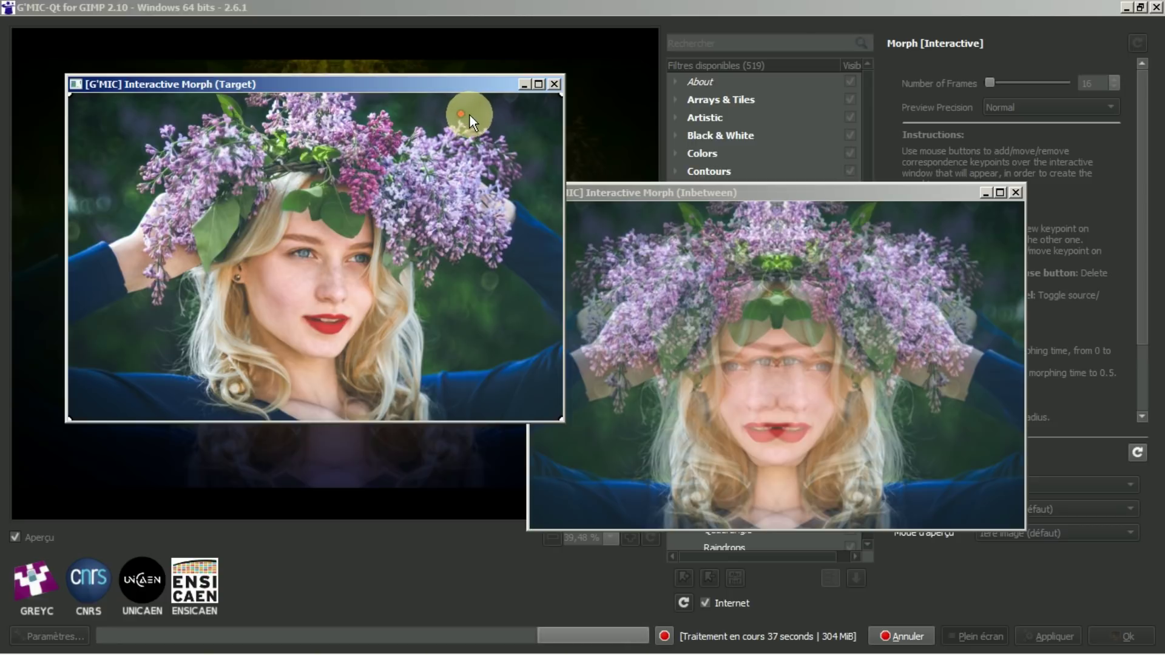
right_click(466, 115)
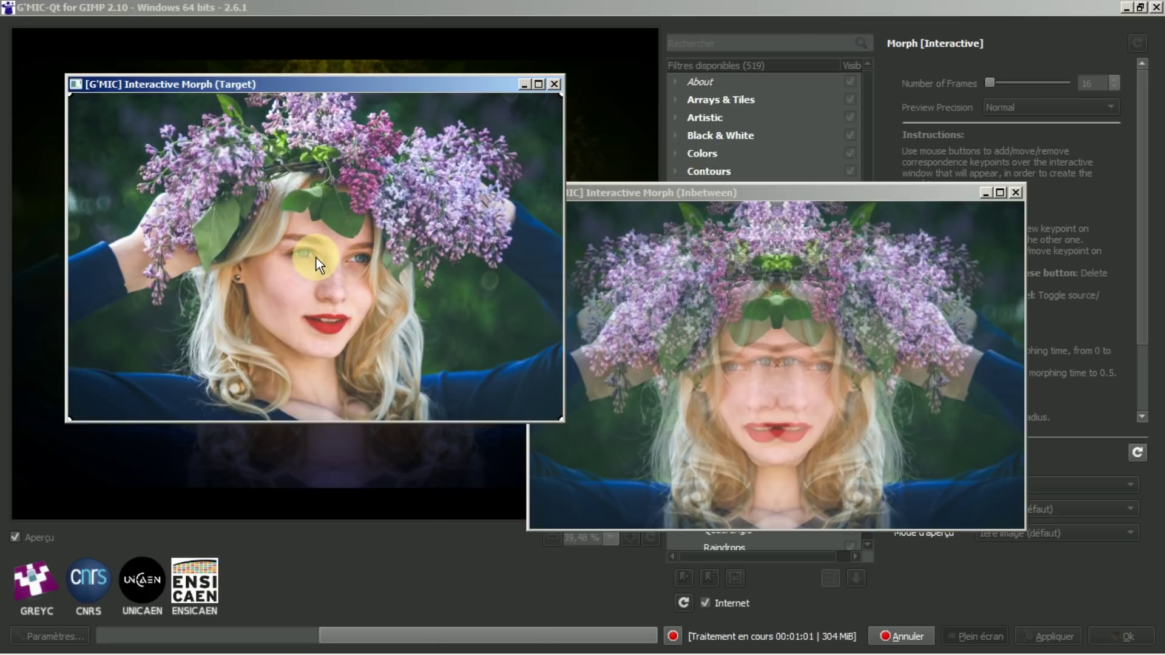
- Re-place the left-eye keypoint and align it on the eye in both target and source
scroll(316, 258, "down", 1)
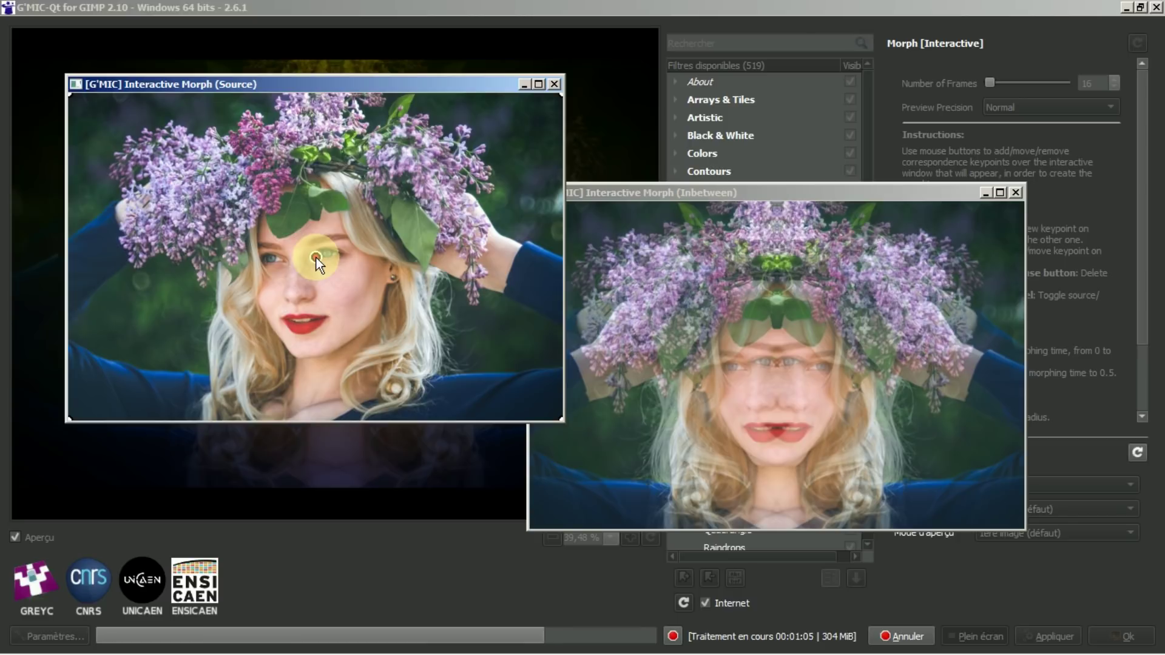
scroll(316, 257, "down", 1)
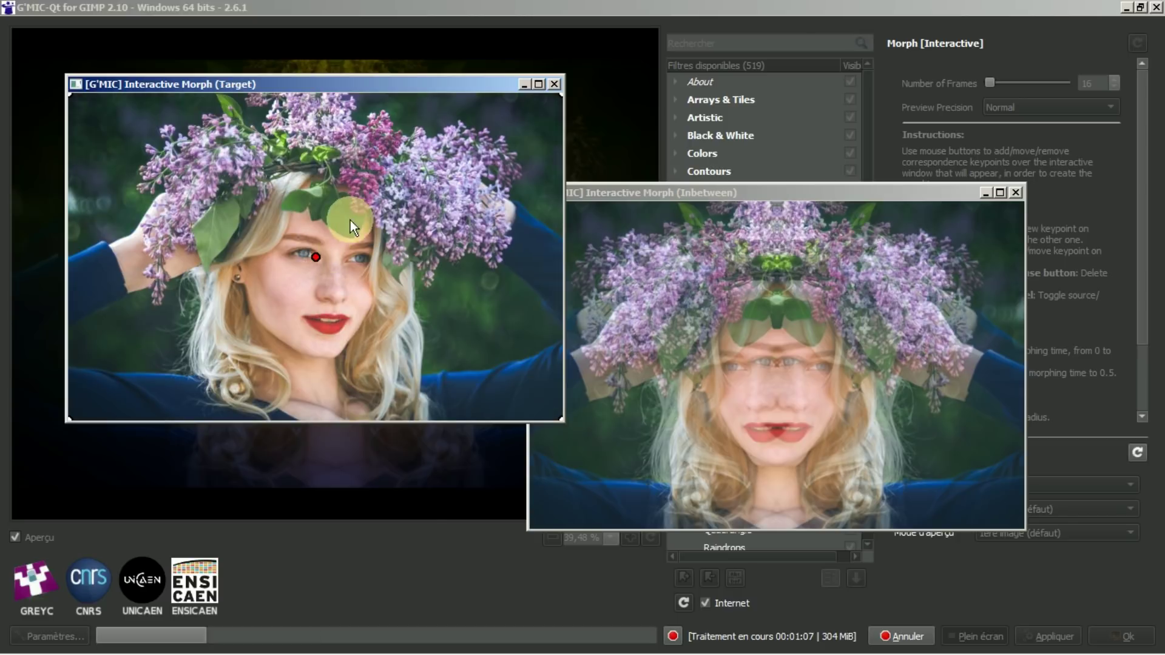
right_click(314, 255)
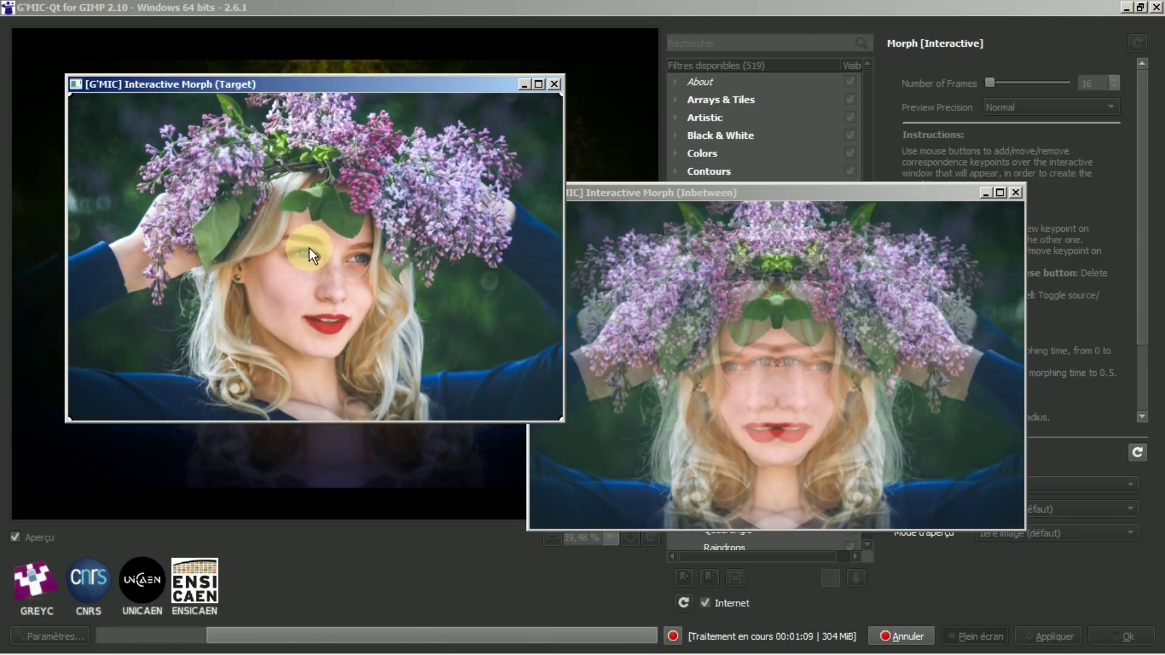
left_click(315, 257)
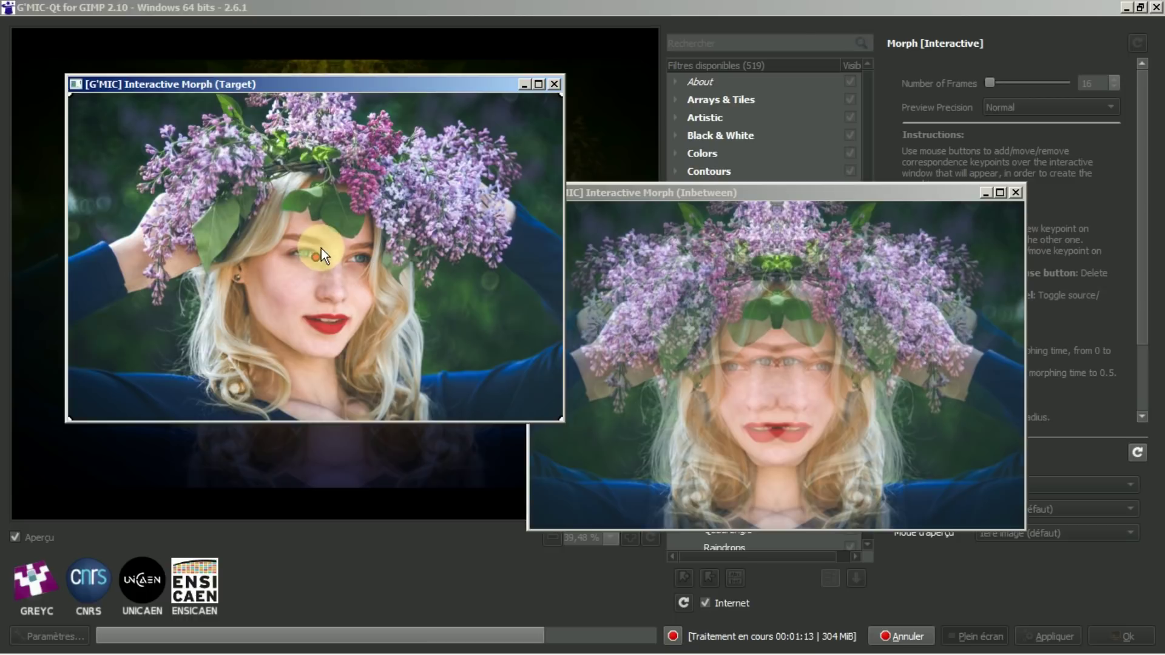
scroll(314, 255, "down", 1)
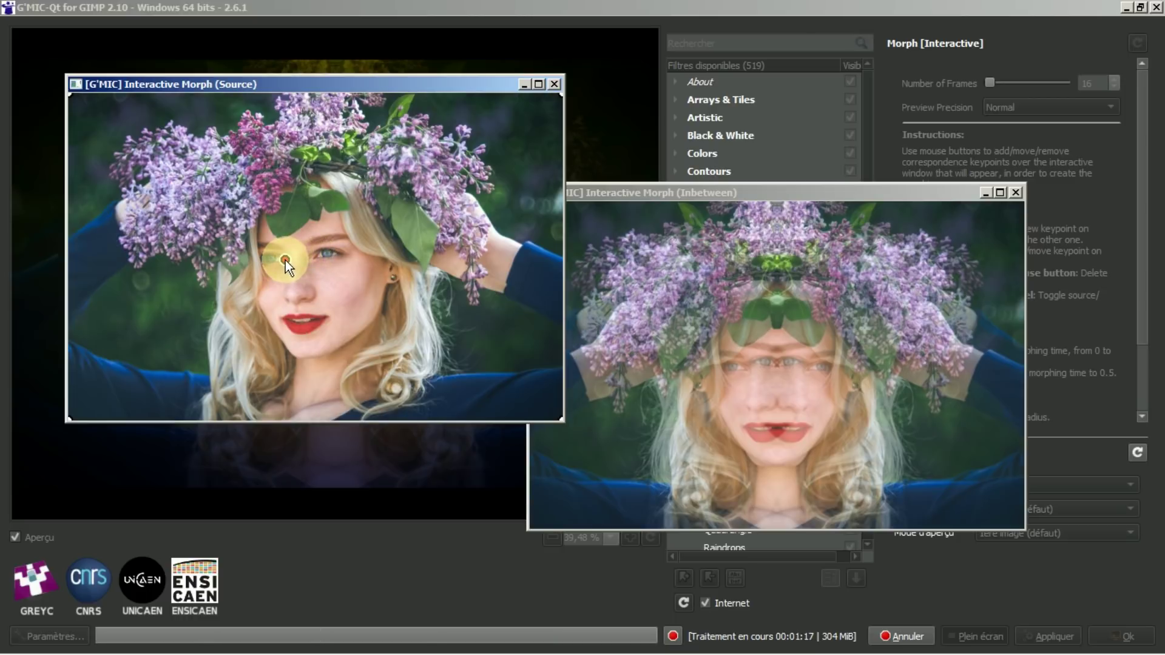
scroll(285, 260, "down", 1)
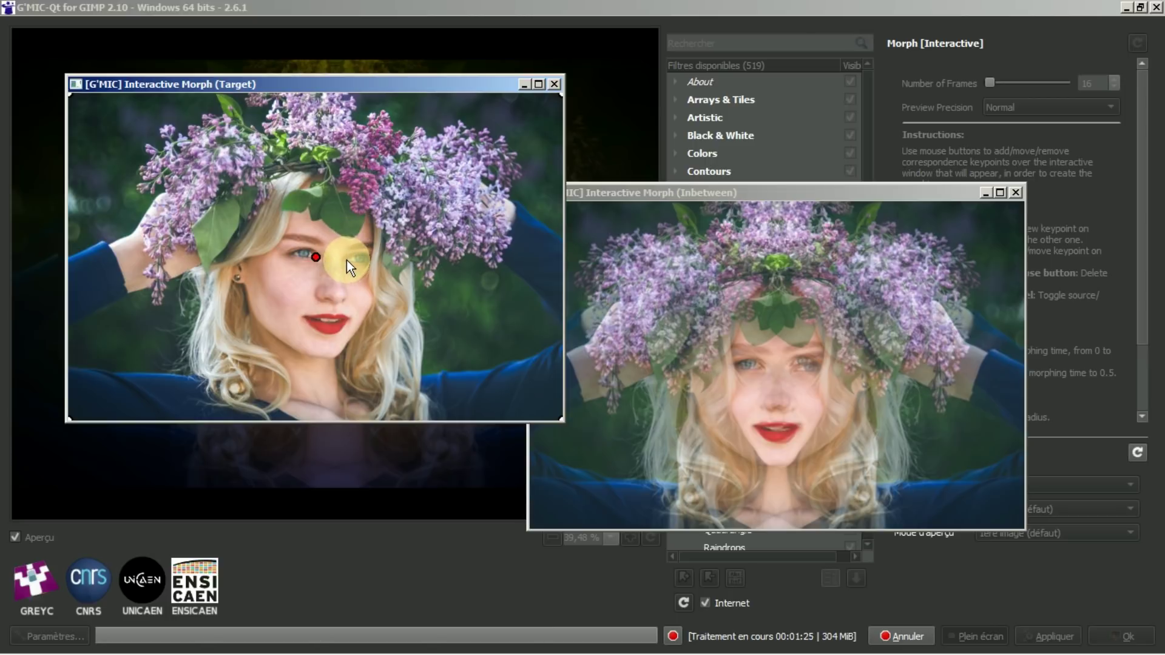
scroll(347, 260, "down", 1)
mouse_move(347, 259)
left_mouse_down()
mouse_move(328, 247)
mouse_move(312, 258)
left_mouse_up()
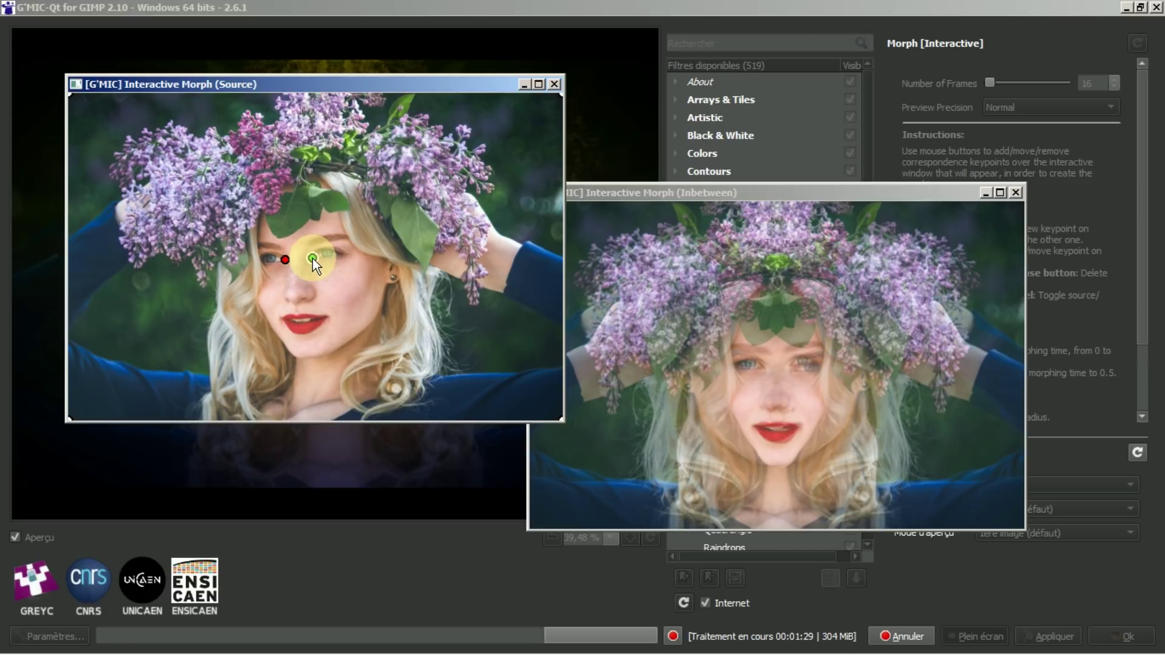
- Add a keypoint at the other (right) eye and shift it onto the eye in both portraits
scroll(315, 258, "down", 1)
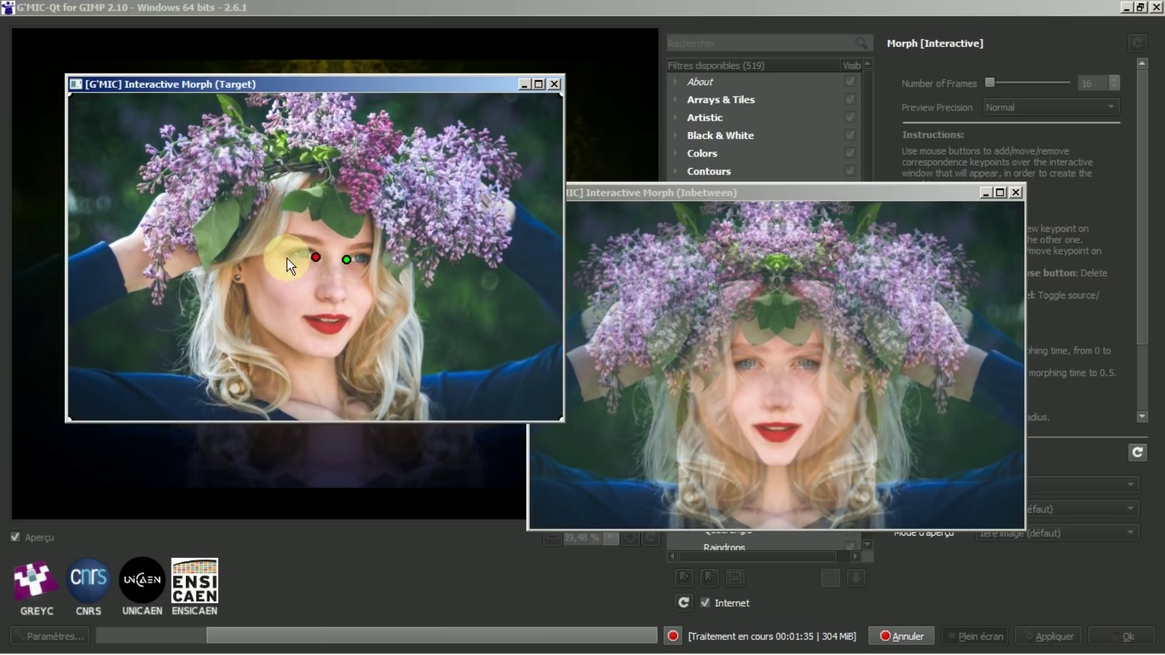
scroll(290, 254, "down", 1)
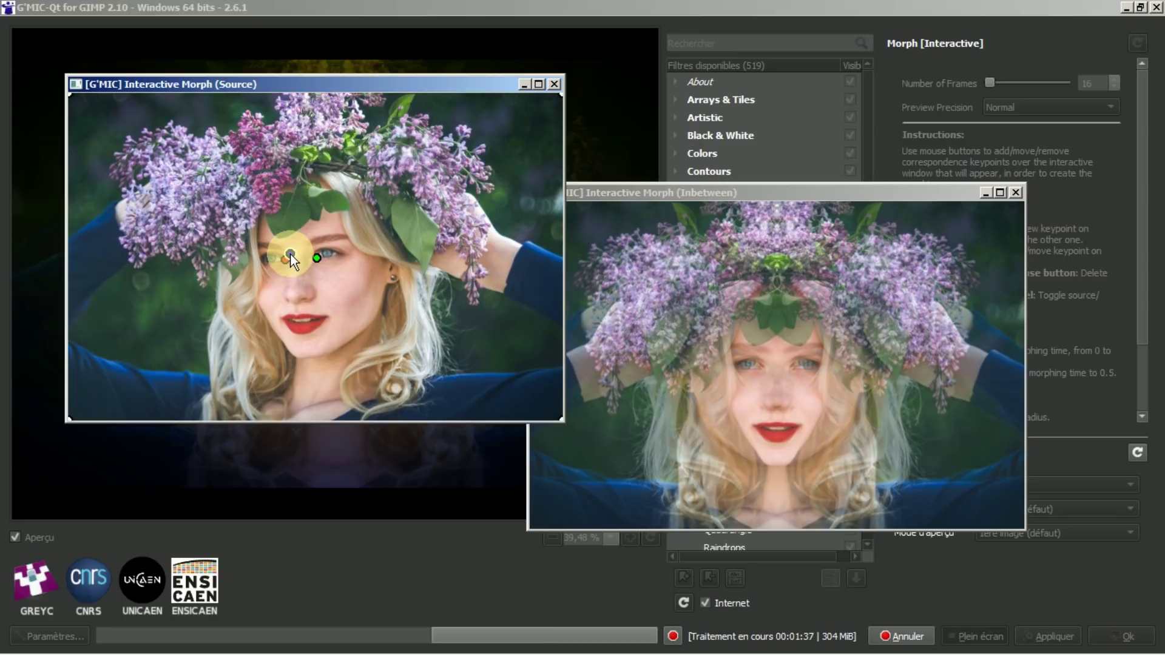
left_click(284, 259)
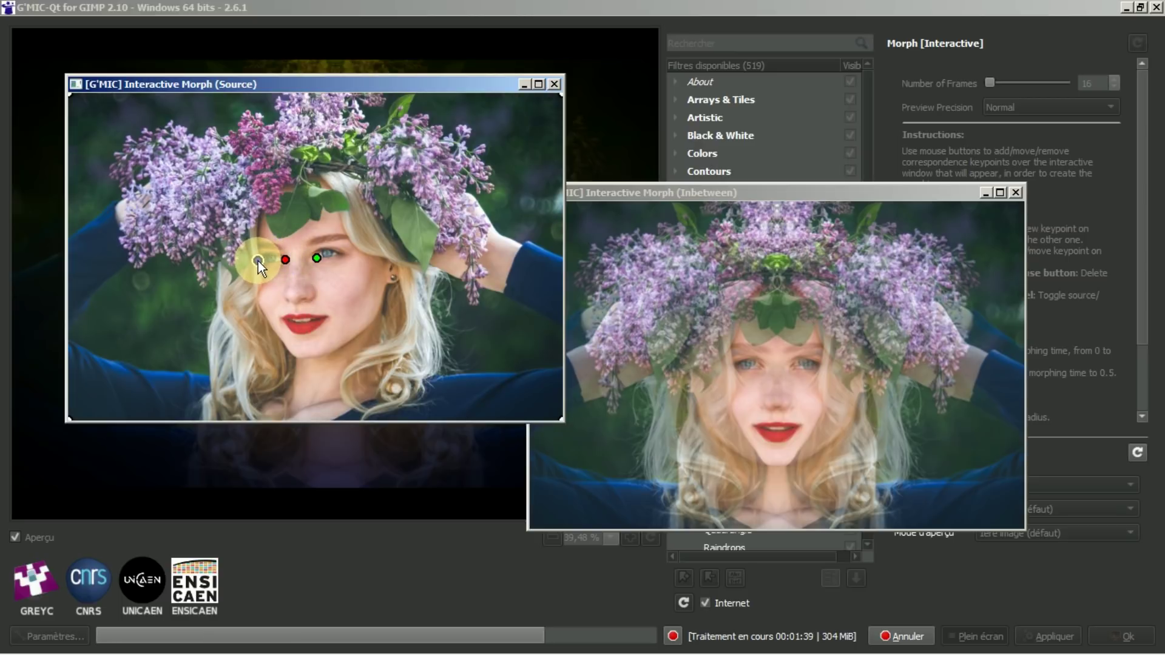
scroll(257, 261, "down", 1)
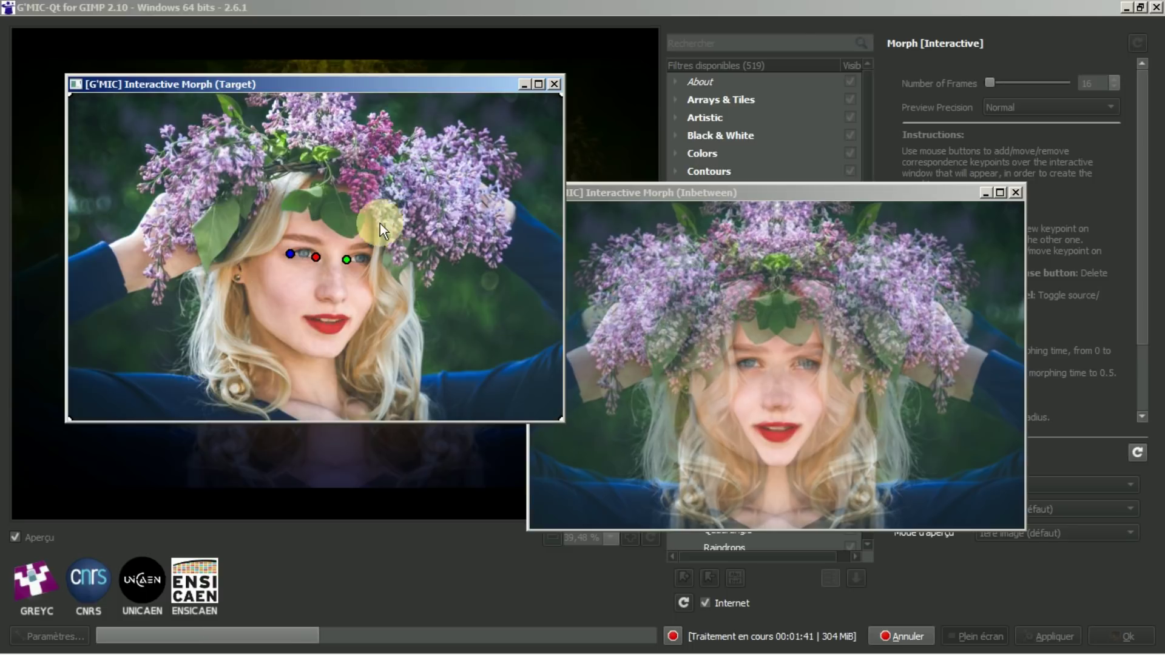
scroll(370, 260, "down", 1)
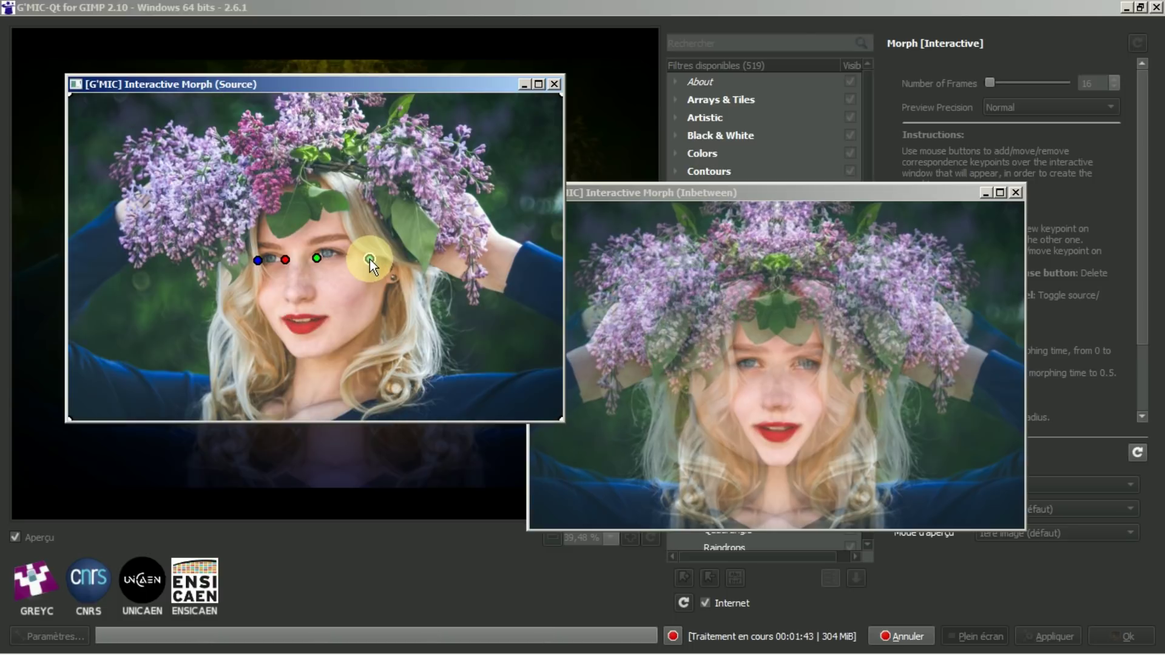
left_click(364, 252)
left_click_drag(363, 252, 343, 253)
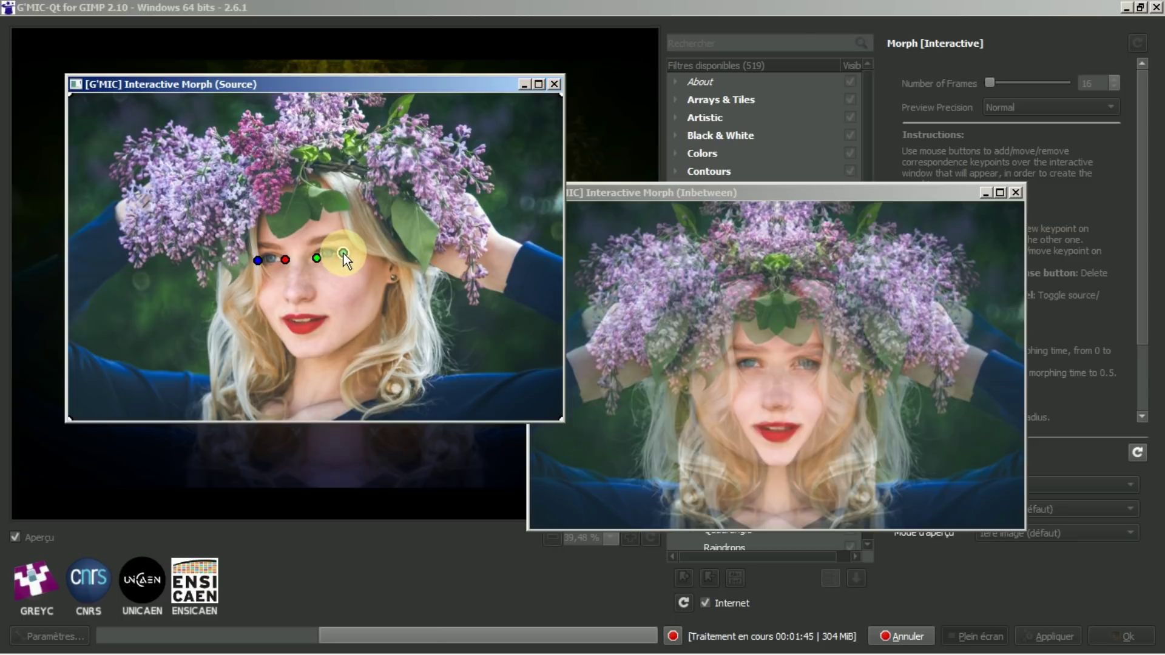
scroll(343, 254, "down", 1)
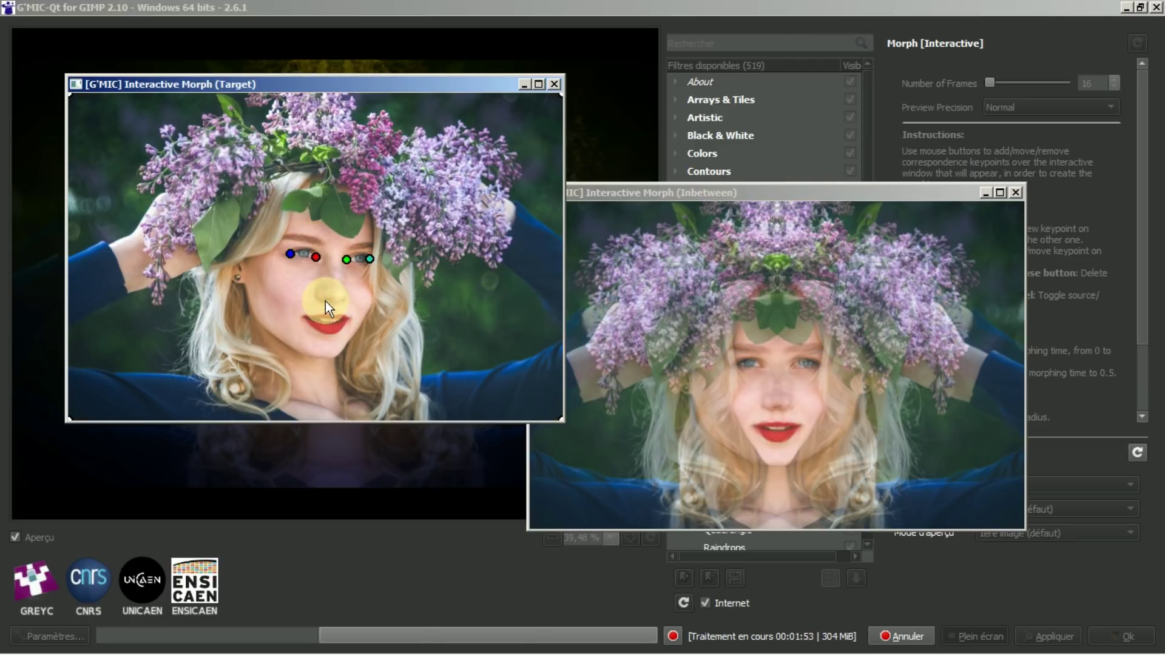
- Drag the nose keypoint left onto the source nose, checking it against the target view
scroll(327, 297, "down", 1)
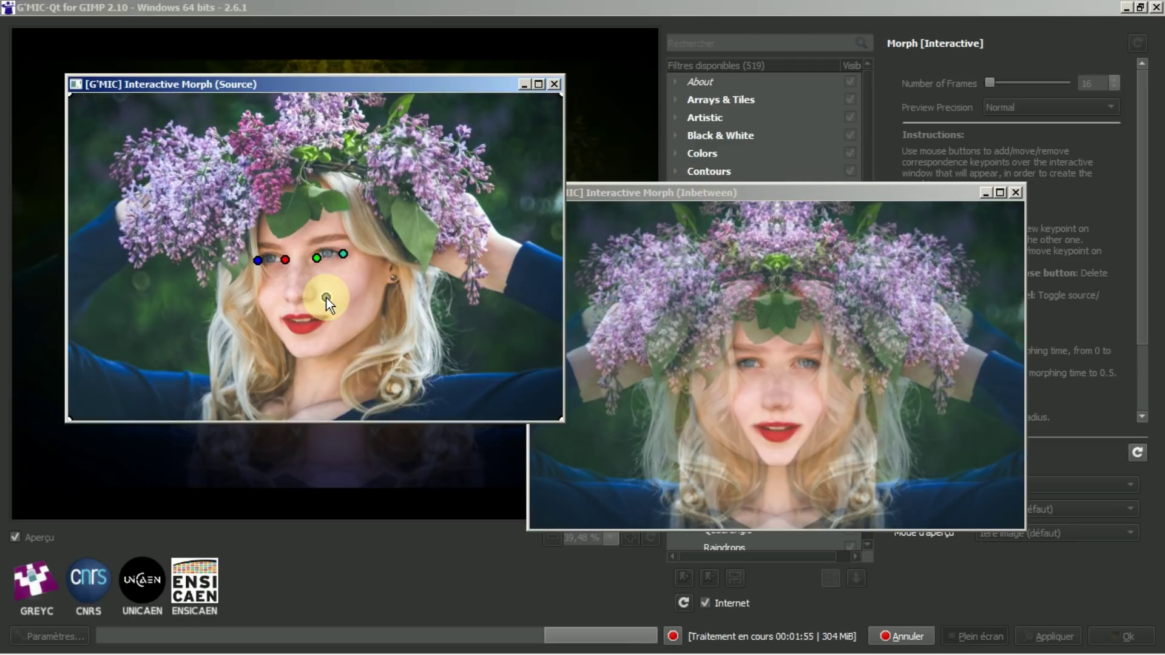
left_click_drag(327, 297, 287, 302)
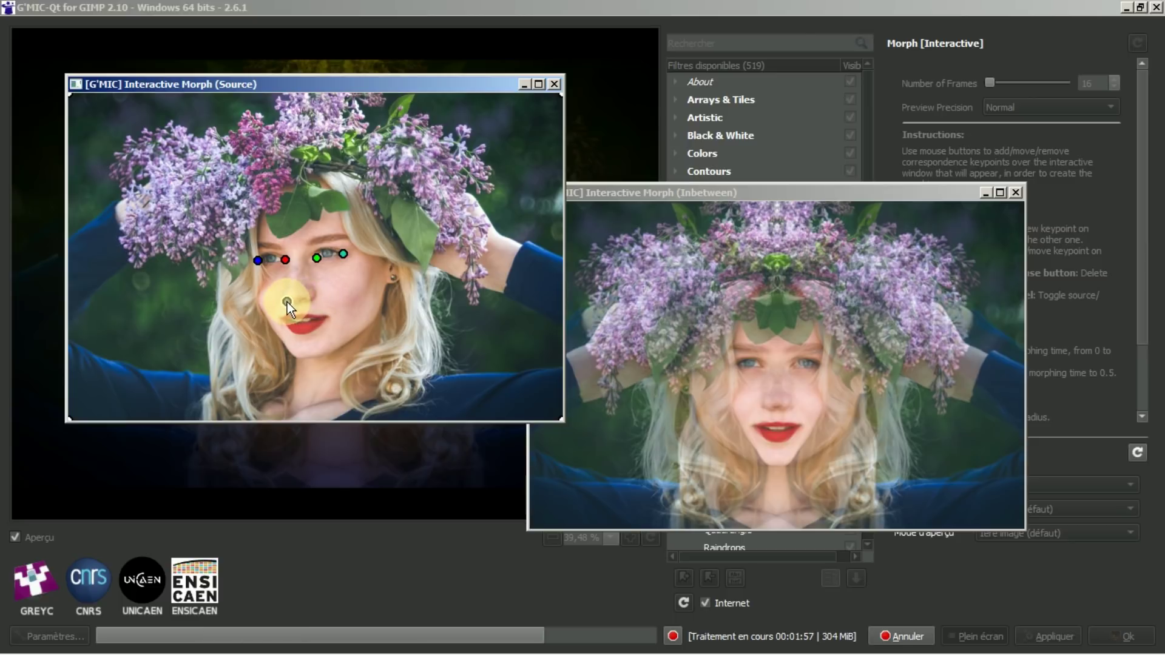
scroll(286, 302, "down", 1)
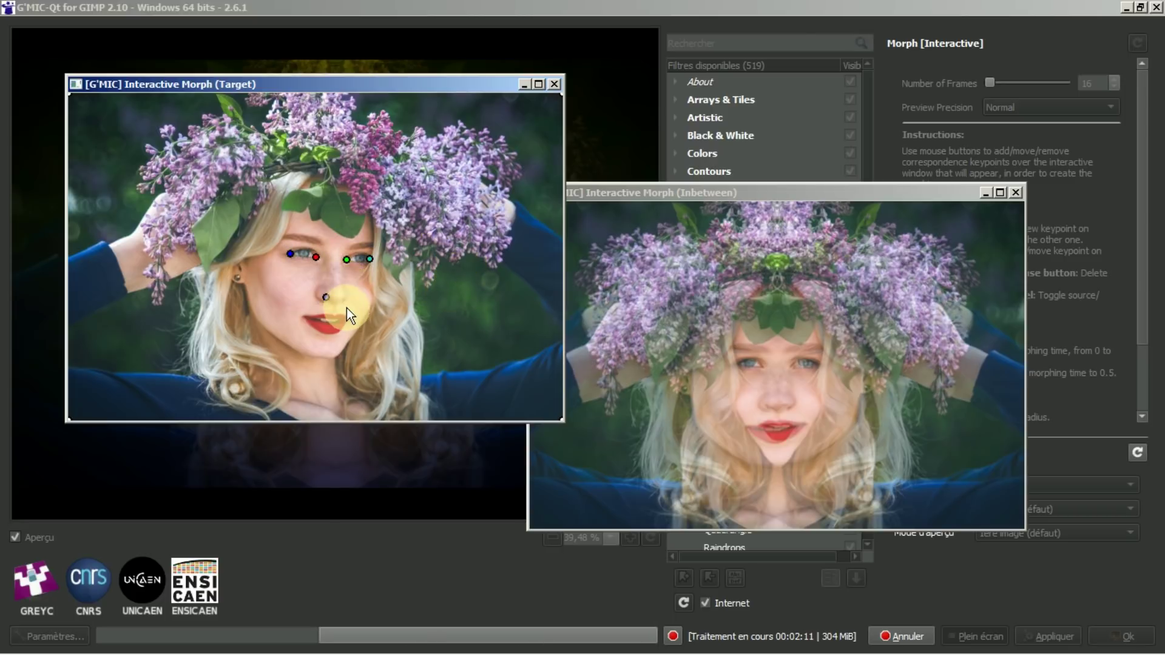
scroll(345, 299, "down", 1)
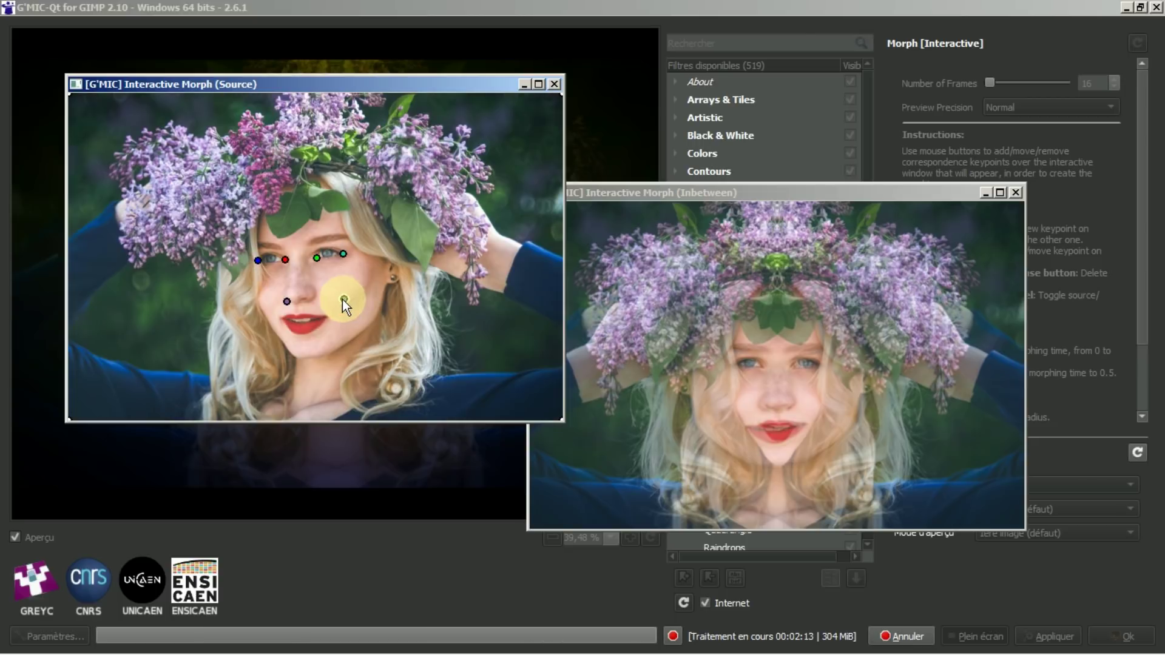
scroll(303, 300, "down", 1)
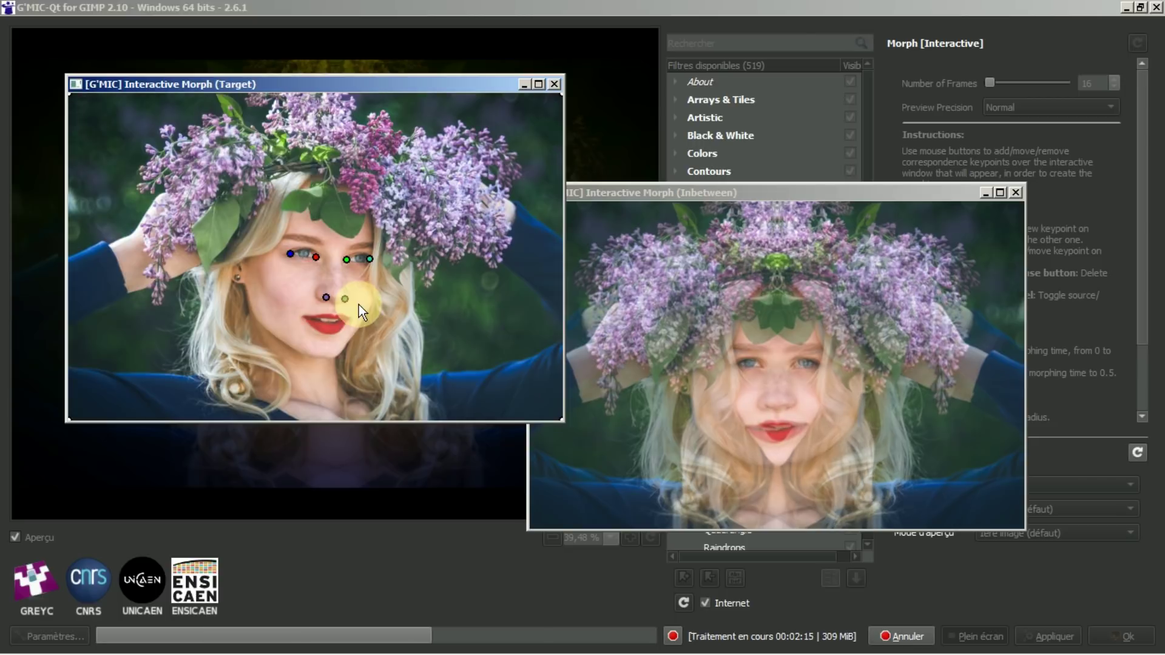
scroll(302, 315, "down", 1)
- Add a lip keypoint and nudge it onto the mouth in both source and target
left_click(298, 315)
left_click_drag(285, 314, 282, 317)
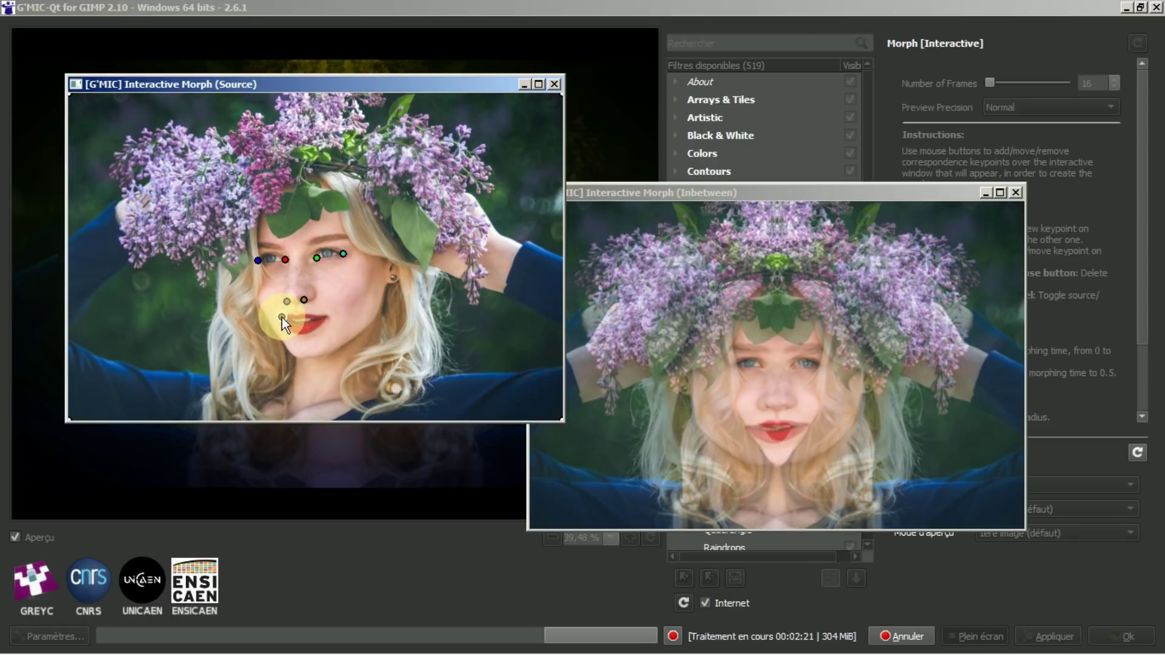
scroll(282, 319, "down", 1)
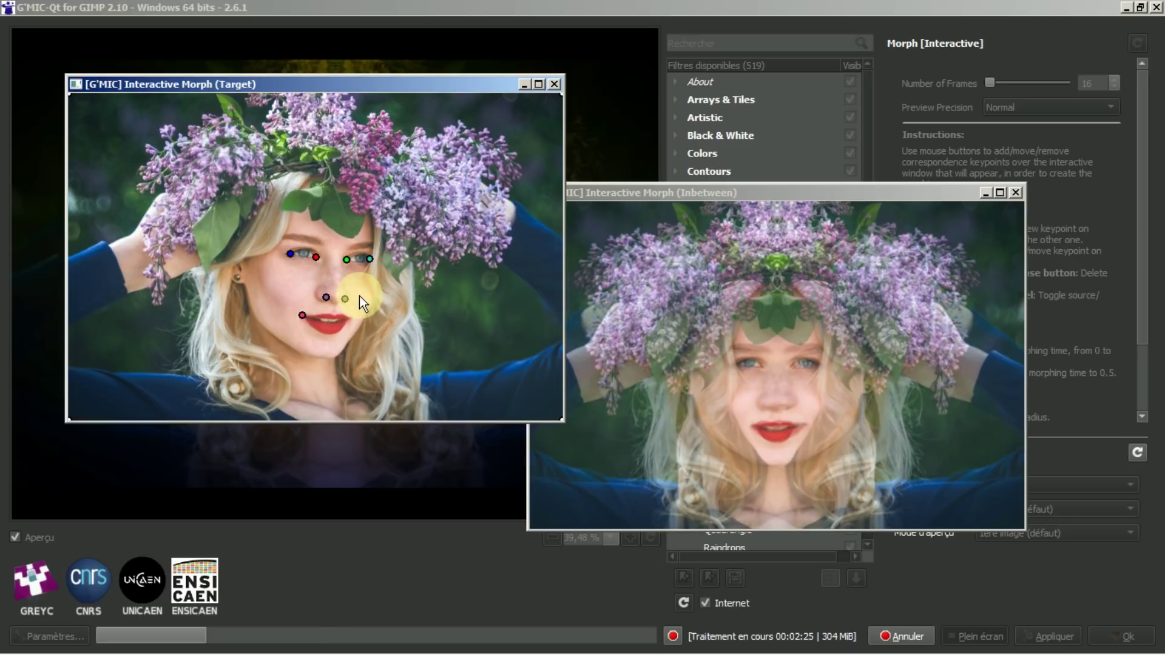
scroll(348, 319, "down", 1)
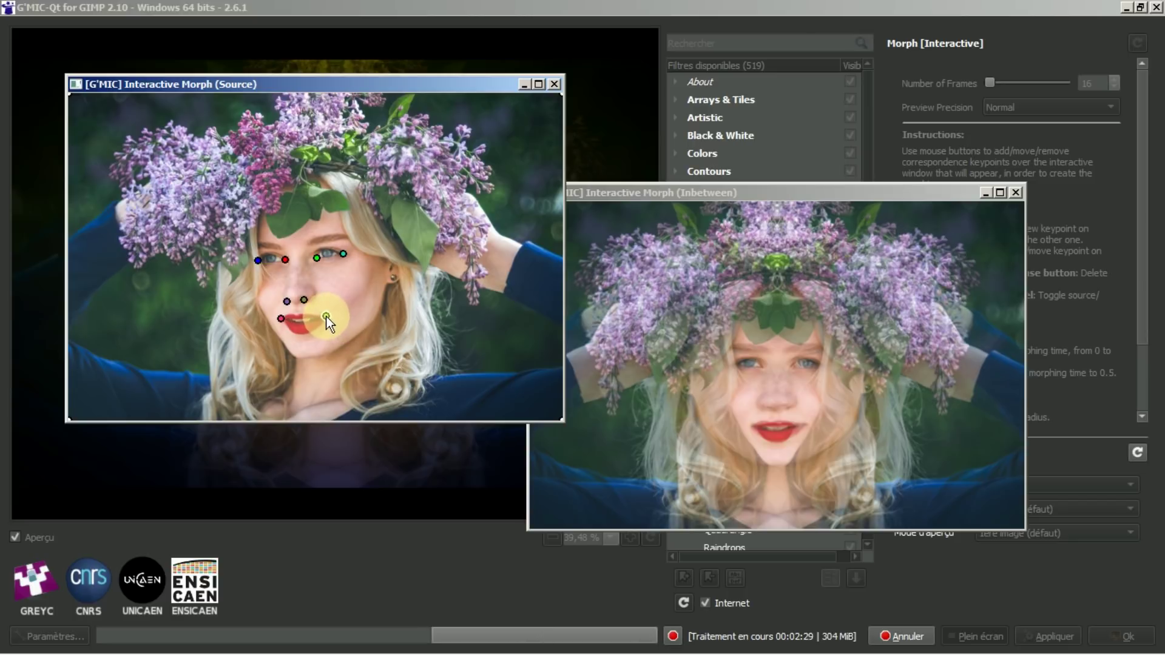
scroll(389, 313, "down", 1)
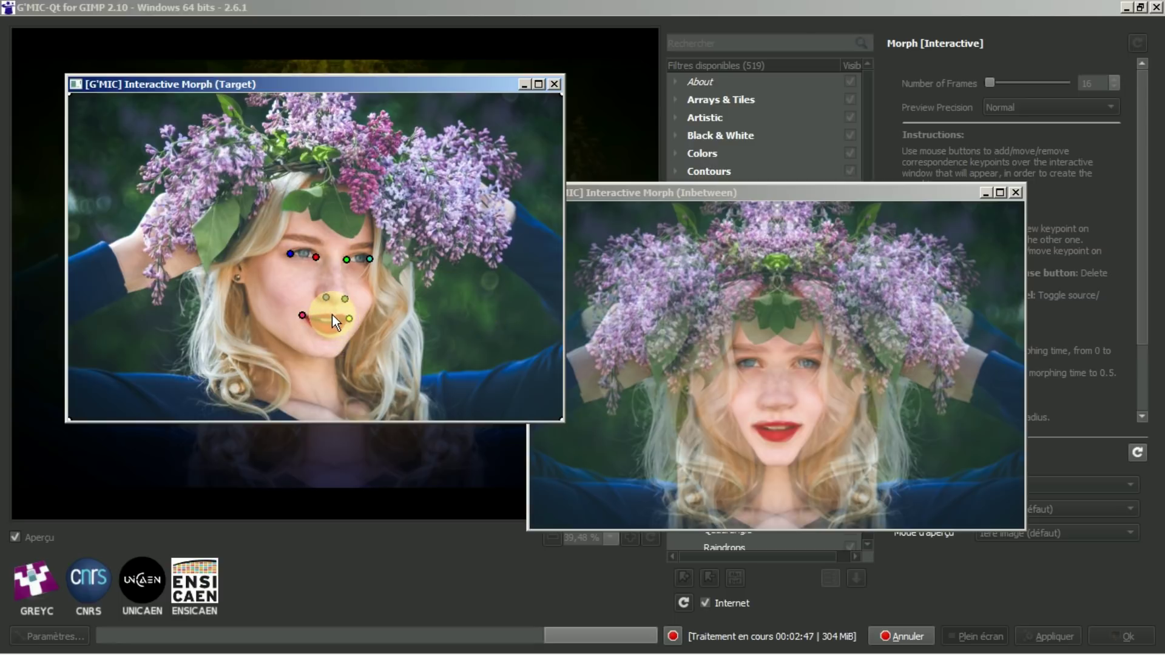
scroll(333, 314, "down", 1)
left_click_drag(308, 316, 301, 315)
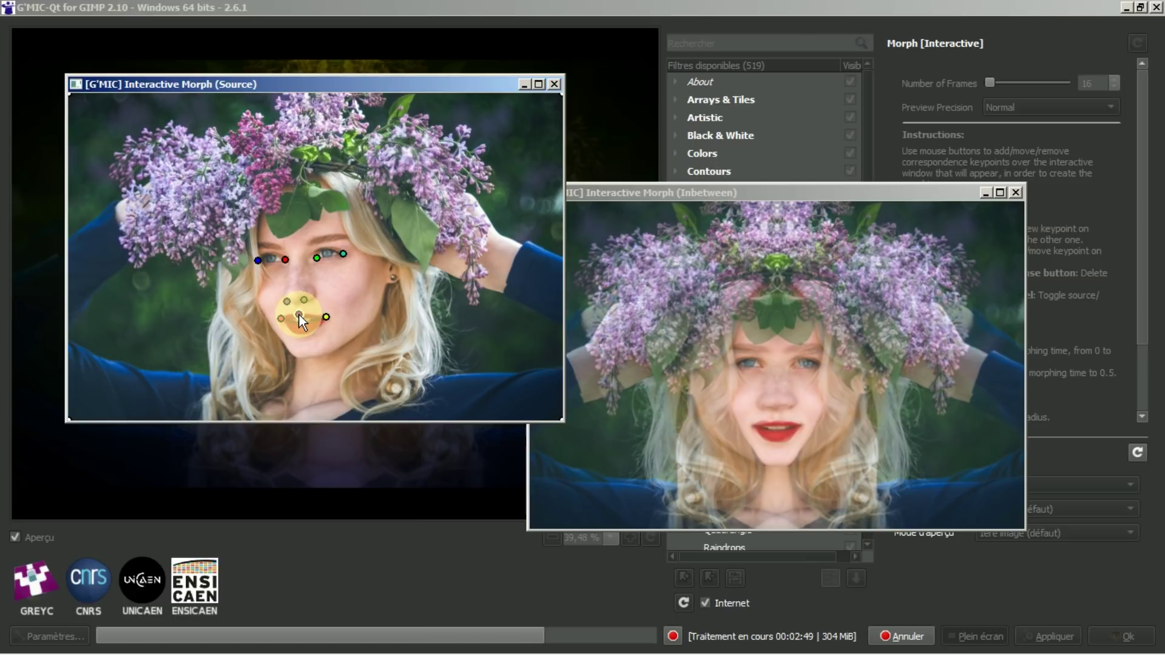
- Add a matching keypoint just below the lips, toggling source and target to verify
scroll(299, 315, "down", 1)
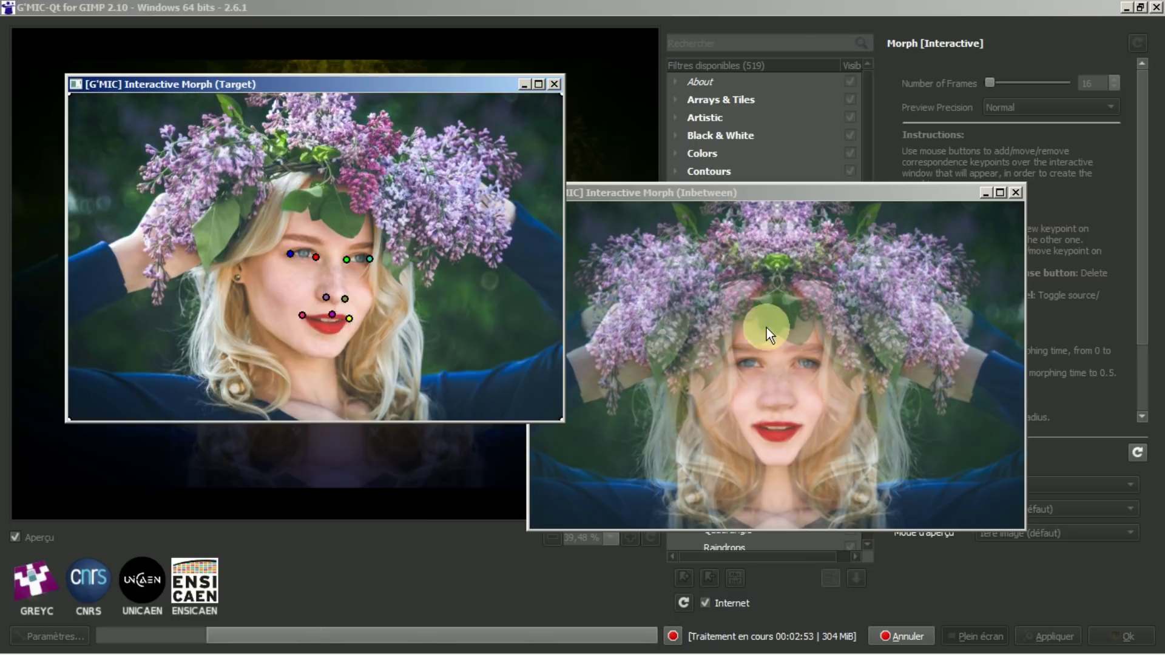
scroll(330, 334, "down", 1)
left_click(316, 335)
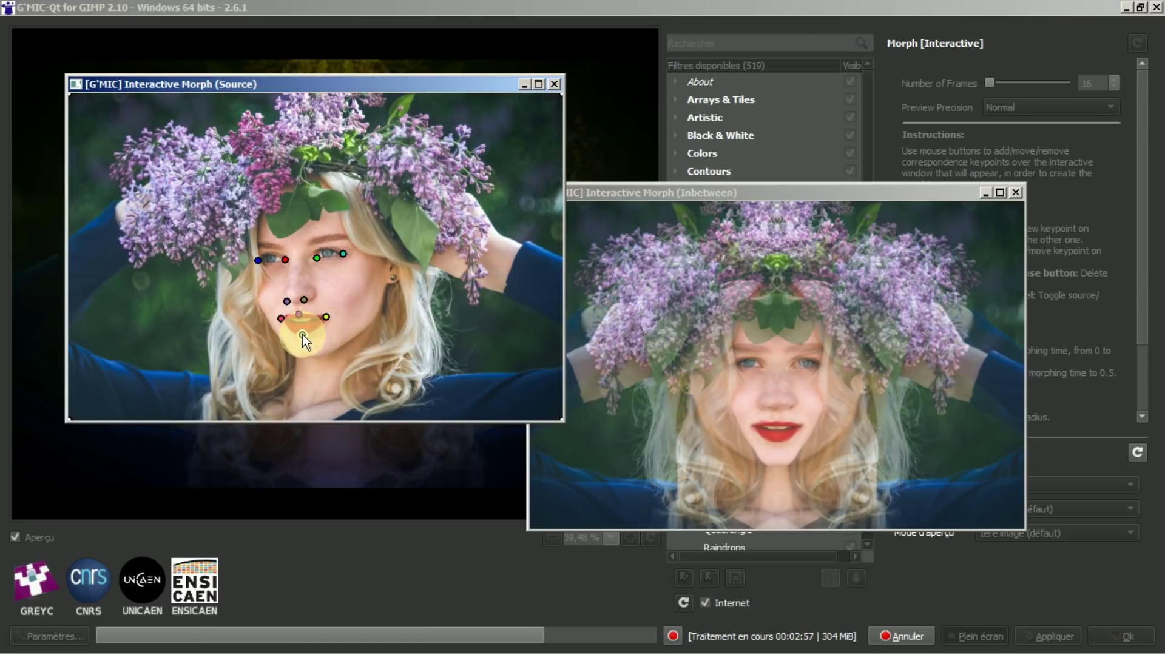
scroll(302, 334, "down", 1)
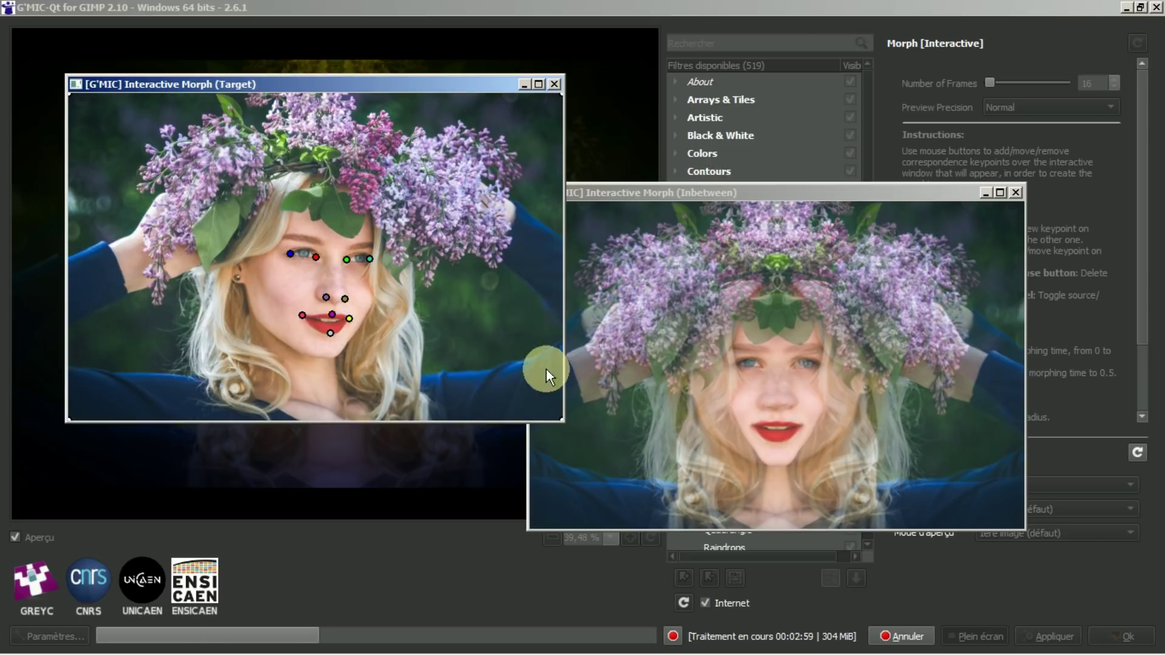
- Add keypoints on the chin, beside the chin, and on the cheek near the jawline
left_click(298, 351)
scroll(297, 351, "down", 1)
scroll(293, 353, "down", 1)
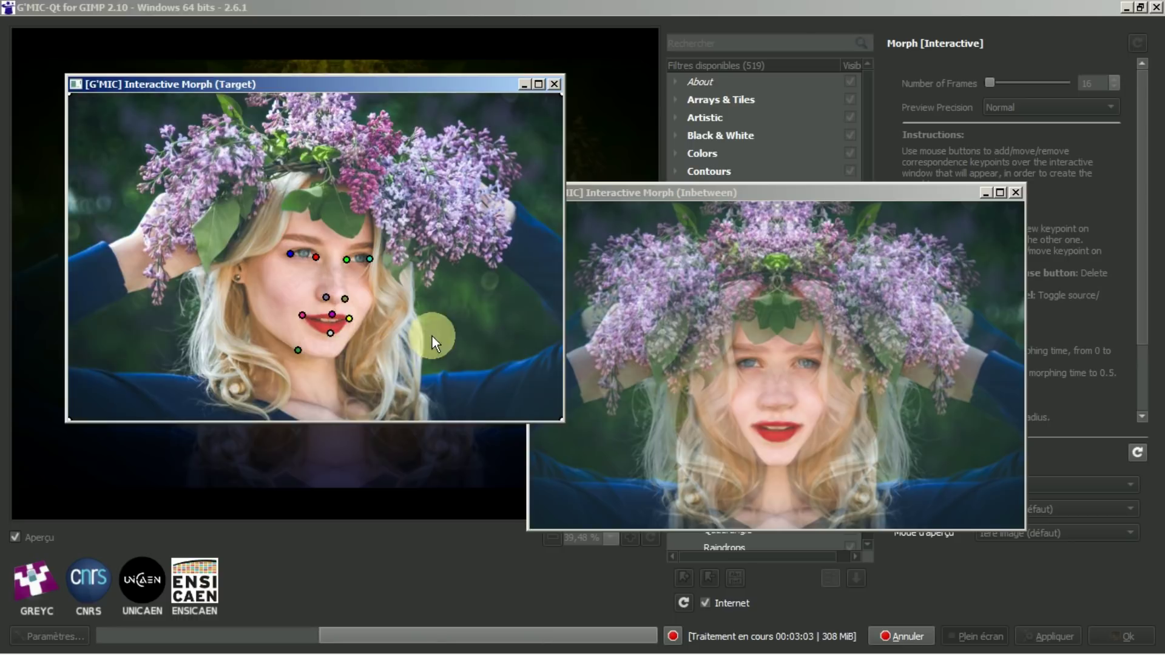
left_click(340, 351)
scroll(339, 352, "down", 1)
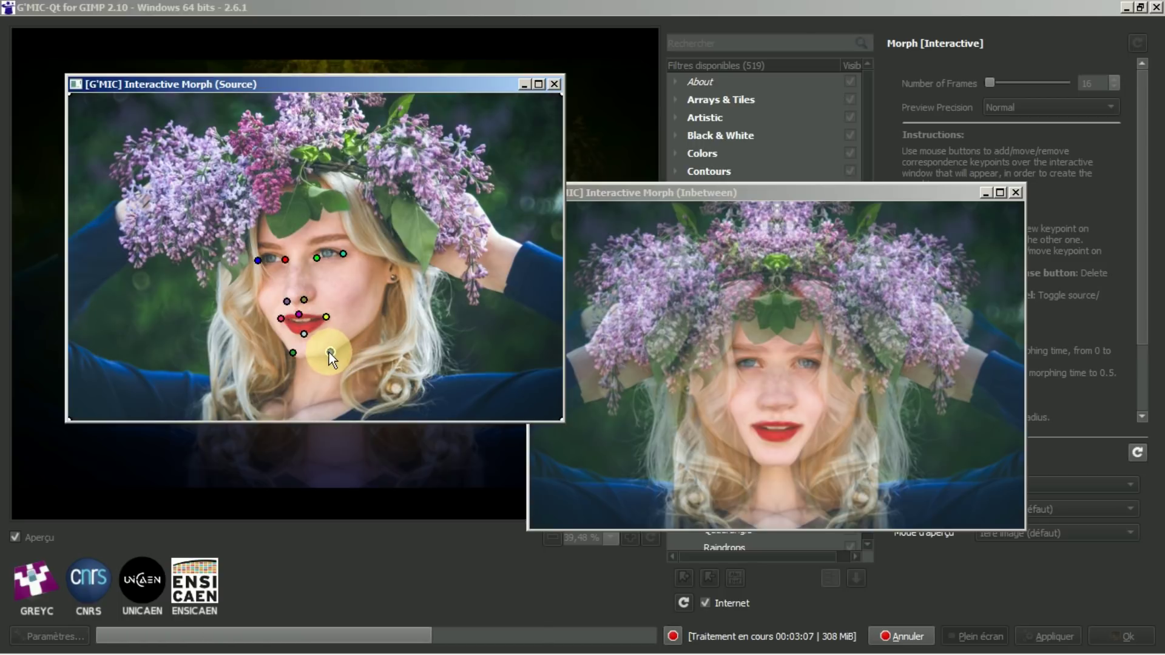
scroll(325, 352, "down", 1)
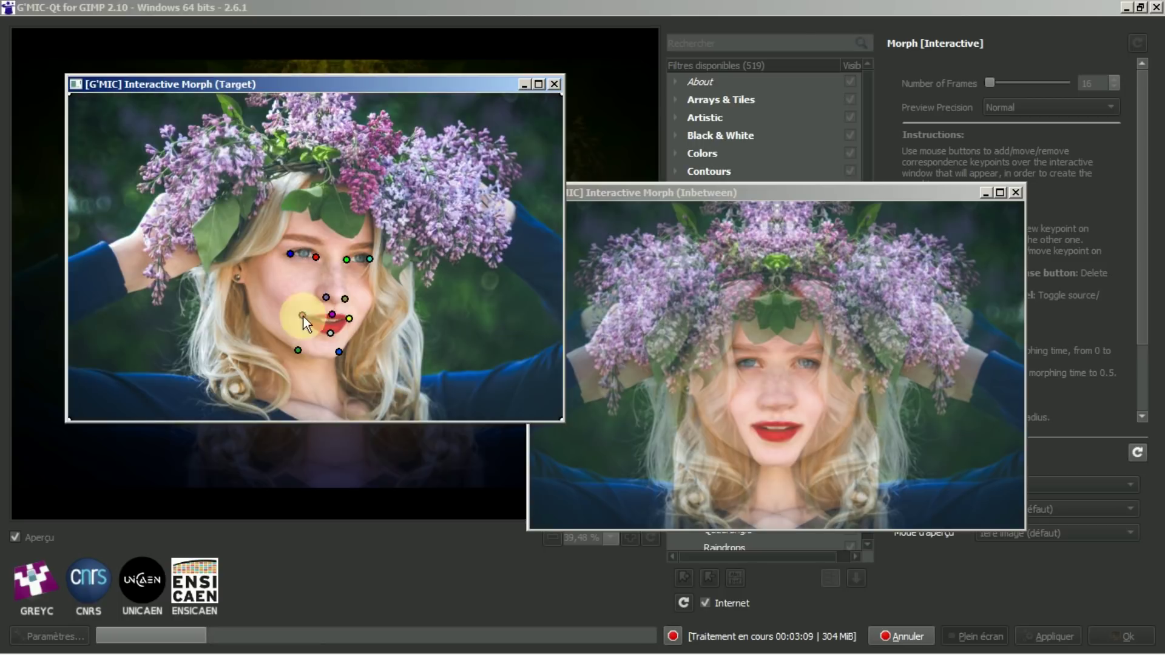
scroll(260, 322, "down", 1)
left_click(260, 321)
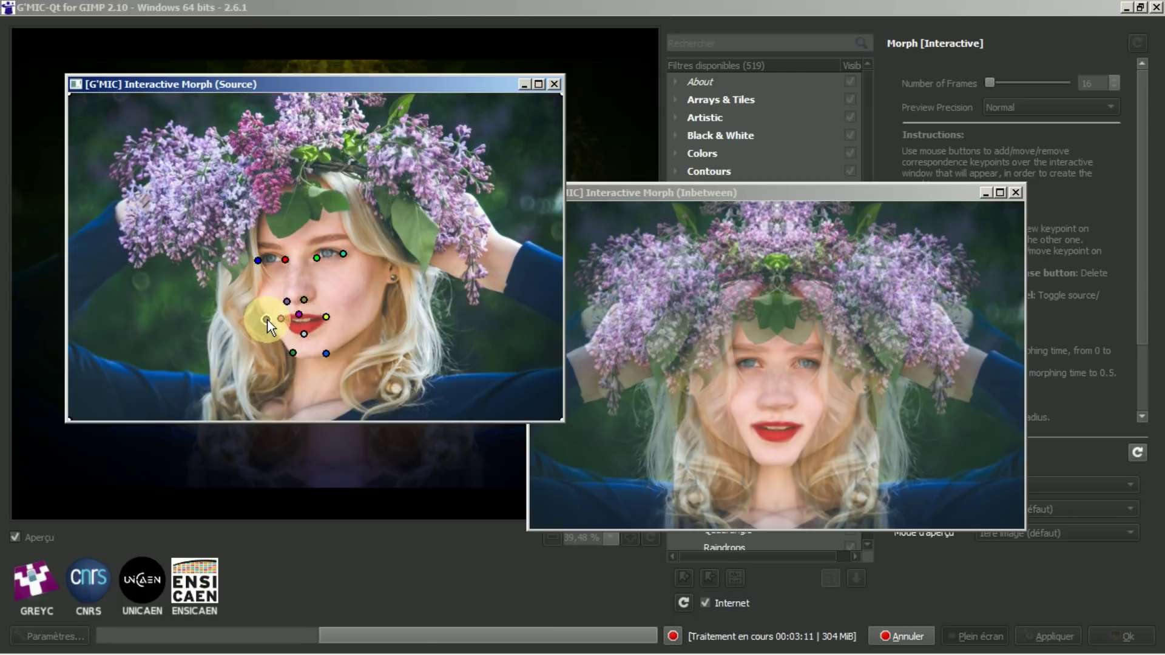
scroll(303, 309, "down", 1)
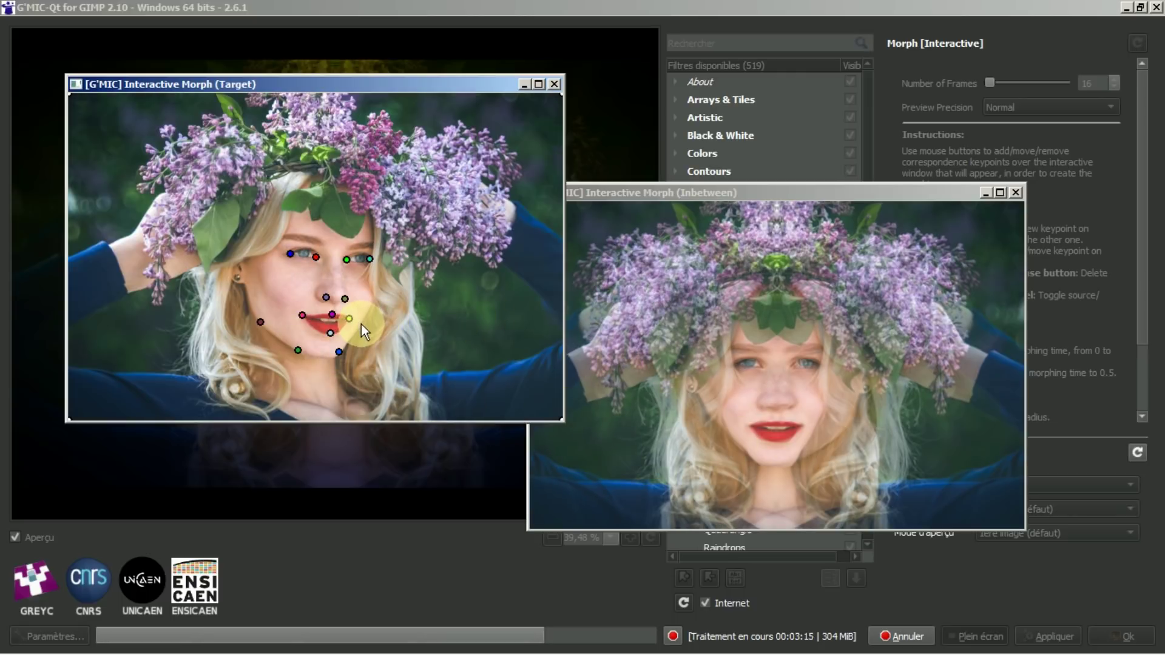
scroll(361, 324, "down", 1)
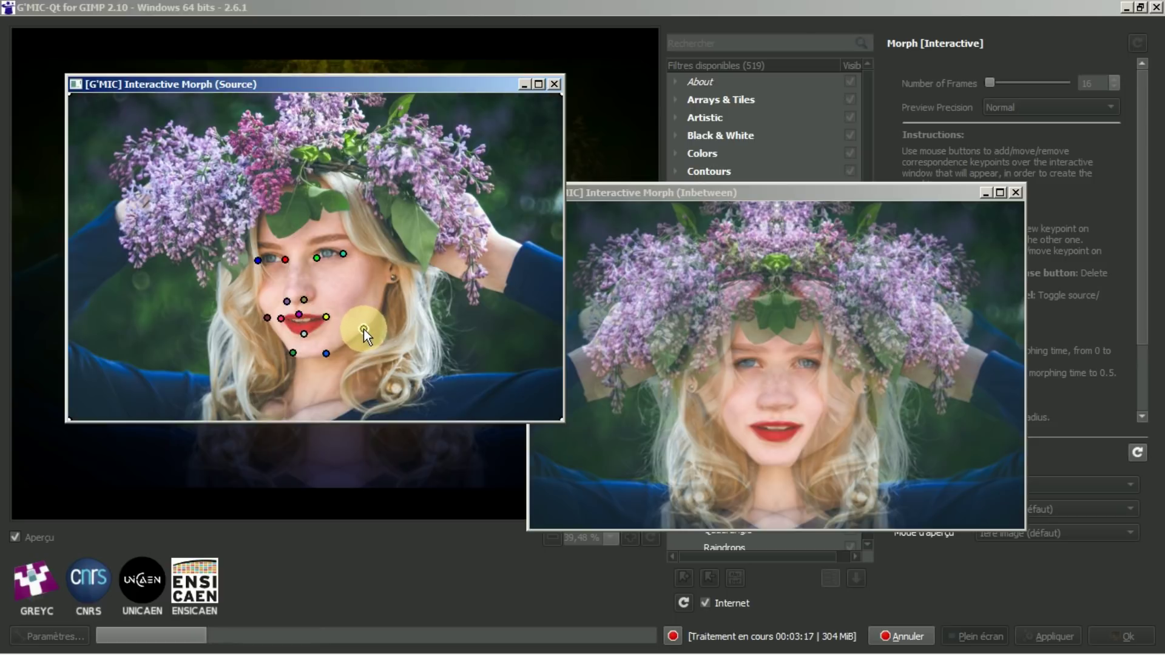
scroll(363, 329, "down", 1)
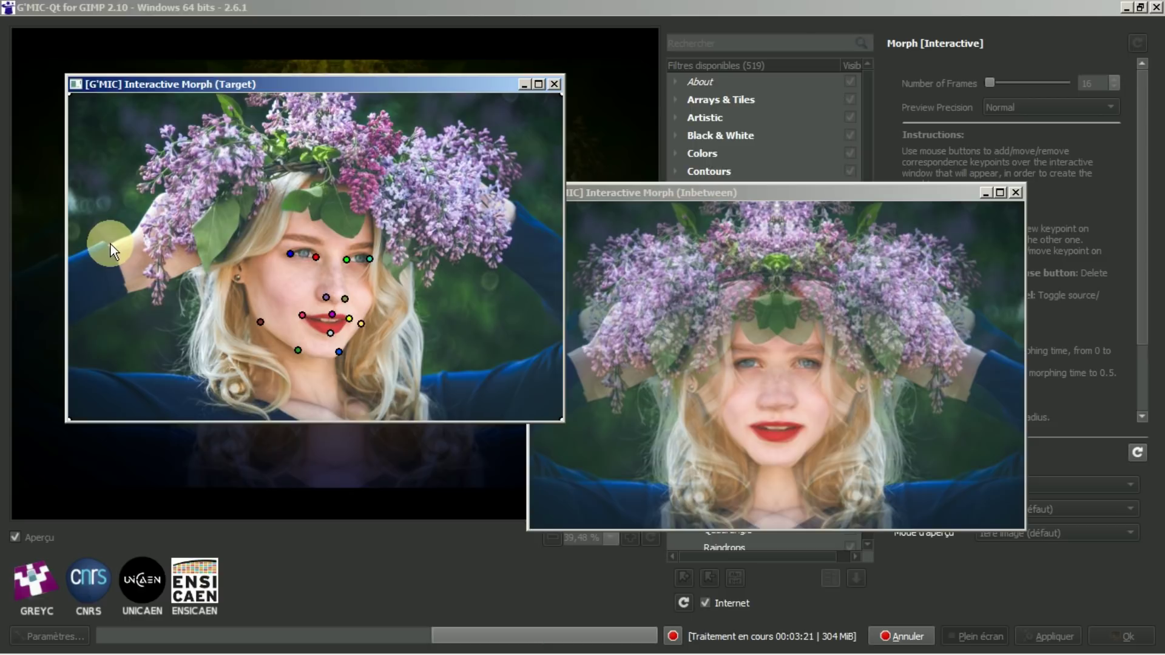
- Add a keypoint on the right forearm and align it in the source image
scroll(109, 245, "down", 1)
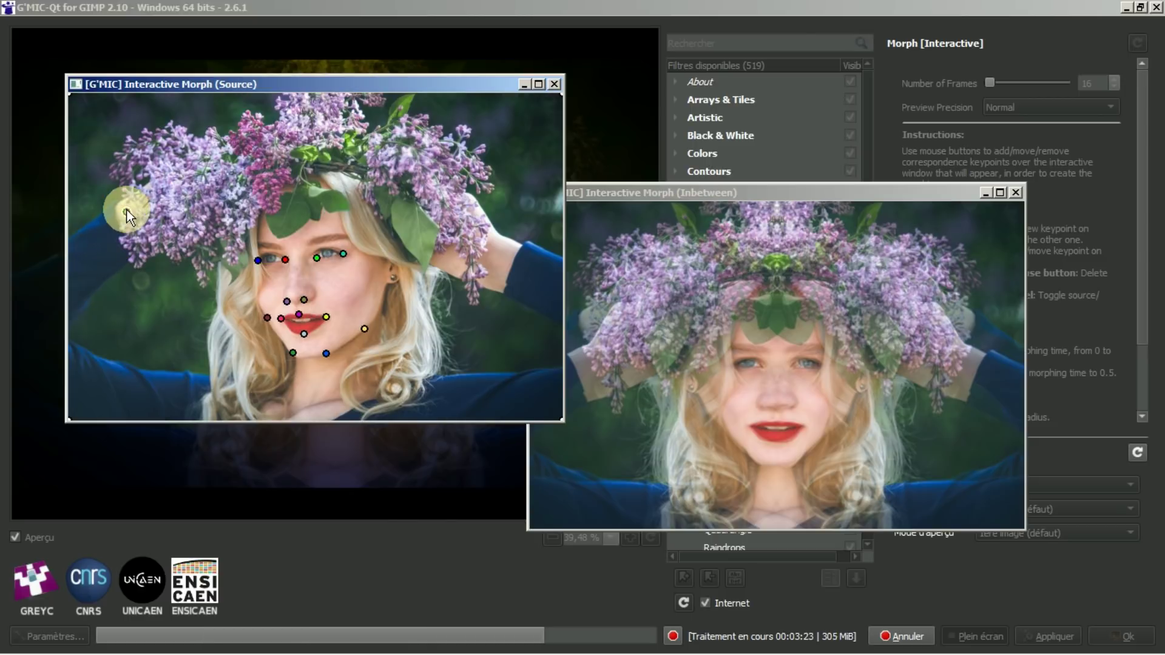
scroll(114, 205, "down", 1)
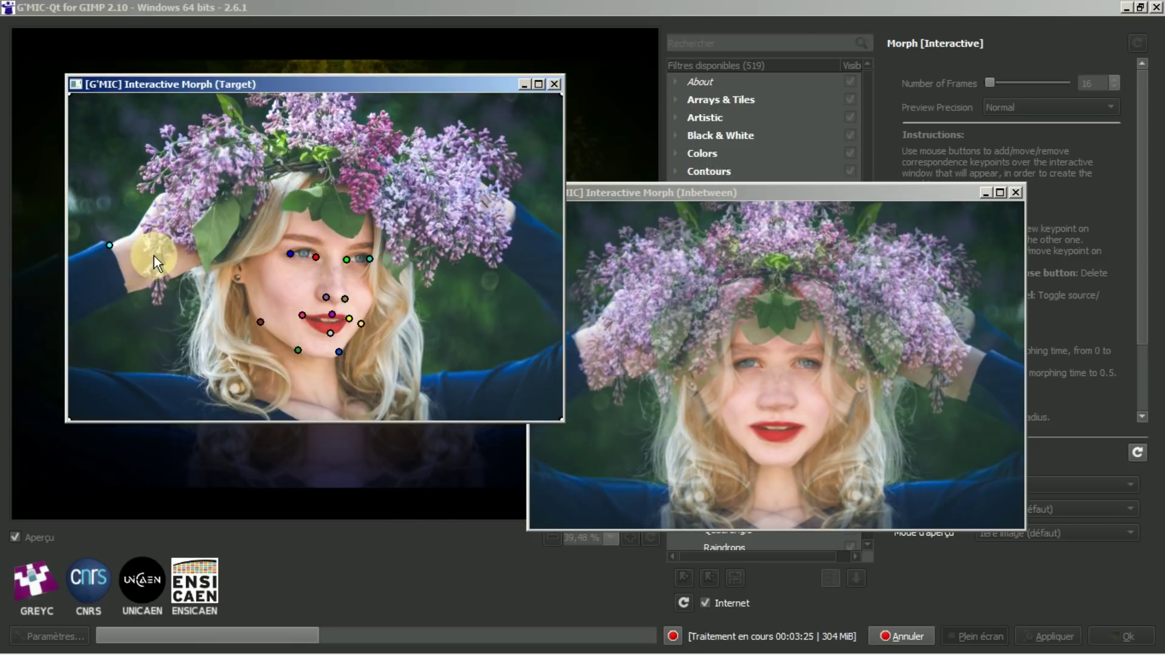
scroll(129, 290, "down", 1)
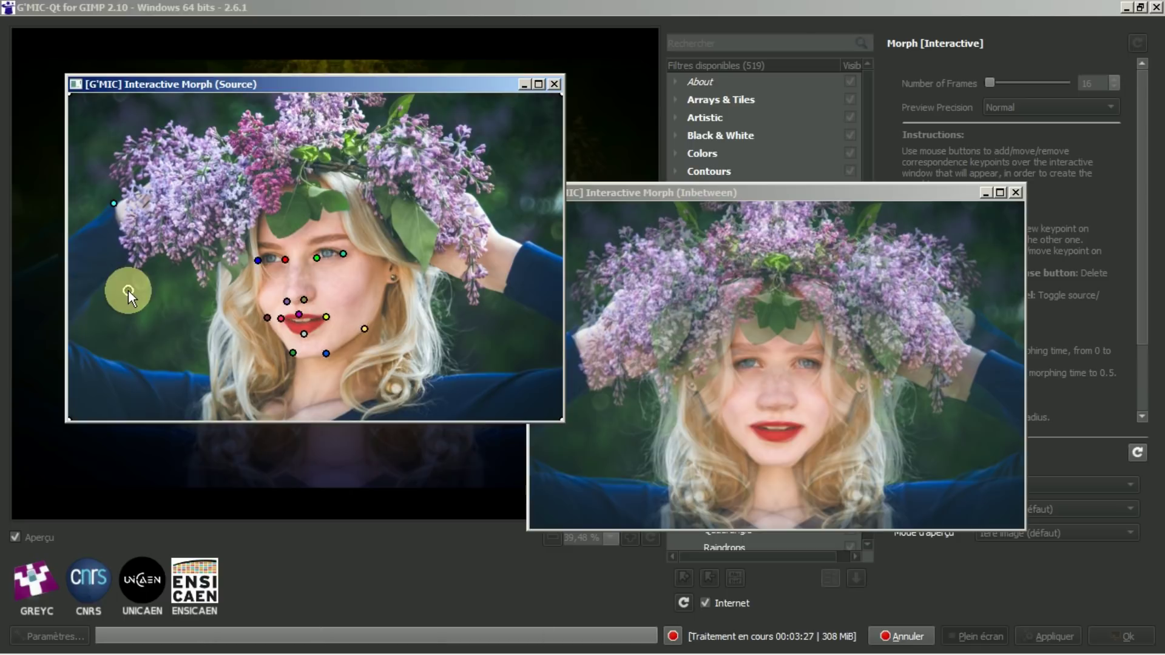
scroll(133, 265, "down", 1)
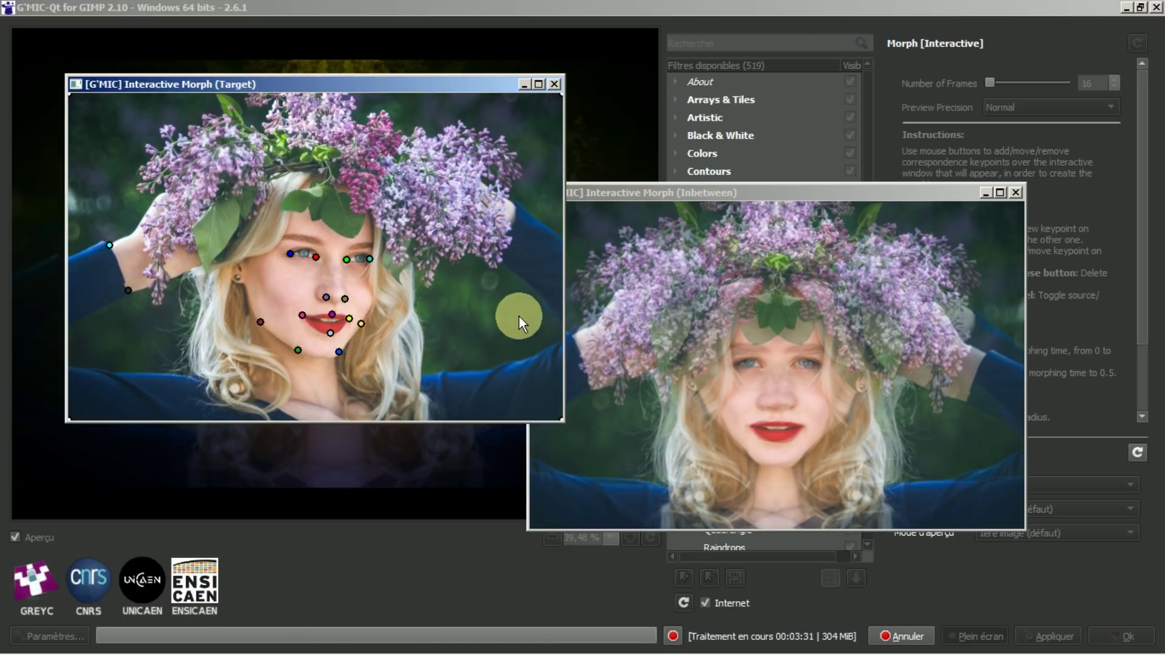
scroll(498, 257, "down", 1)
left_click(497, 255)
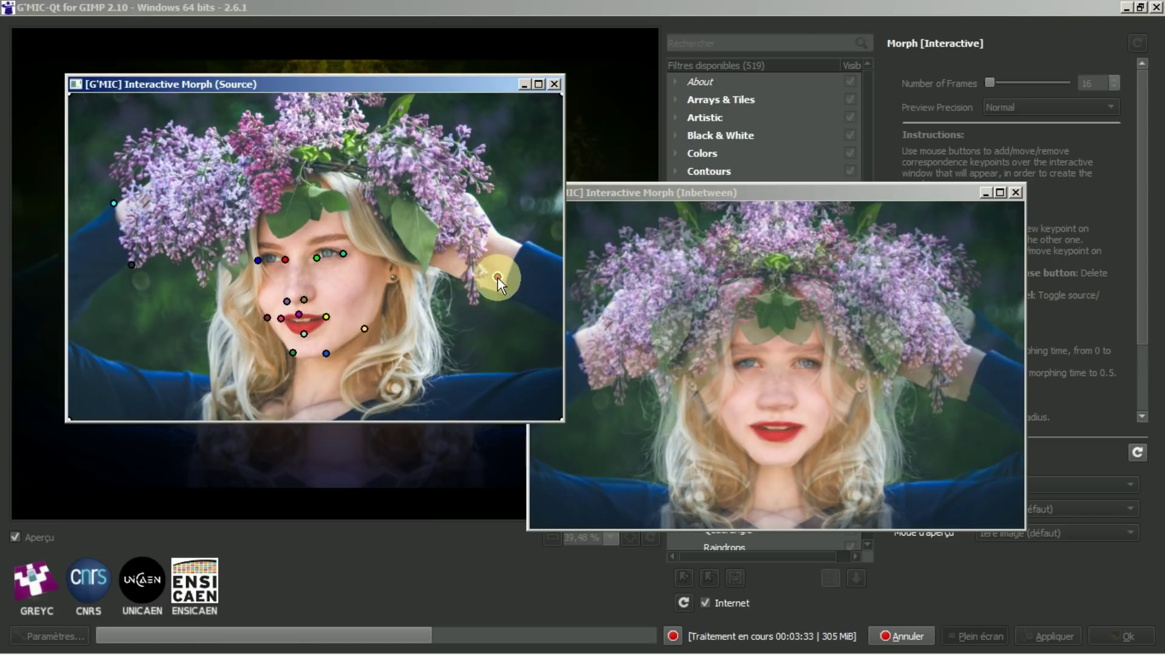
left_click_drag(498, 278, 502, 290)
- Add a matching keypoint at the right edge of the flower crown
scroll(506, 292, "down", 1)
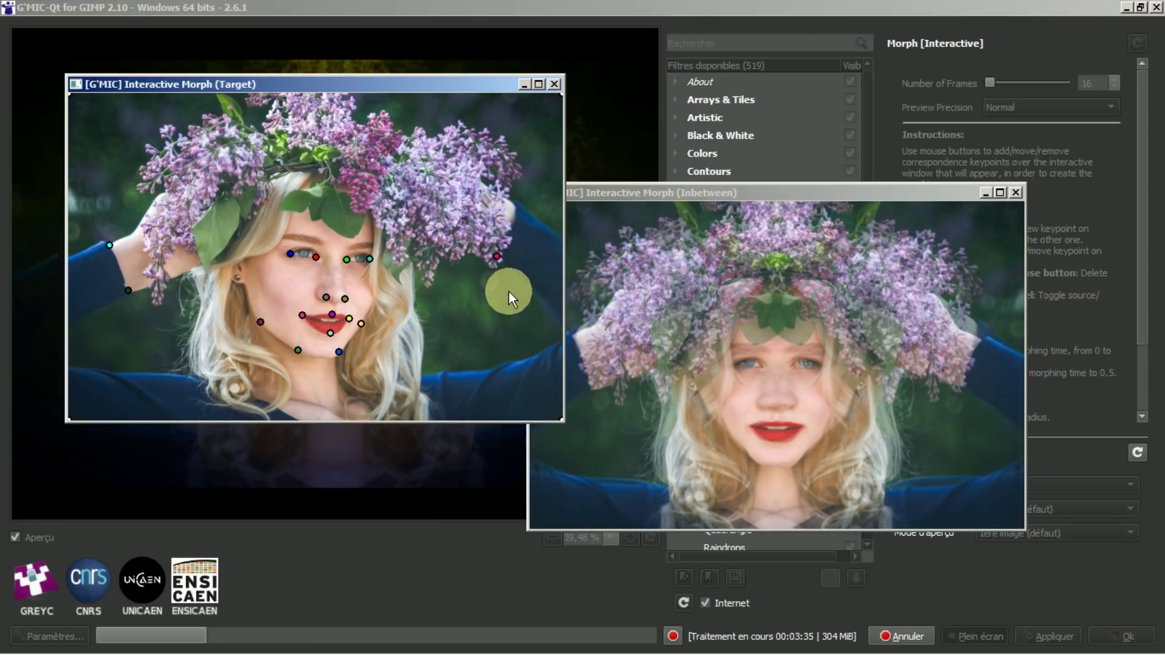
scroll(512, 199, "down", 1)
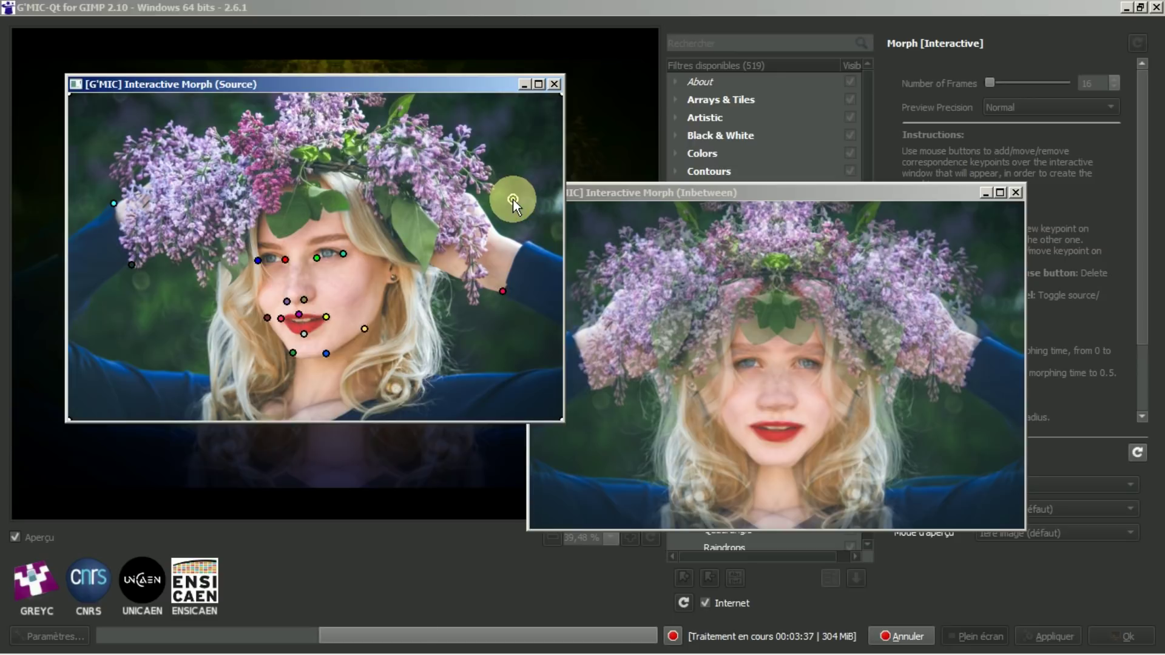
left_click(524, 240)
scroll(529, 240, "down", 1)
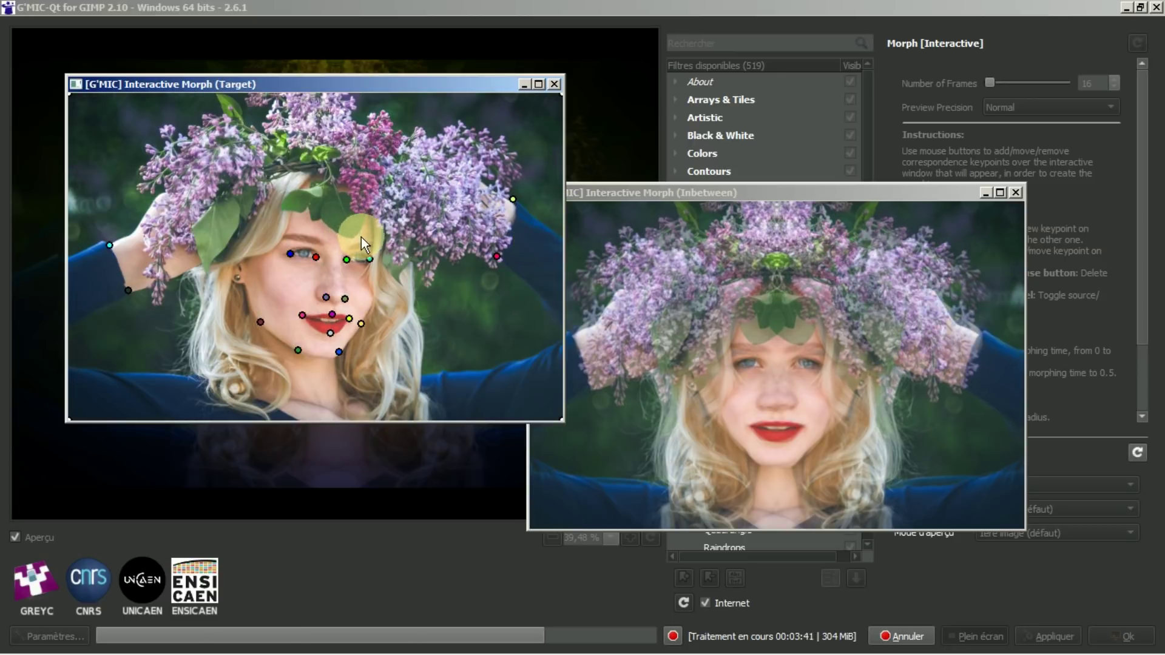
- Align the hairline keypoint in the source and compare it against the target view
scroll(351, 238, "up", 1)
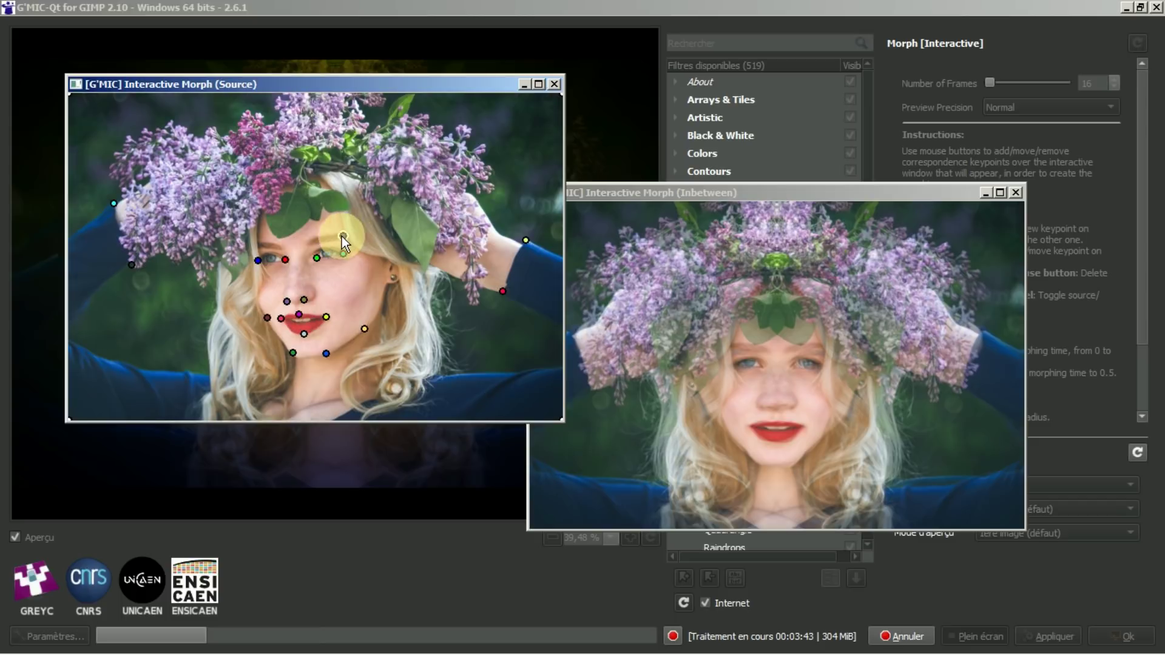
scroll(287, 240, "down", 1)
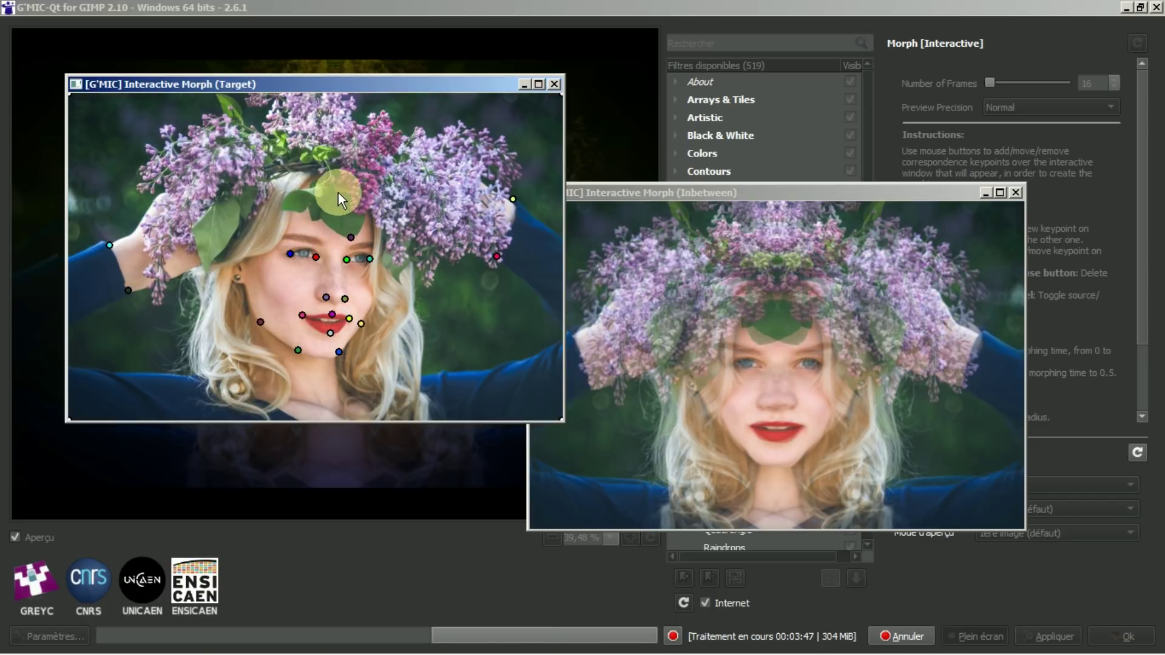
scroll(337, 192, "up", 1)
left_click_drag(339, 192, 333, 190)
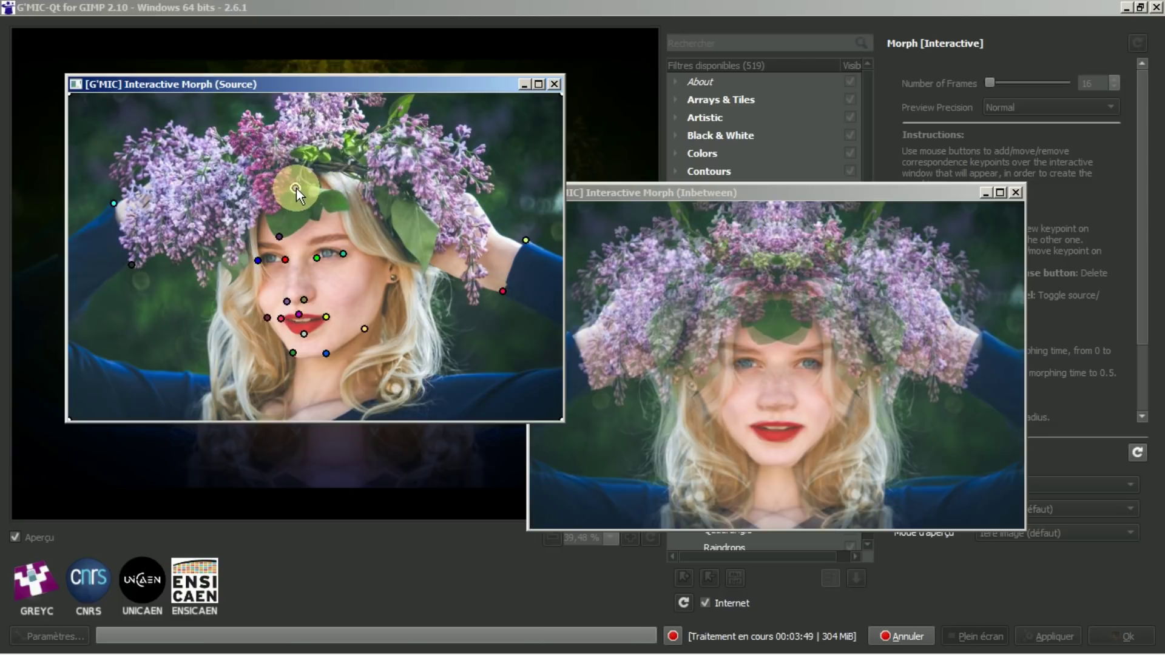
scroll(306, 185, "down", 1)
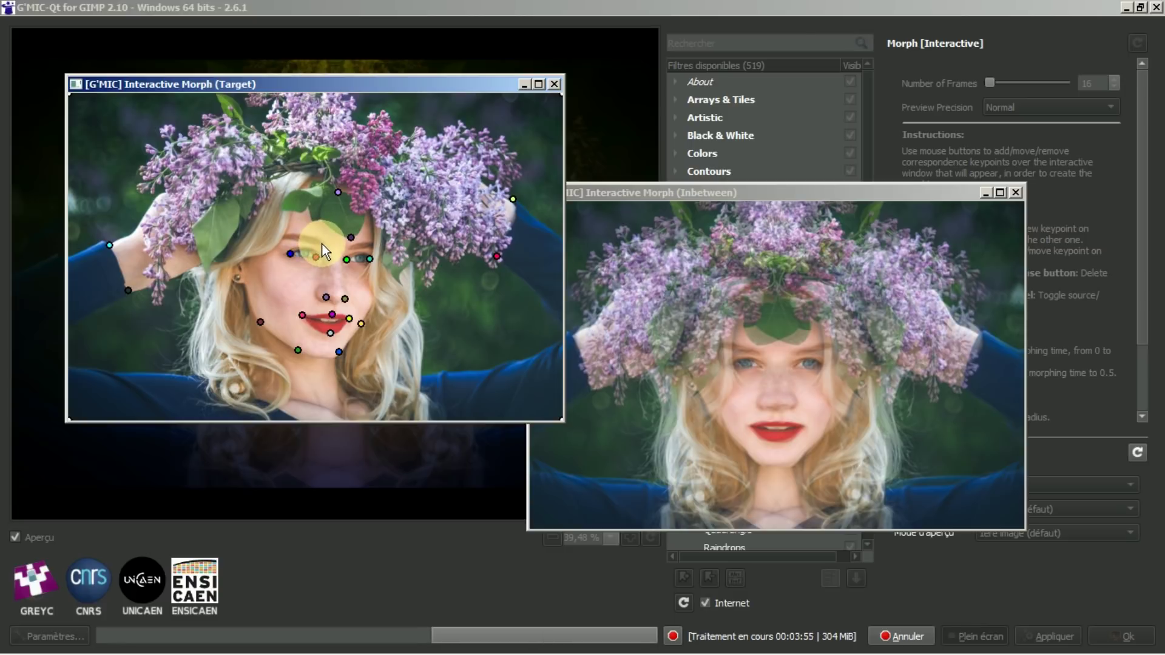
scroll(321, 243, "down", 1)
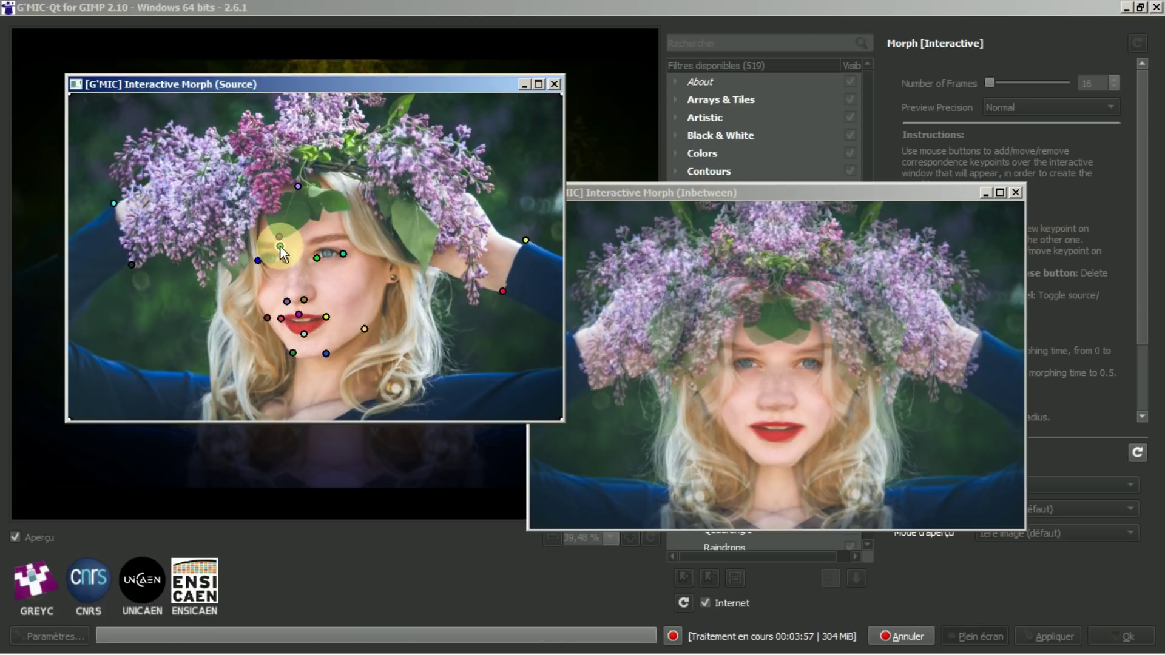
scroll(392, 282, "down", 1)
scroll(348, 247, "down", 1)
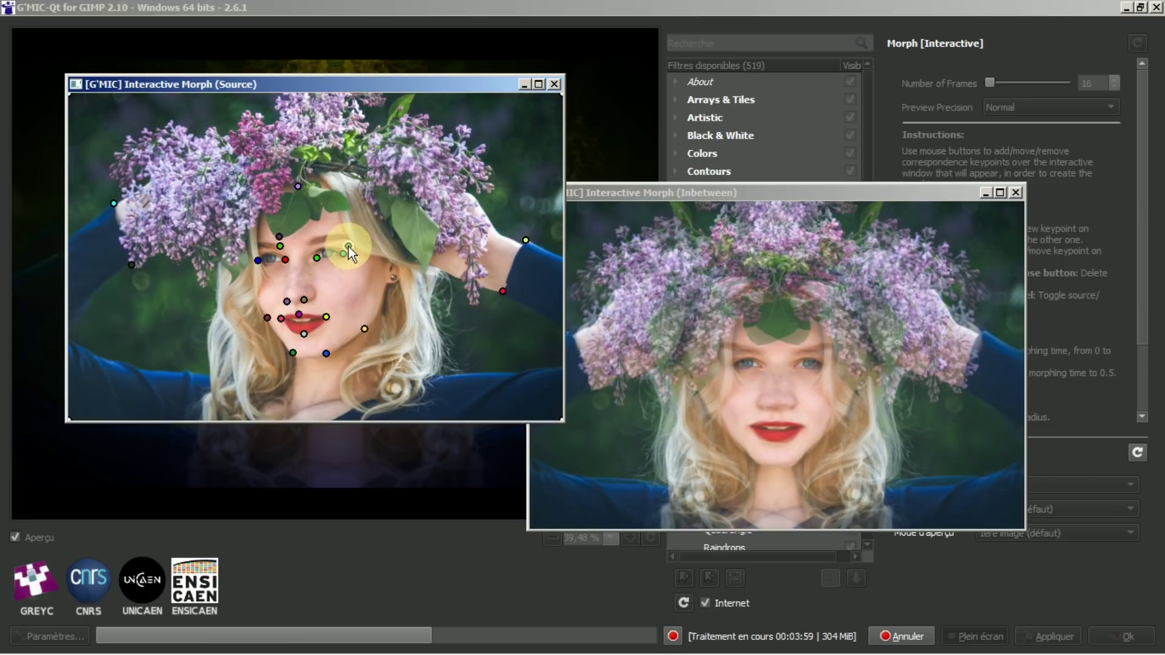
scroll(365, 246, "down", 1)
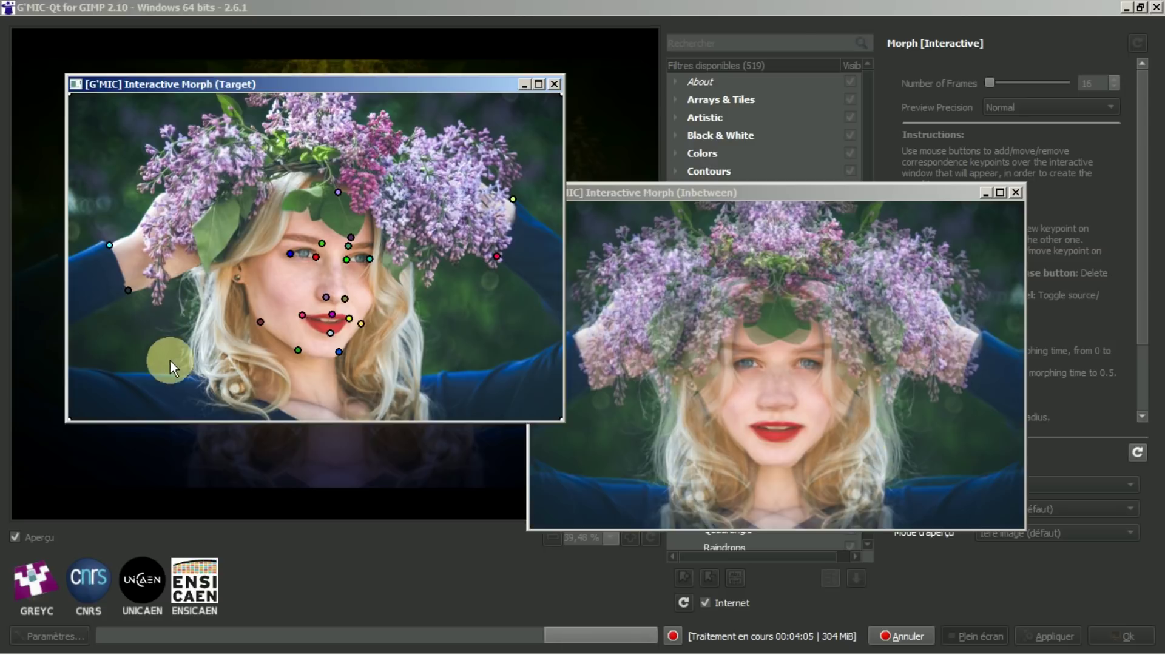
- Add a keypoint on the right shoulder and check it across source and target
scroll(202, 381, "down", 1)
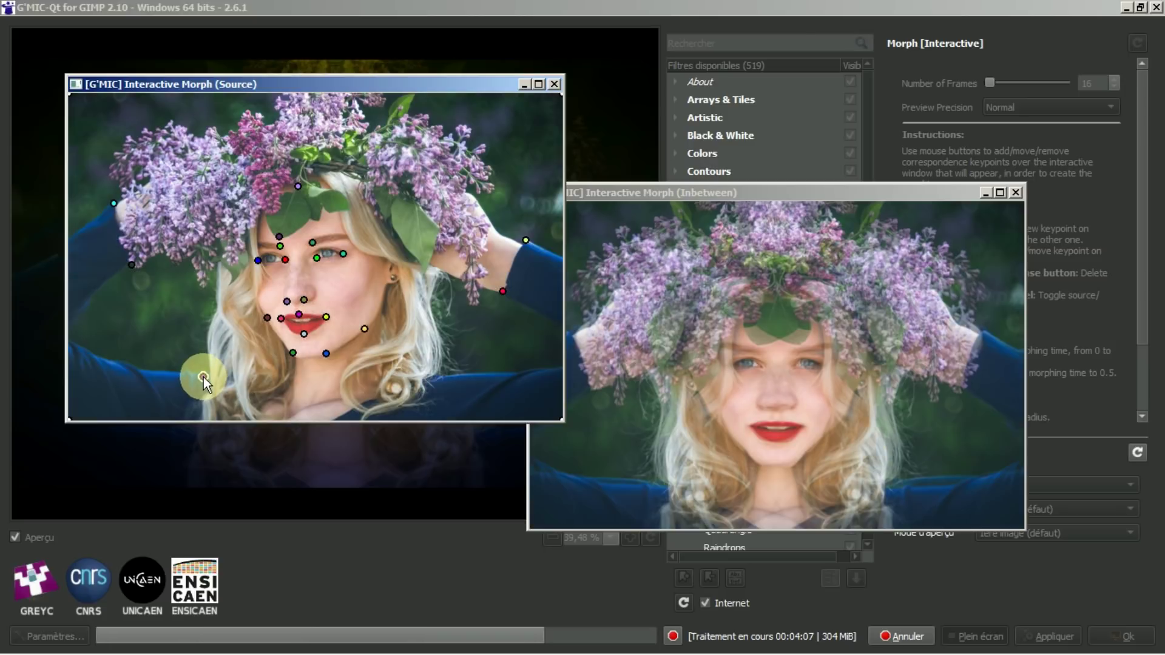
scroll(203, 376, "down", 1)
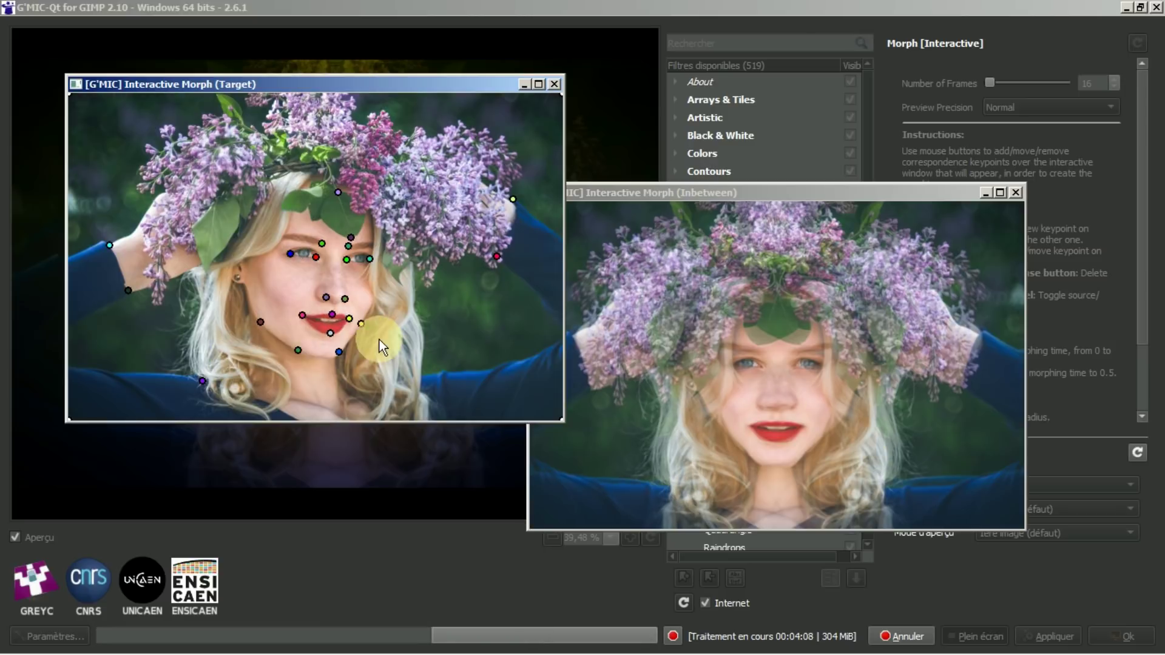
scroll(421, 376, "down", 1)
left_click(421, 376)
scroll(449, 370, "down", 1)
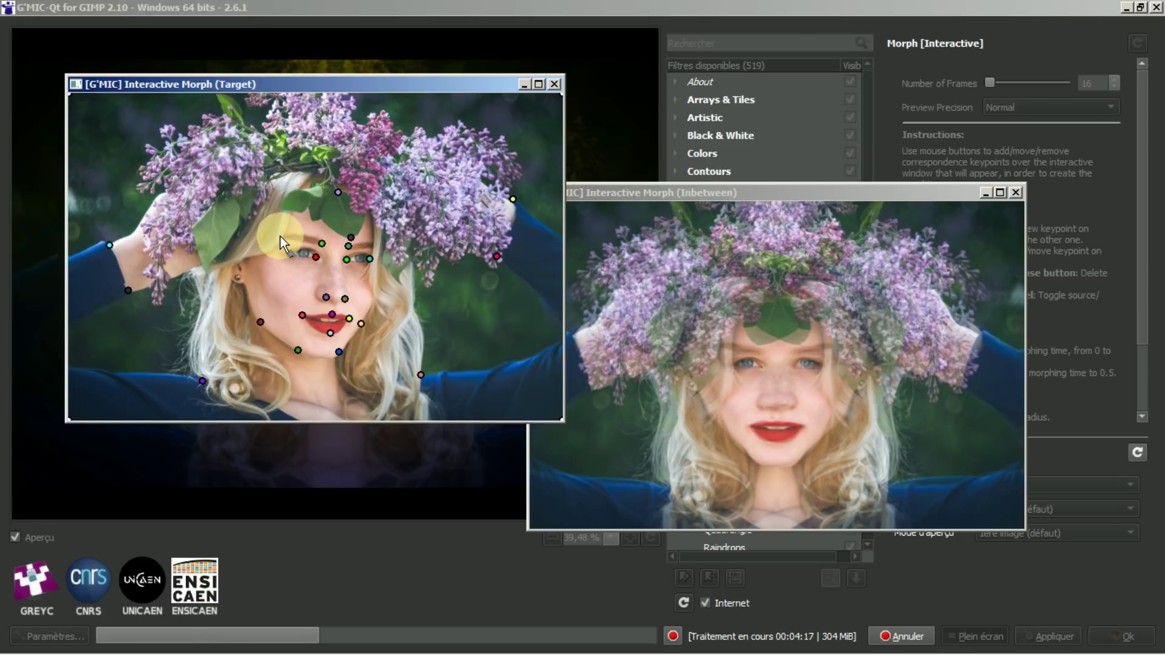
scroll(282, 234, "down", 1)
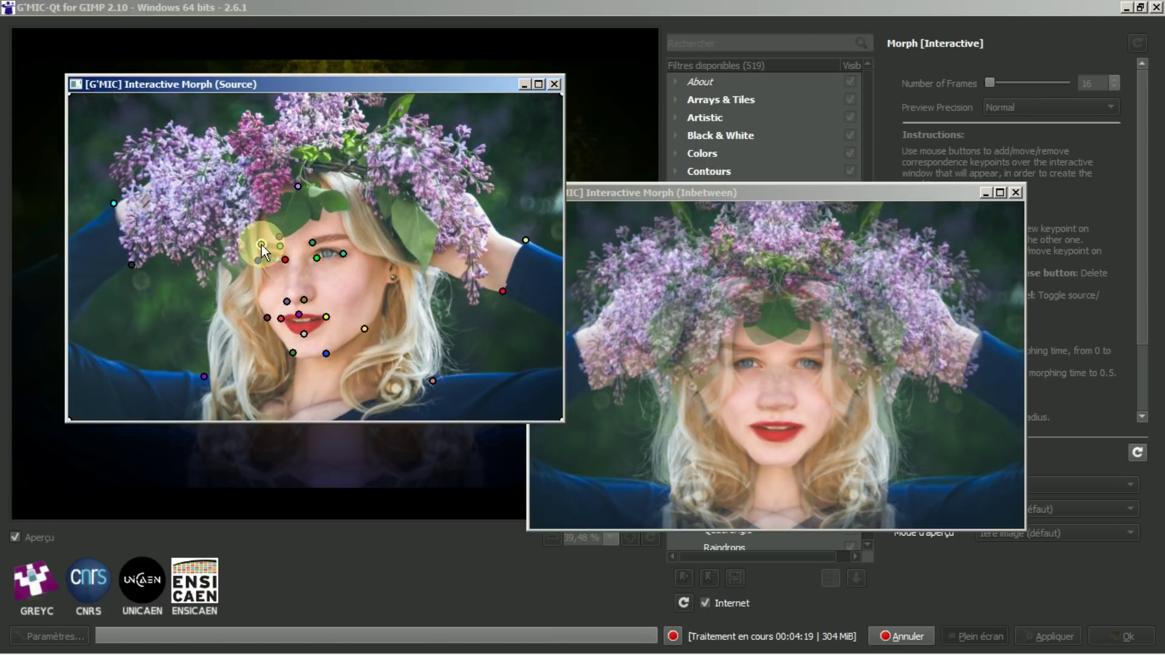
scroll(359, 282, "down", 1)
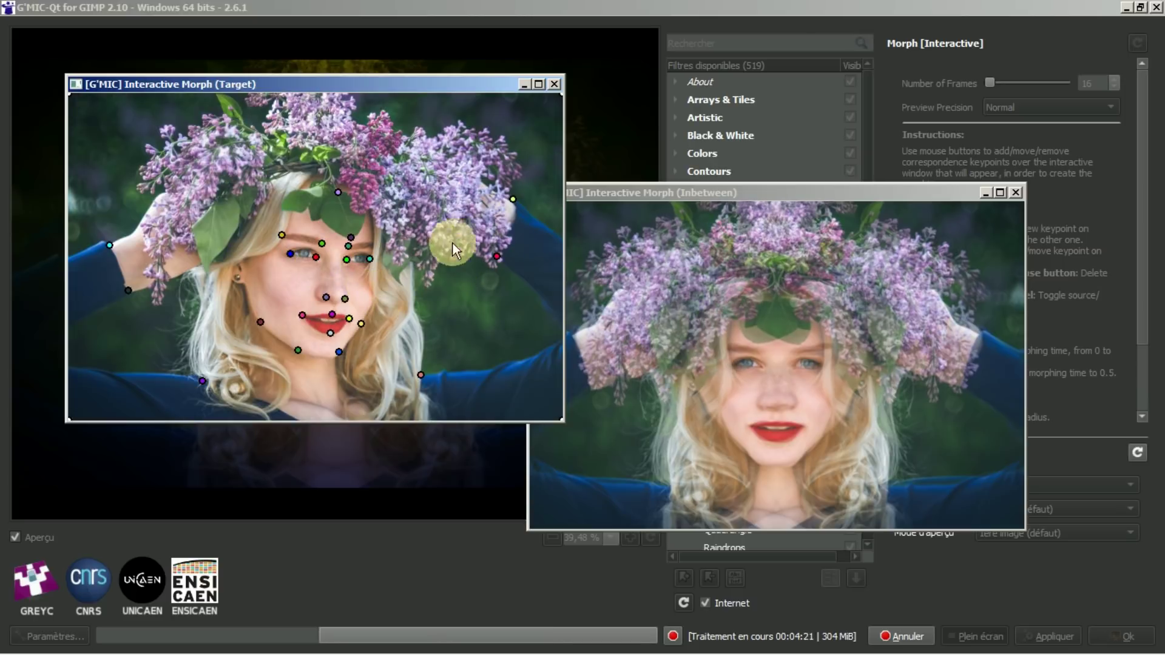
scroll(373, 246, "down", 1)
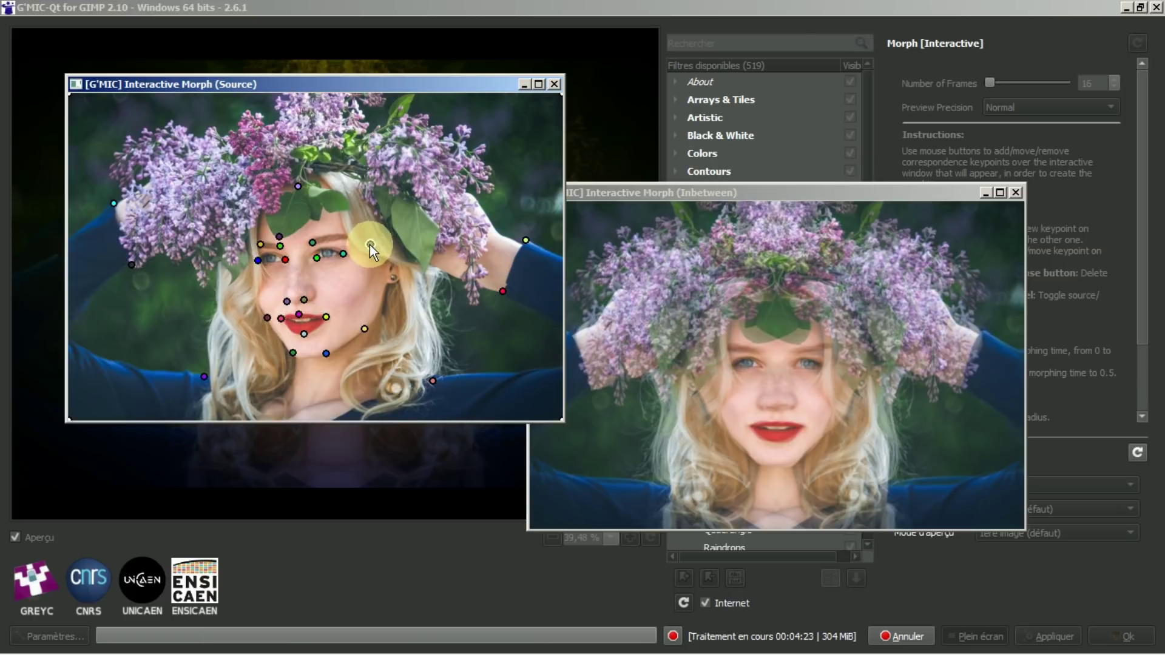
scroll(497, 276, "down", 1)
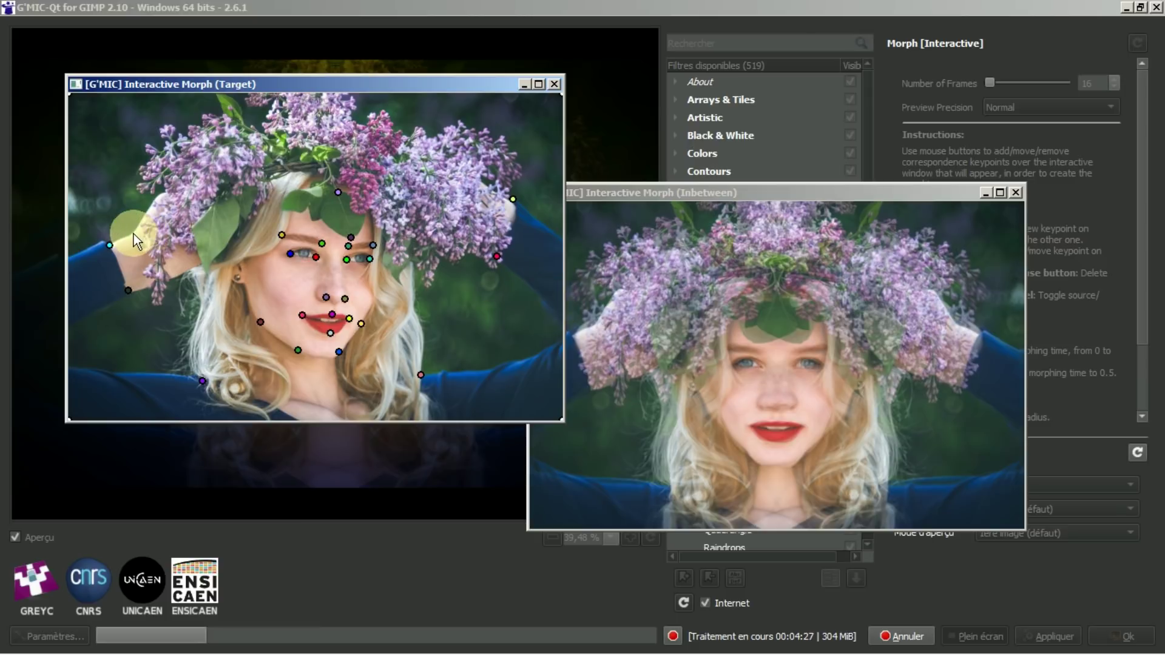
scroll(134, 232, "down", 1)
- Align the left-arm and left-side keypoints to their matching spots in the source
left_click_drag(152, 198, 153, 187)
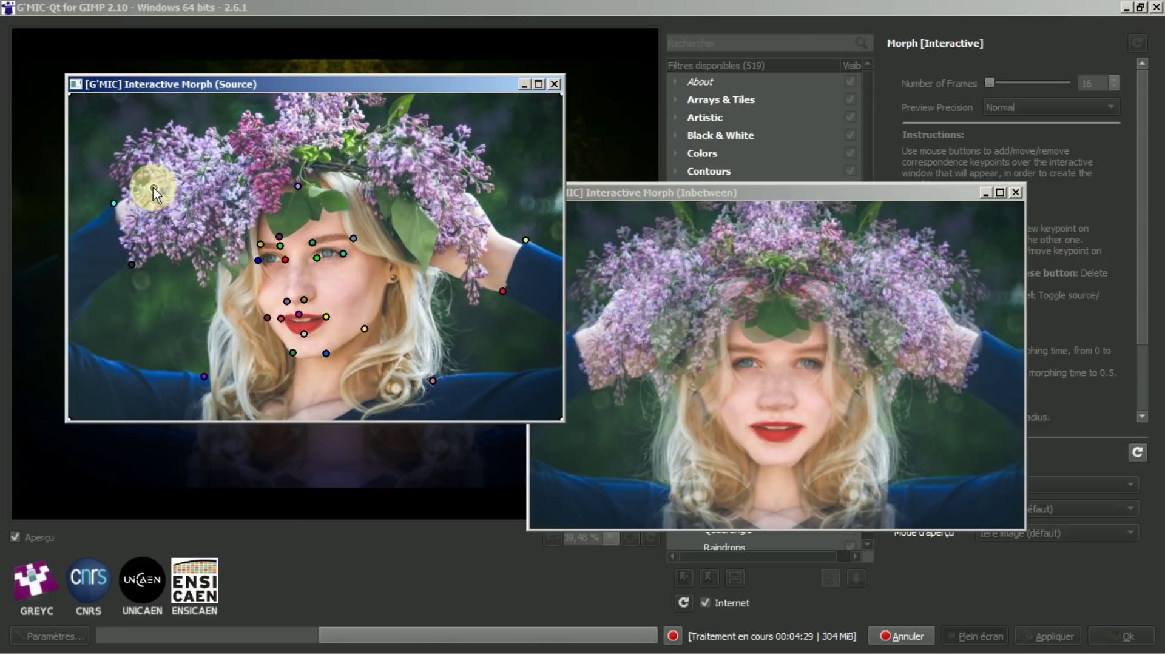
scroll(151, 187, "down", 1)
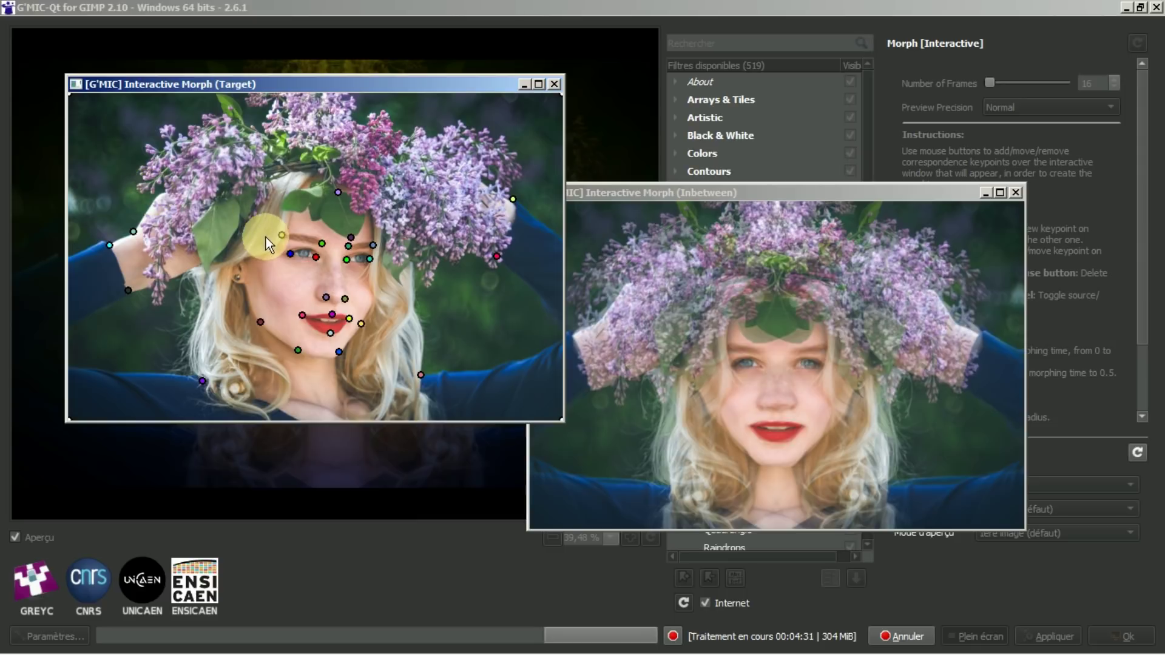
scroll(191, 268, "down", 1)
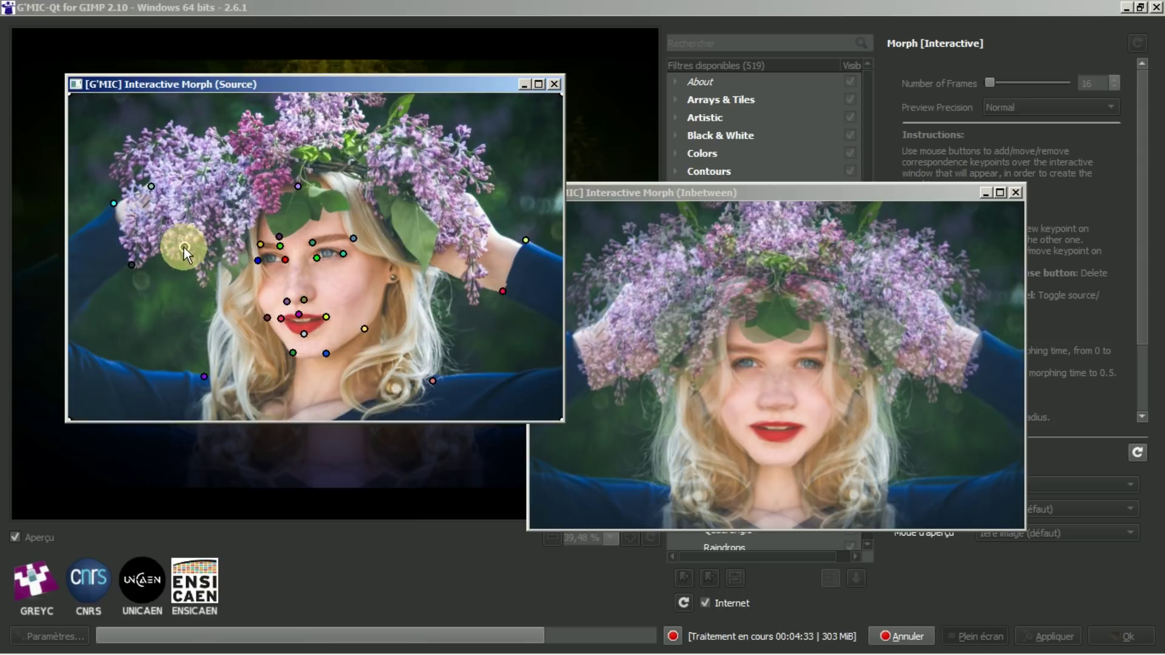
left_click_drag(184, 247, 183, 224)
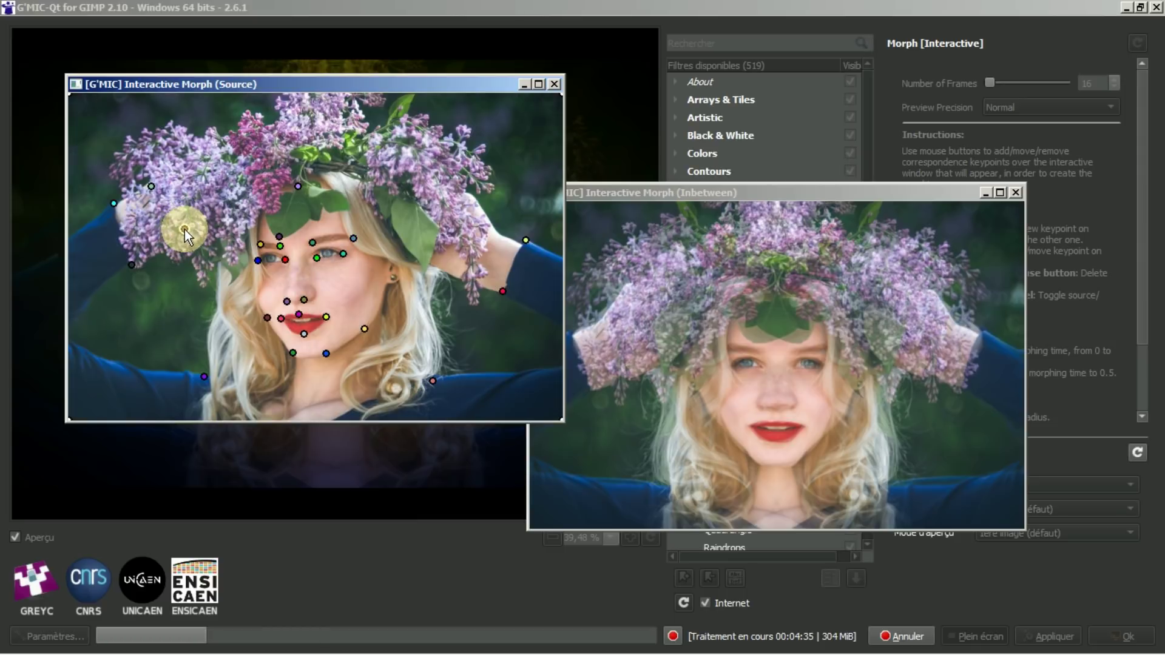
scroll(185, 229, "down", 1)
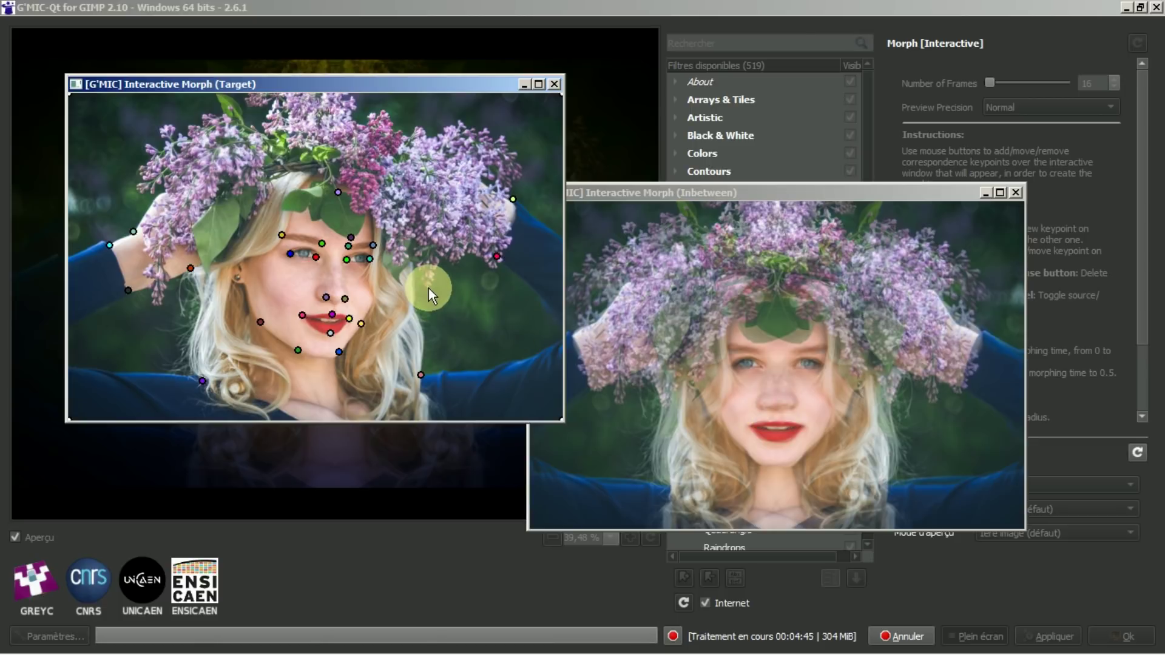
scroll(428, 289, "down", 1)
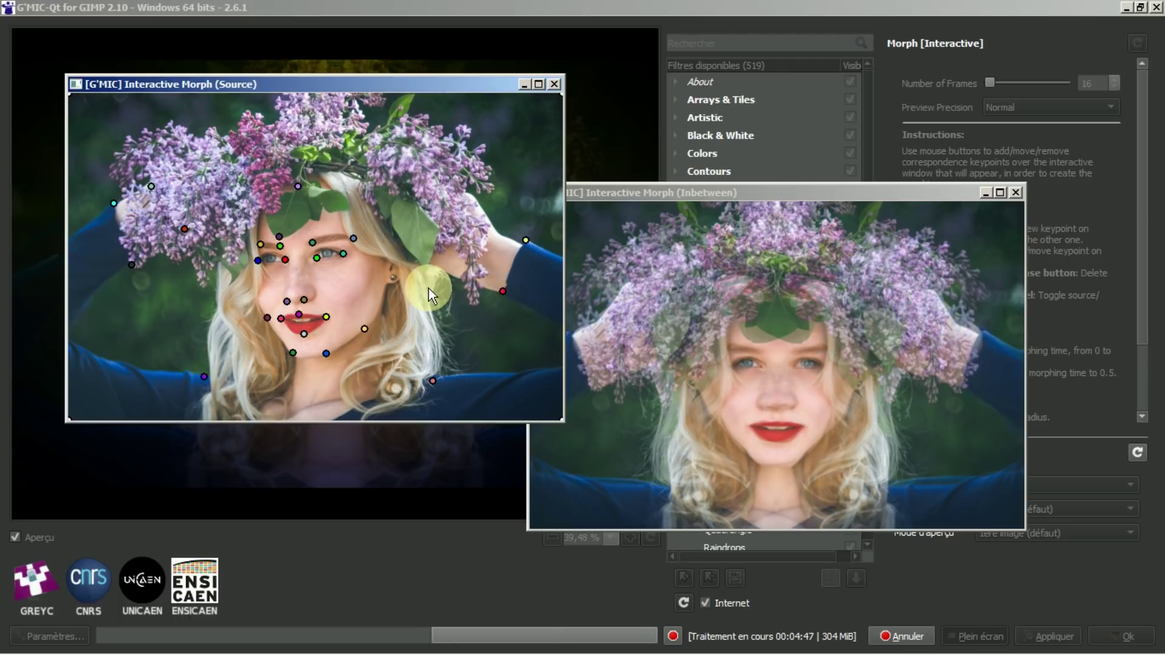
scroll(429, 288, "down", 1)
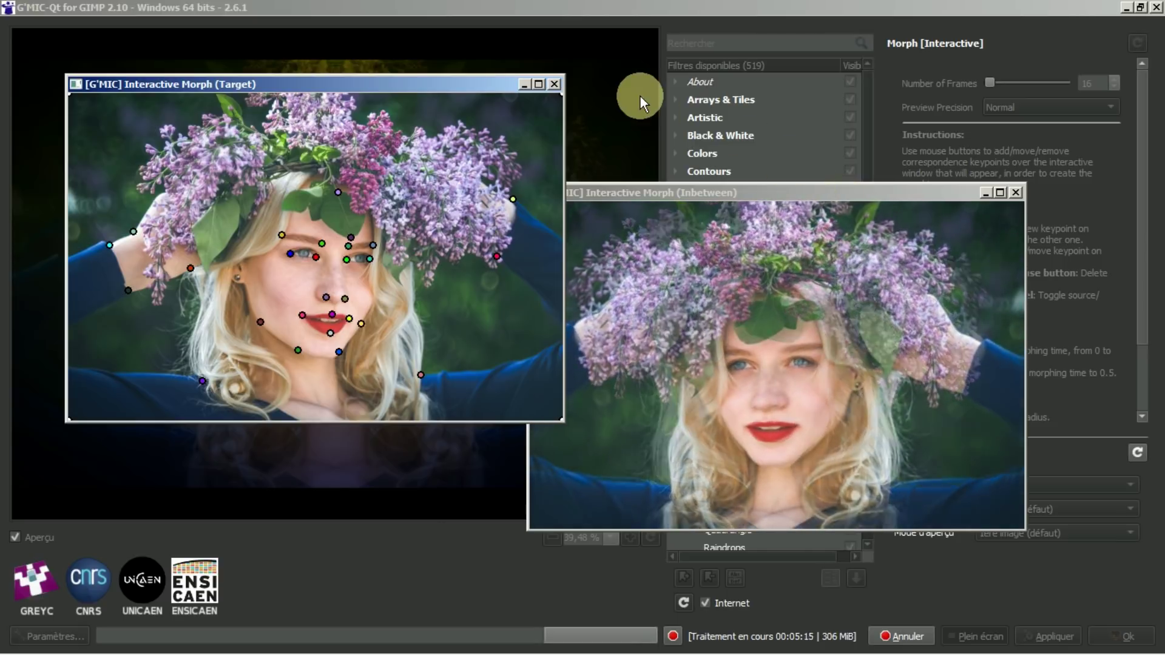
- Close the keypoint window, minimize G'MIC-Qt and compute the morph frames with Space
left_click(553, 83)
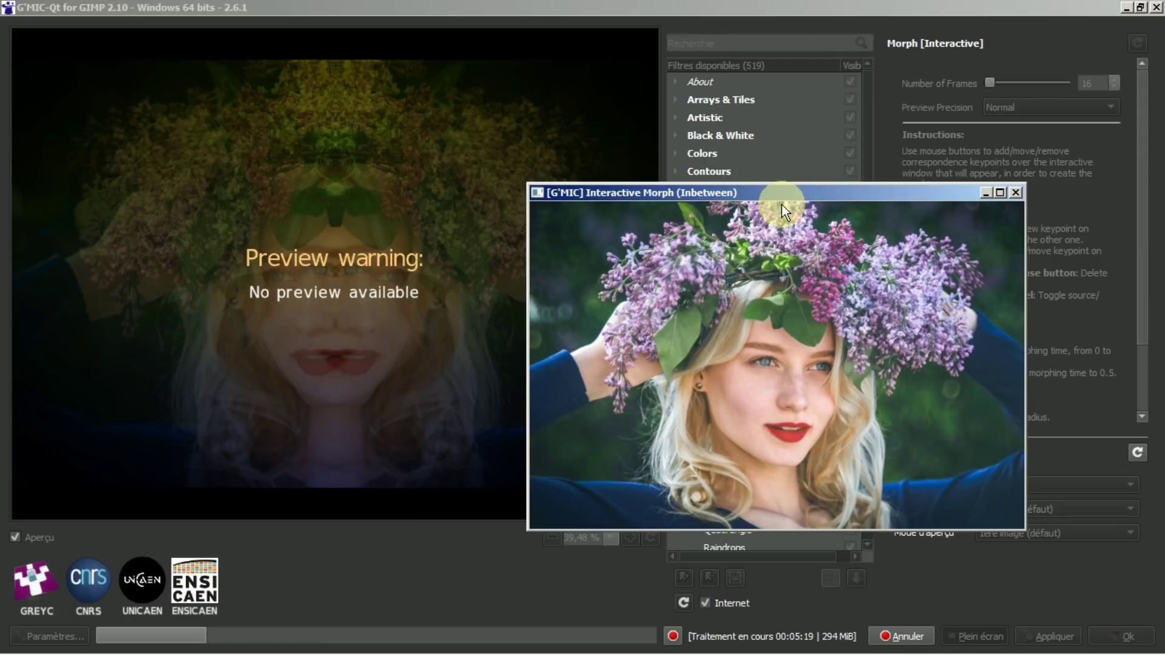
left_click_drag(794, 191, 394, 137)
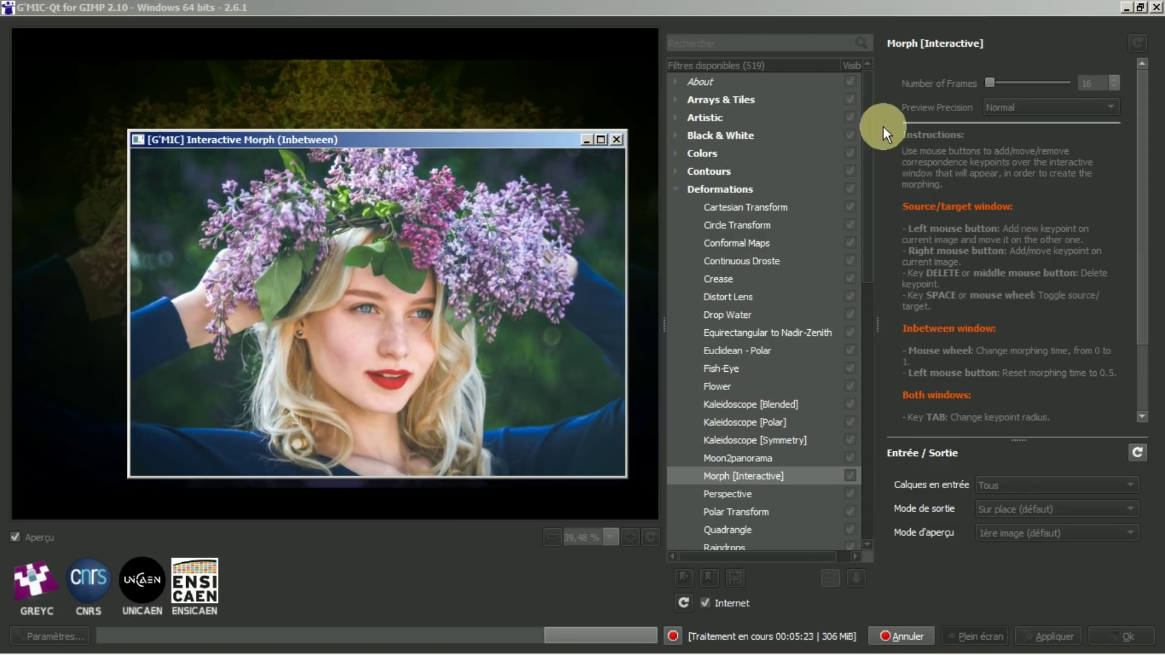
left_click(1123, 11)
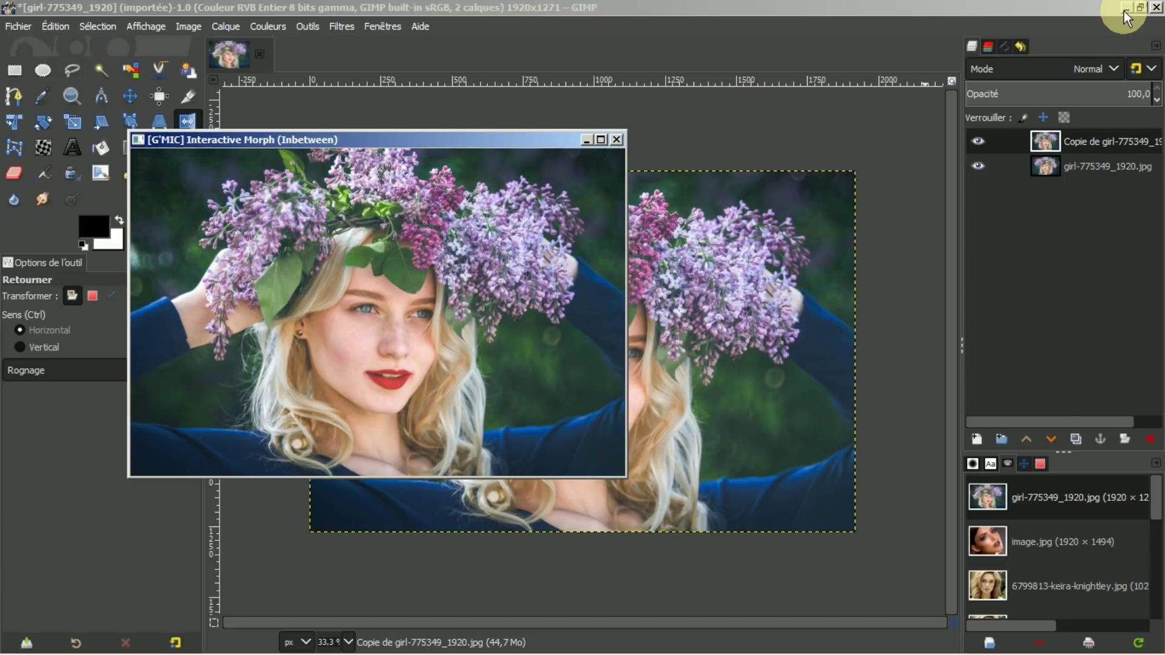
key("space")
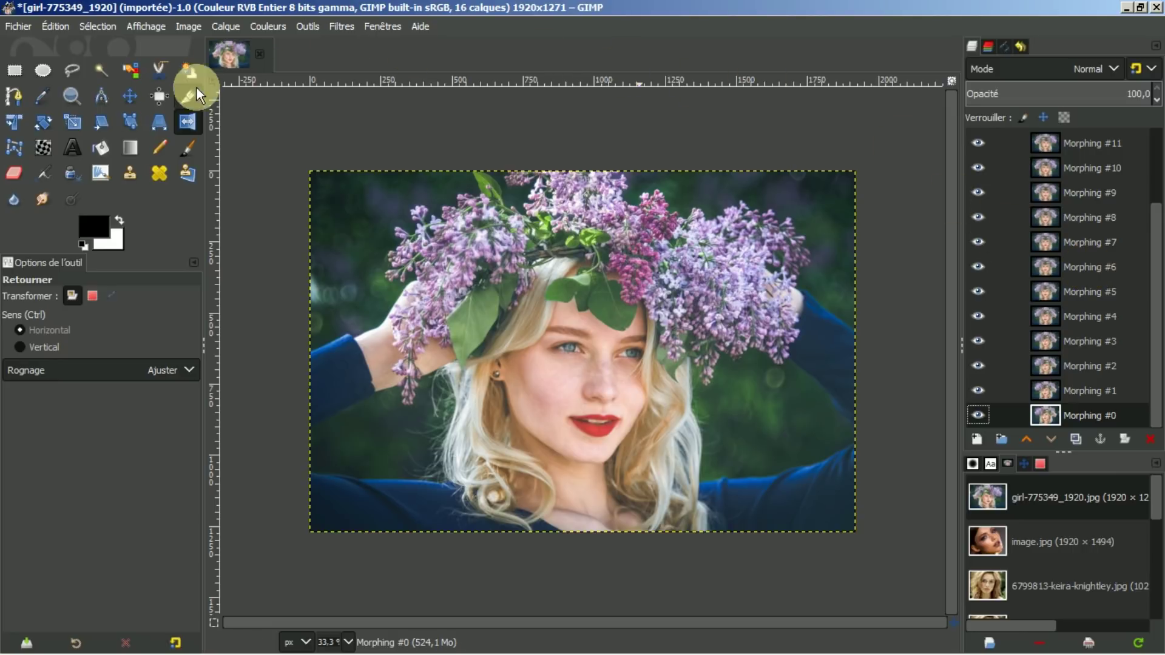
left_click(344, 26)
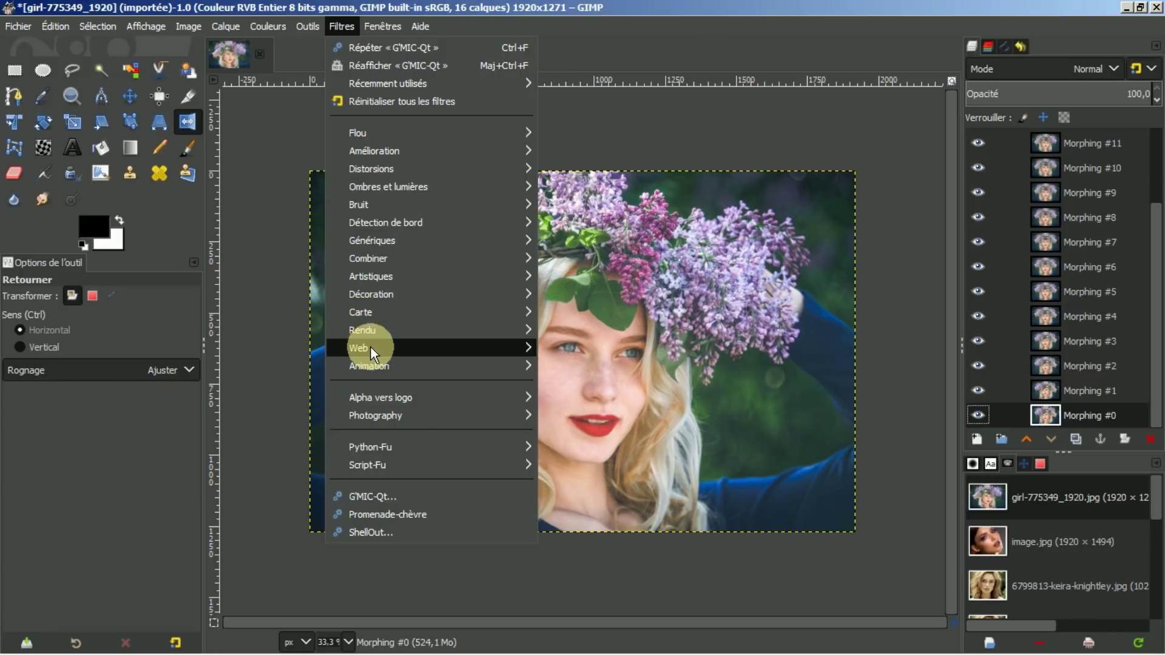
mouse_move(382, 365)
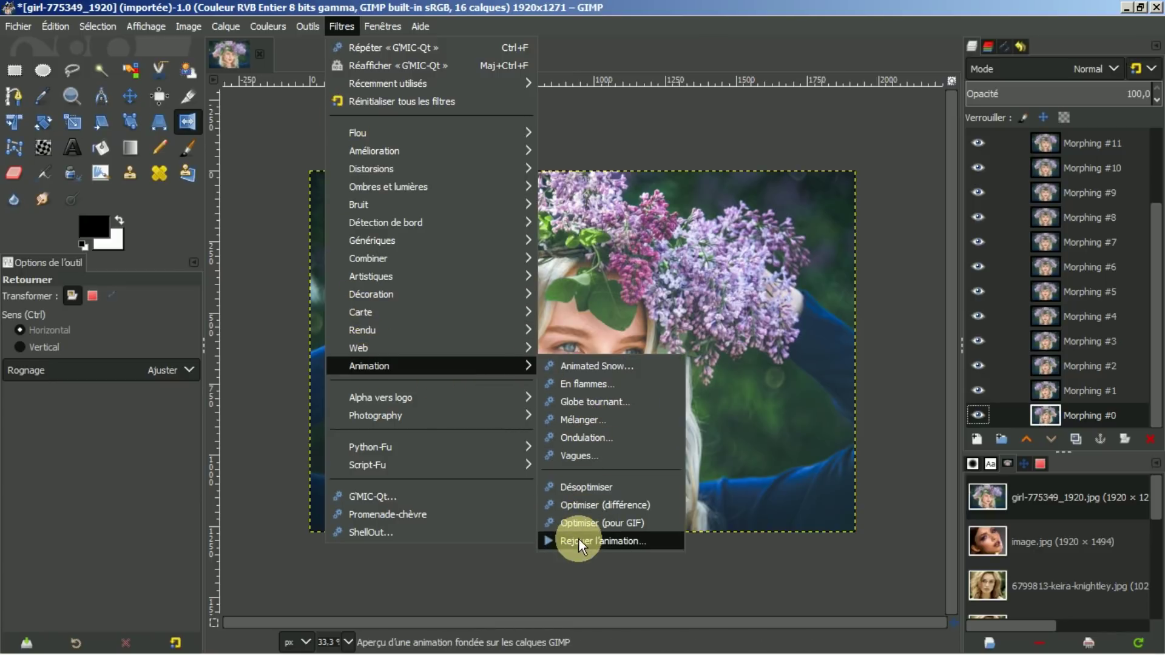
left_click(577, 539)
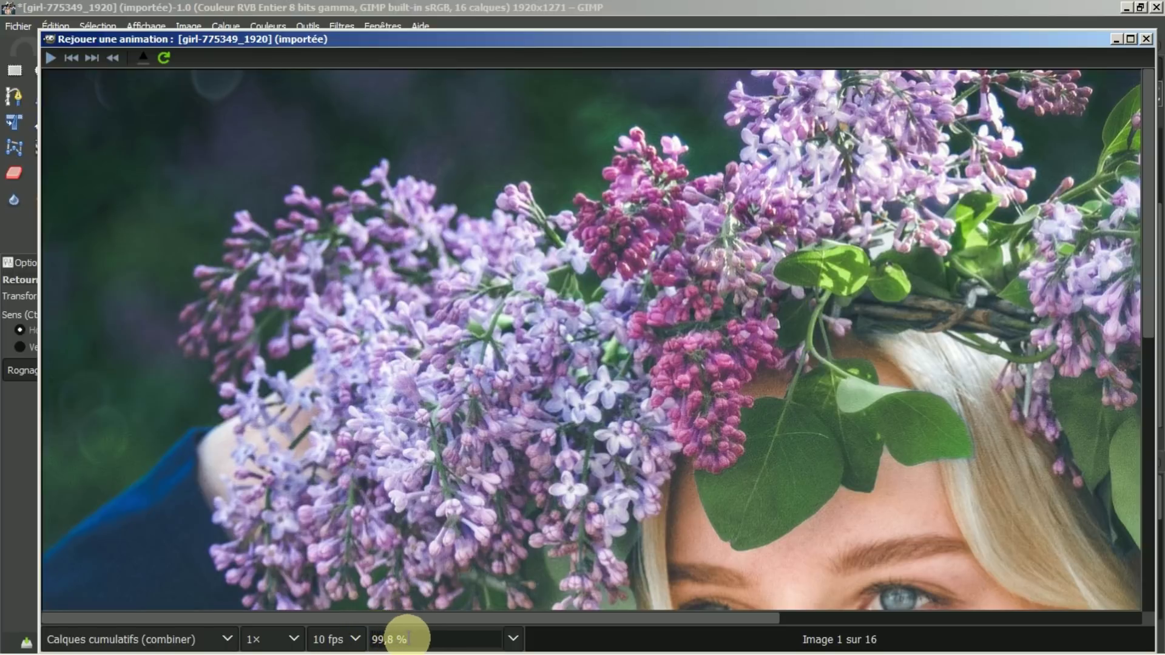
left_click(512, 640)
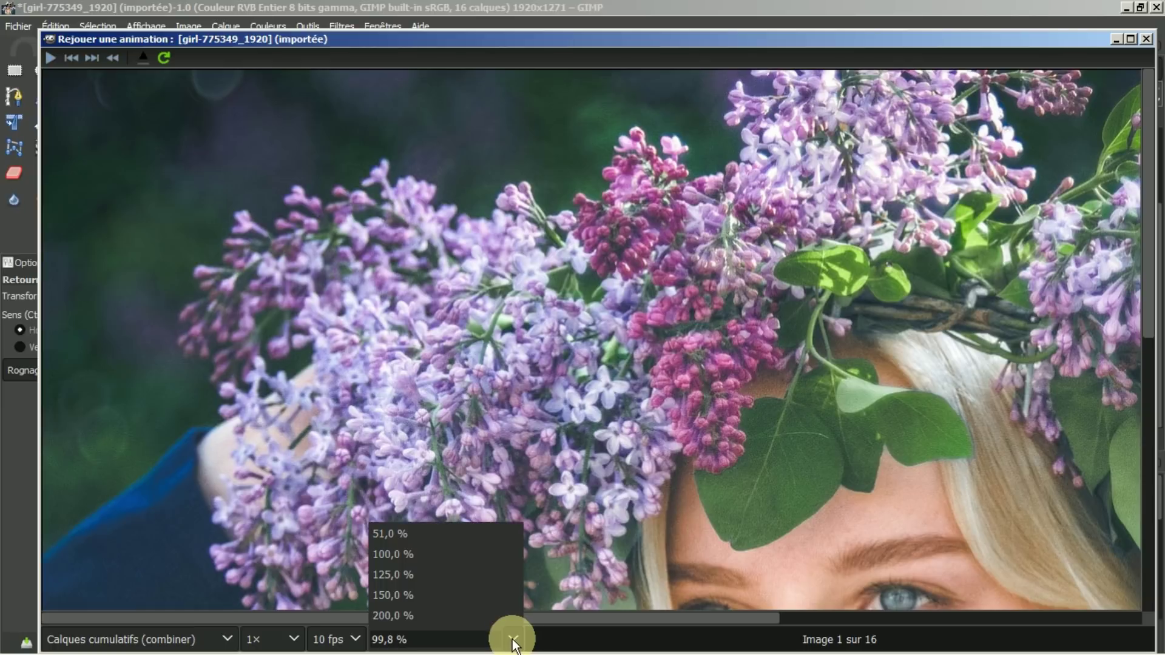
left_click(402, 532)
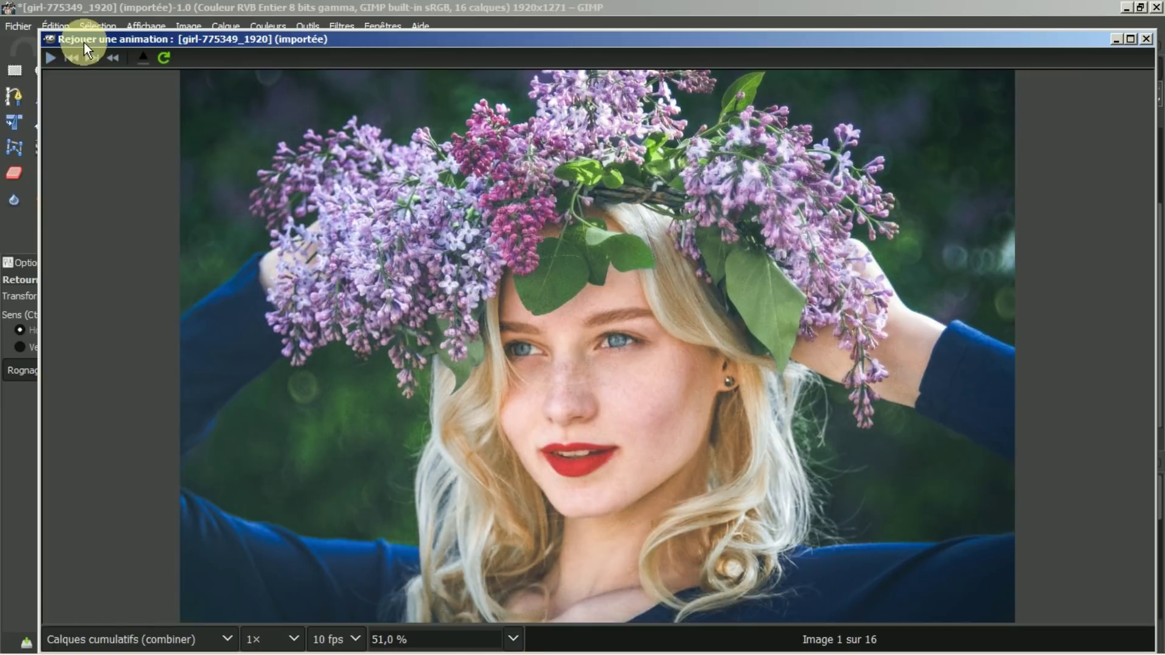
left_click(50, 57)
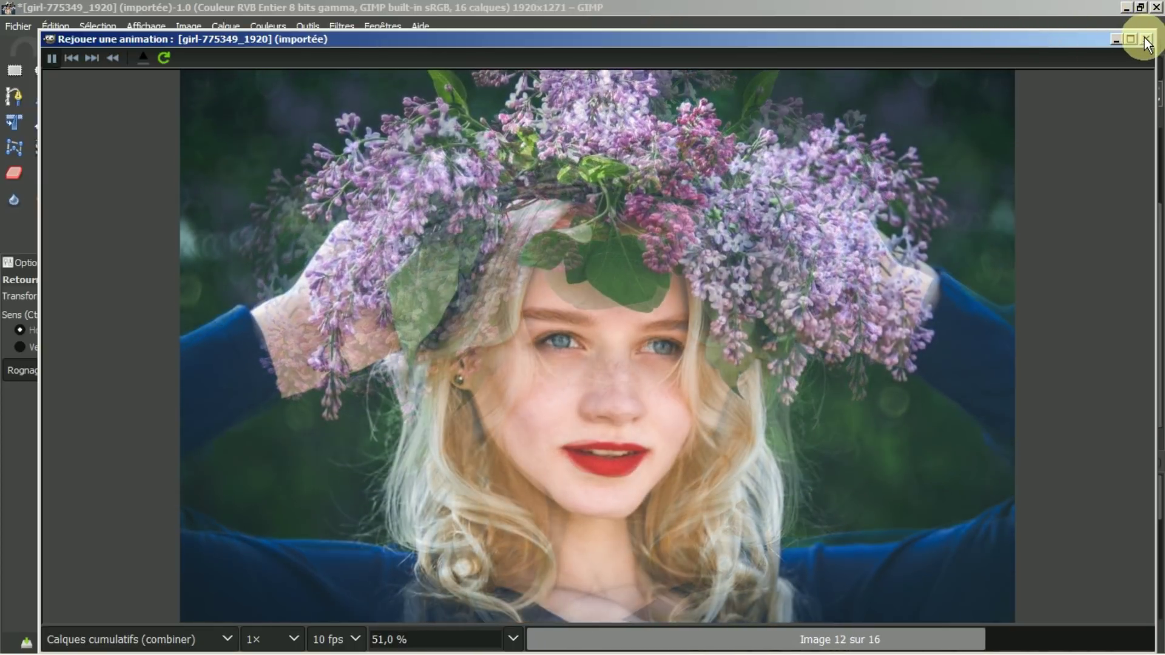
left_click(1146, 40)
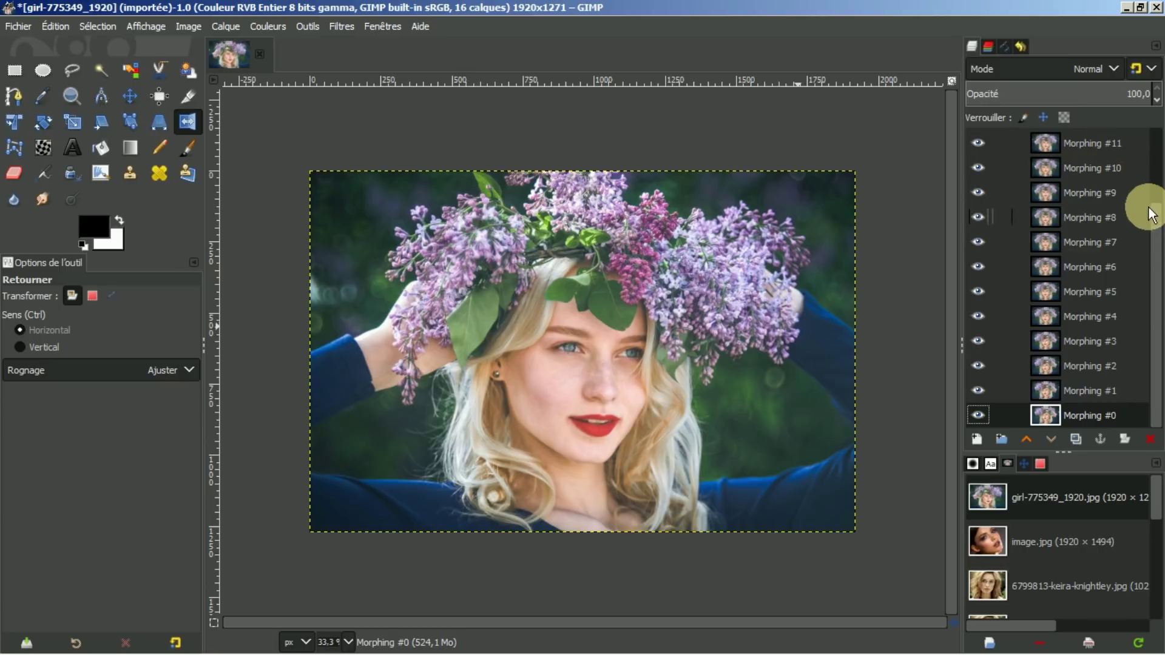
- Replay the 16-layer morph animation with Filtres > Réafficher, close it, and reopen the Filtres menu
left_click_drag(1155, 216, 1156, 121)
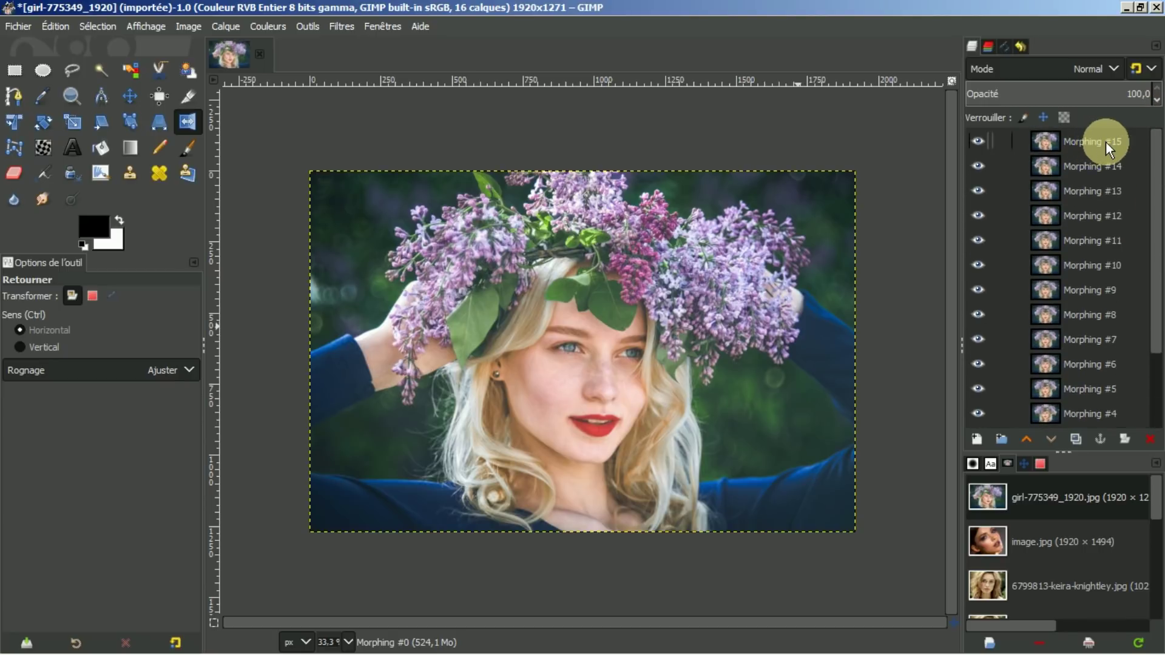
left_click(340, 26)
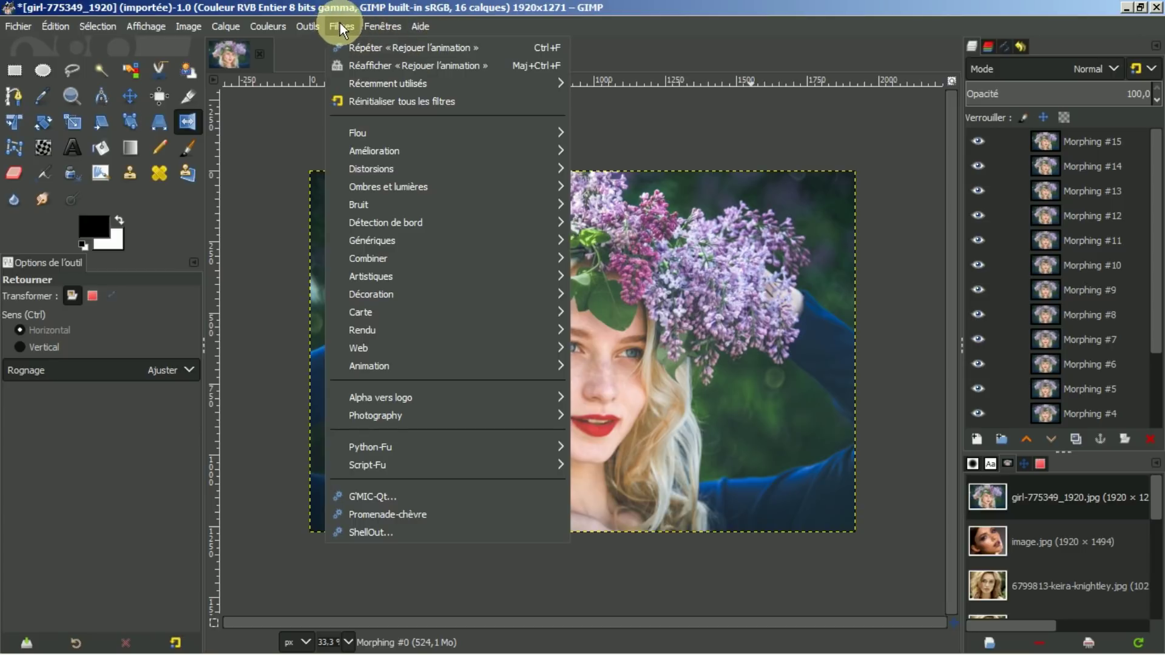
left_click(366, 67)
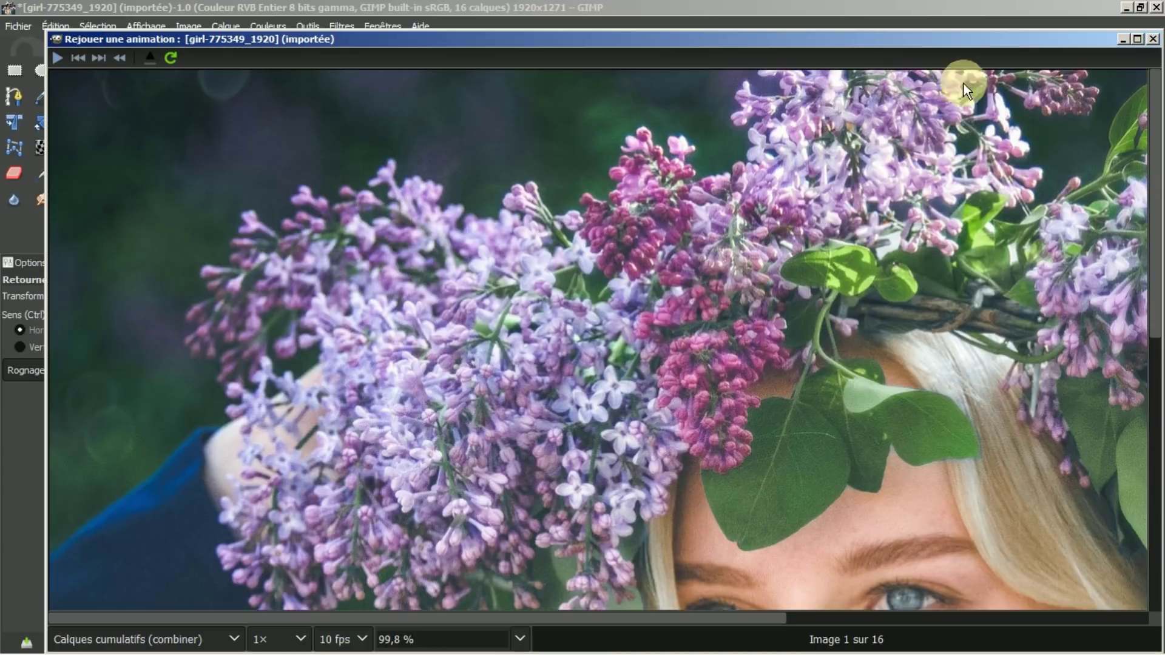
left_click(1152, 39)
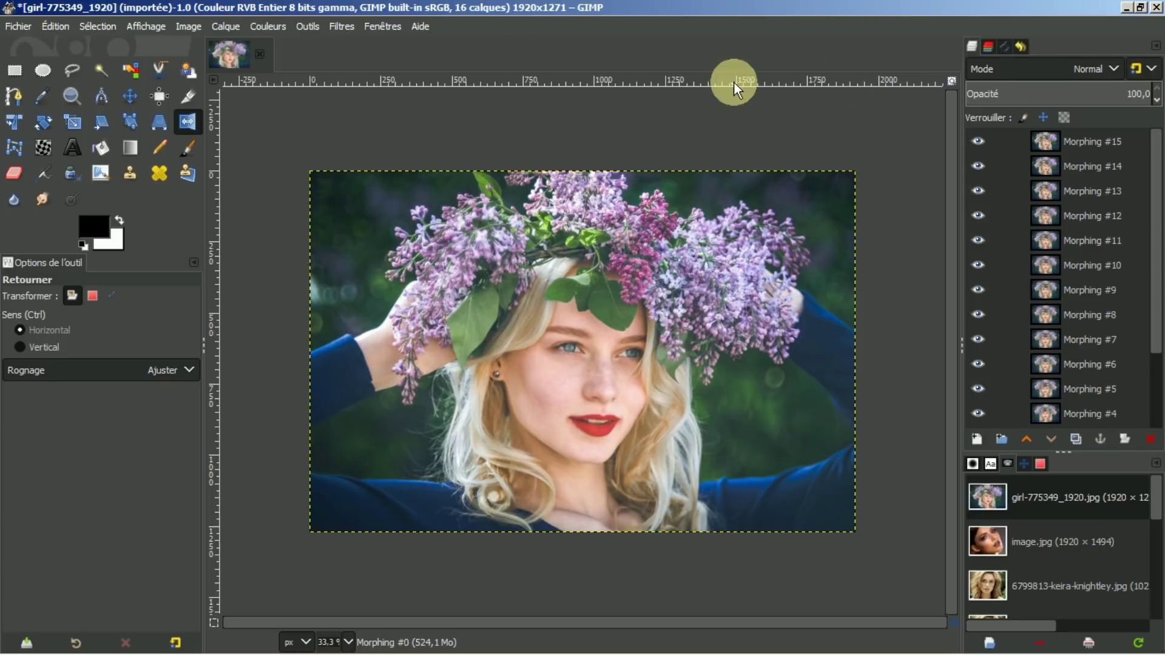
left_click(340, 25)
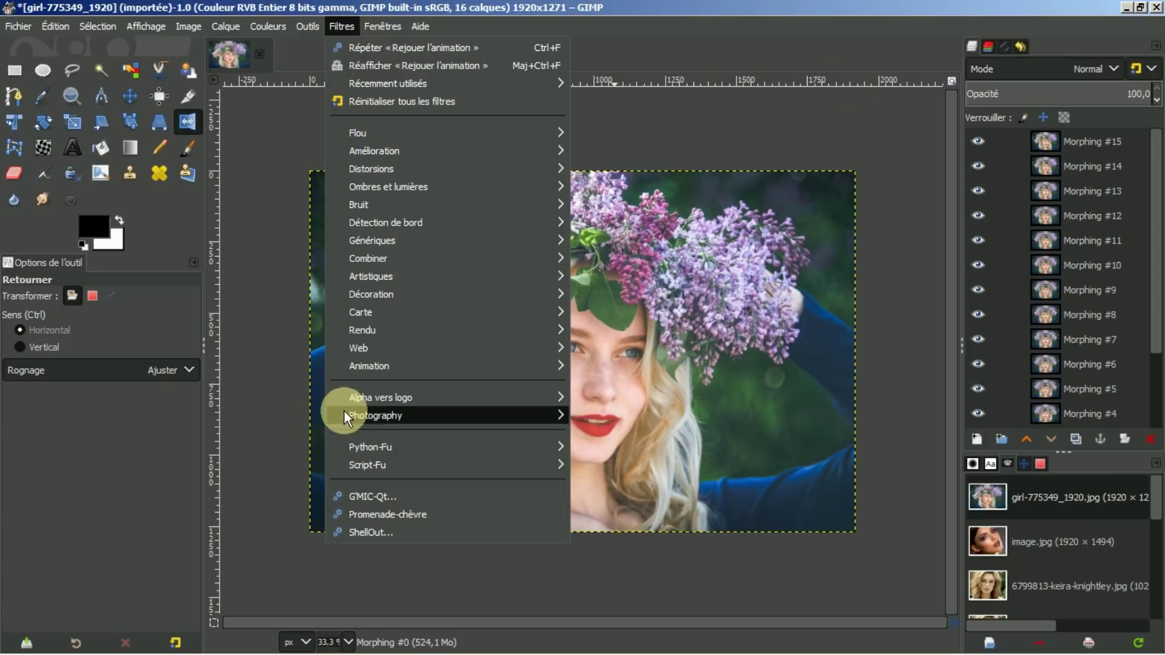
left_click(365, 496)
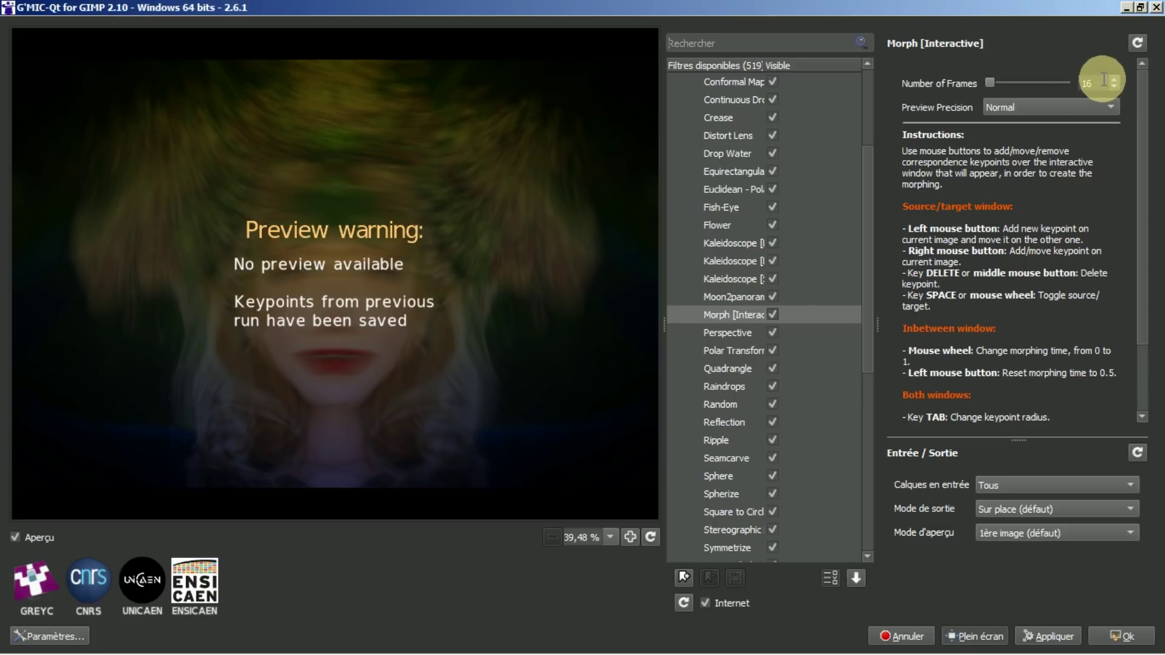
left_click(1155, 8)
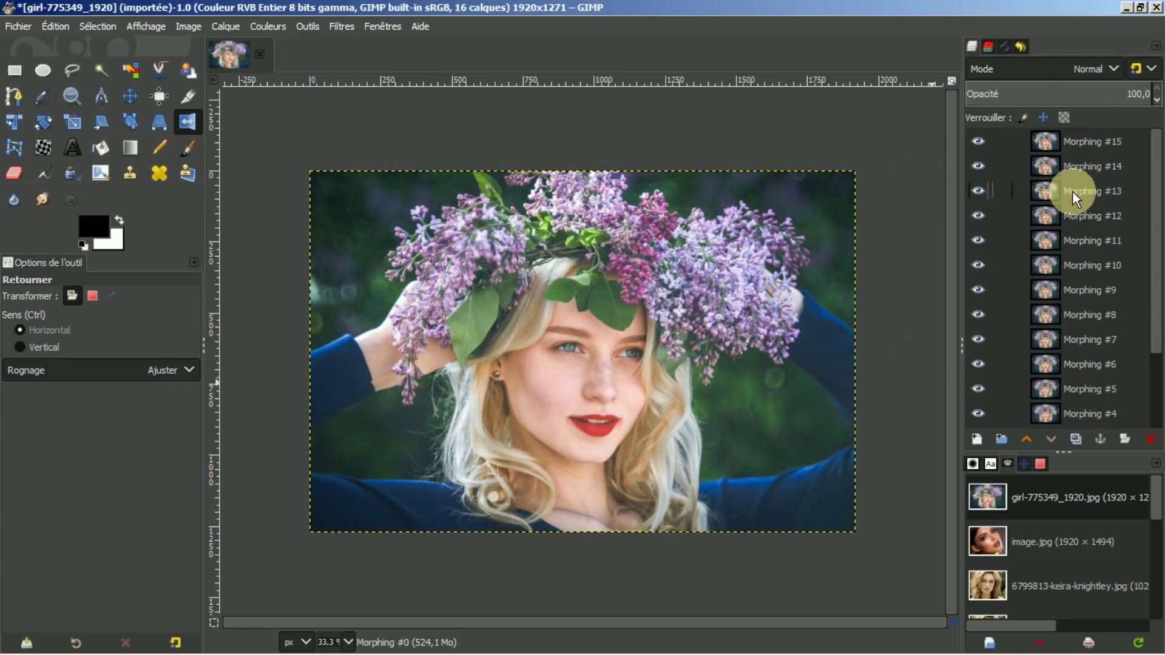
- Begin Exporter sous… to the Downloads folder, renaming the file to 'test gif.gif'
mouse_move(1153, 252)
left_mouse_down()
mouse_move(1148, 375)
mouse_move(1152, 195)
left_mouse_up()
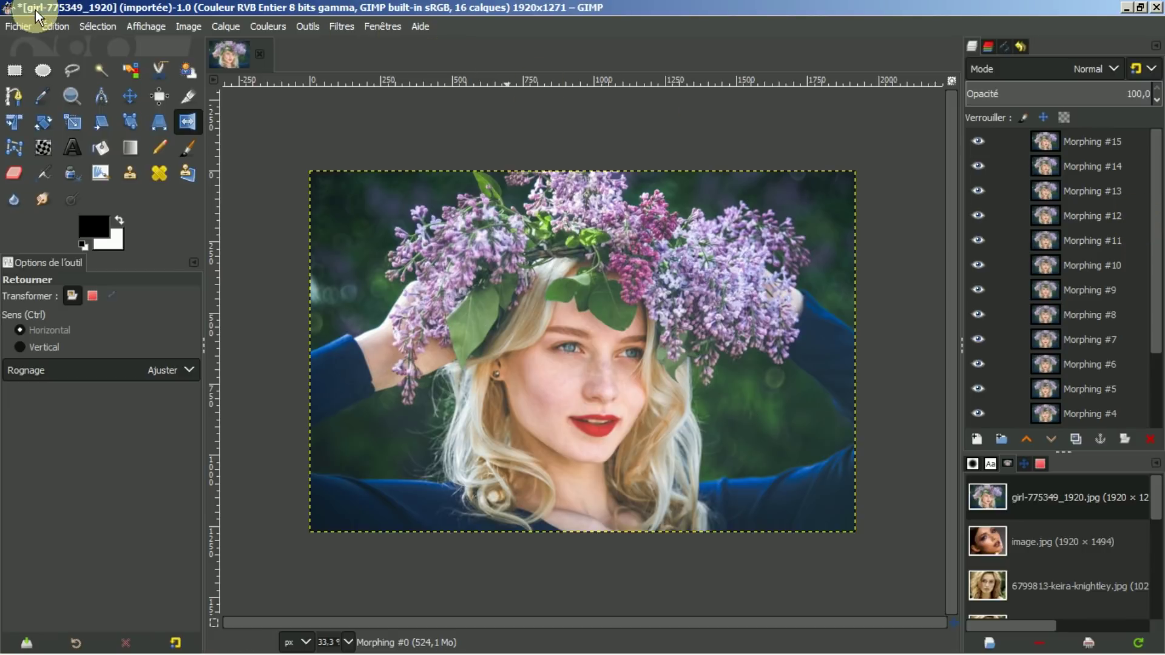
left_click(17, 25)
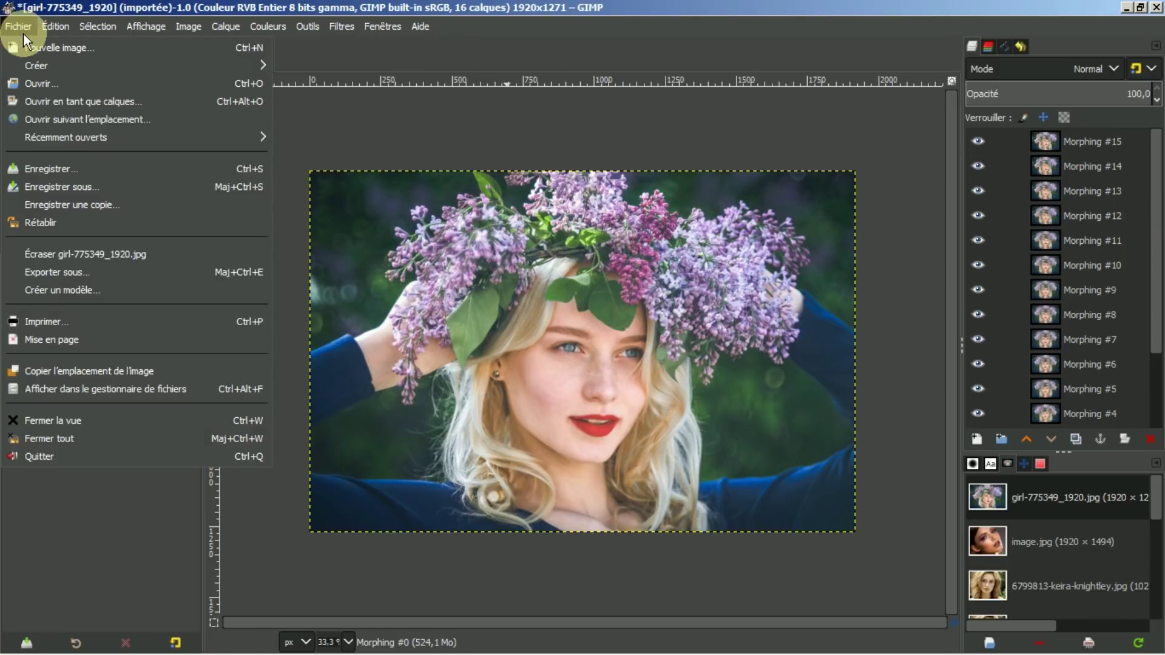
left_click(55, 273)
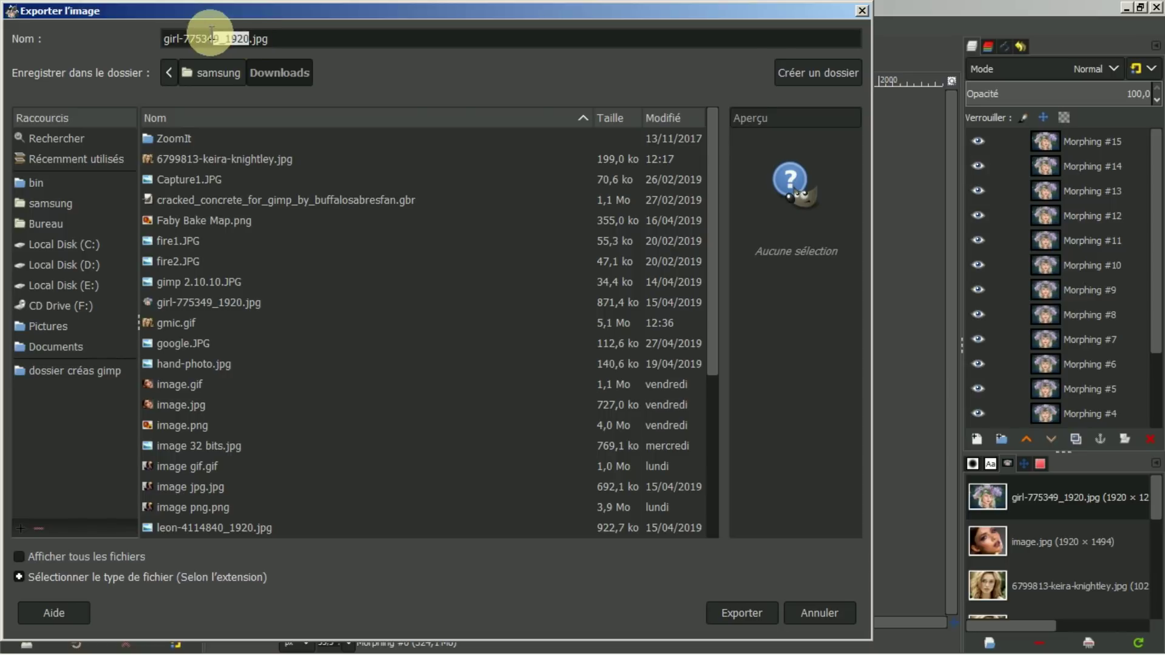
left_click_drag(280, 38, 161, 38)
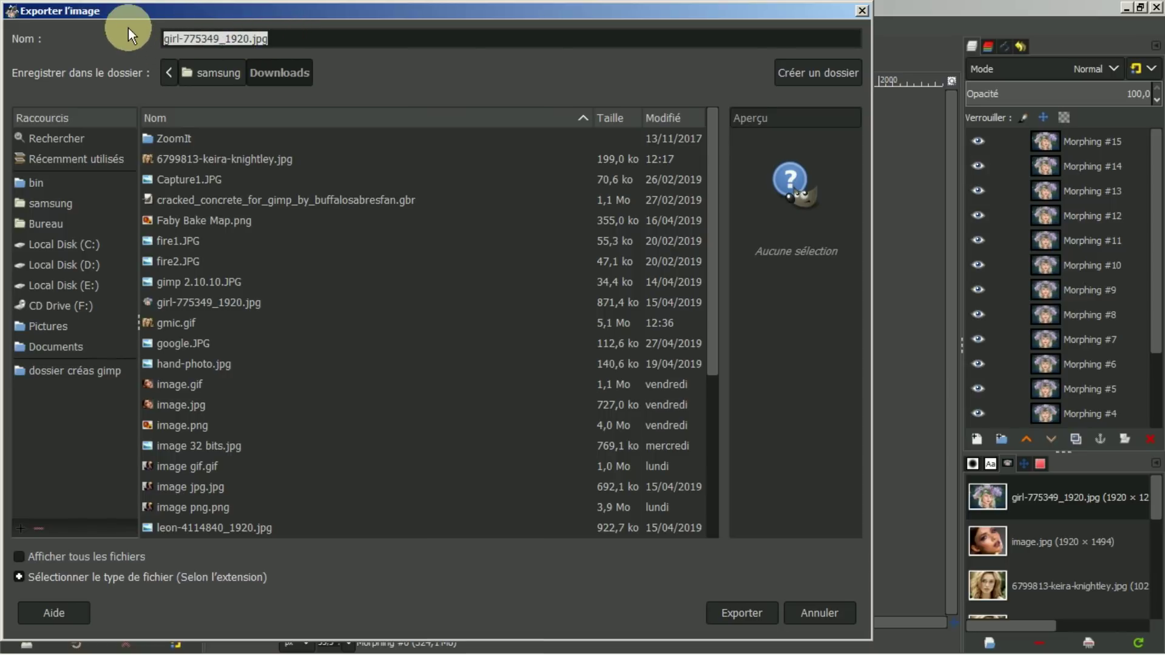
type("test ")
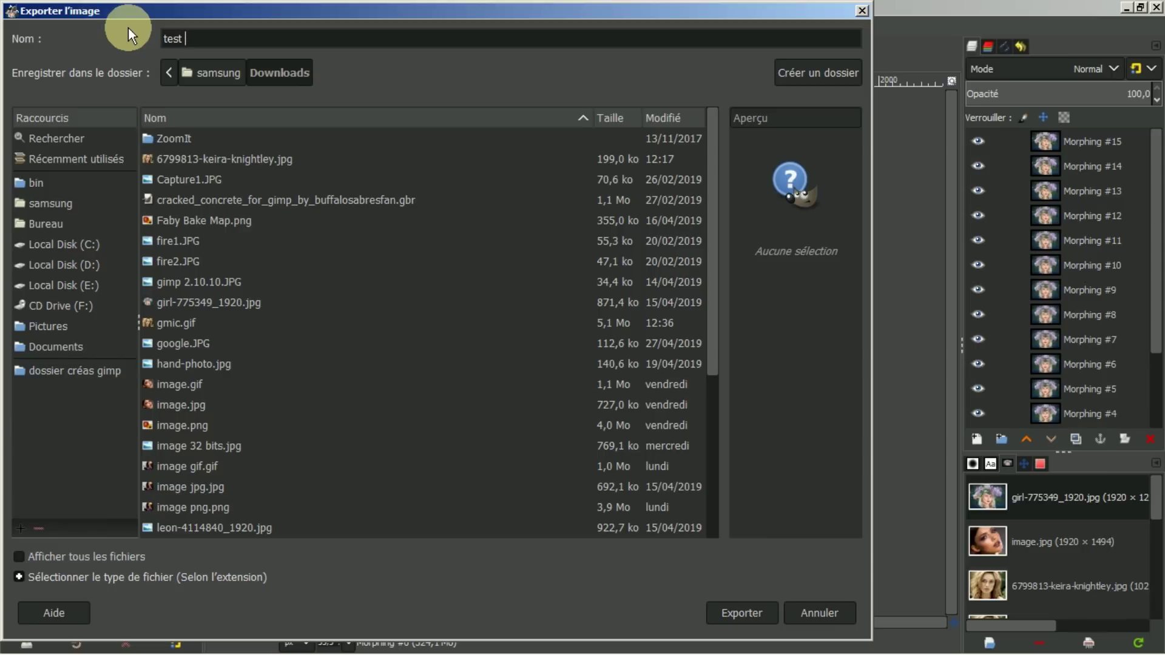
type("gif")
type(".gi")
type("f")
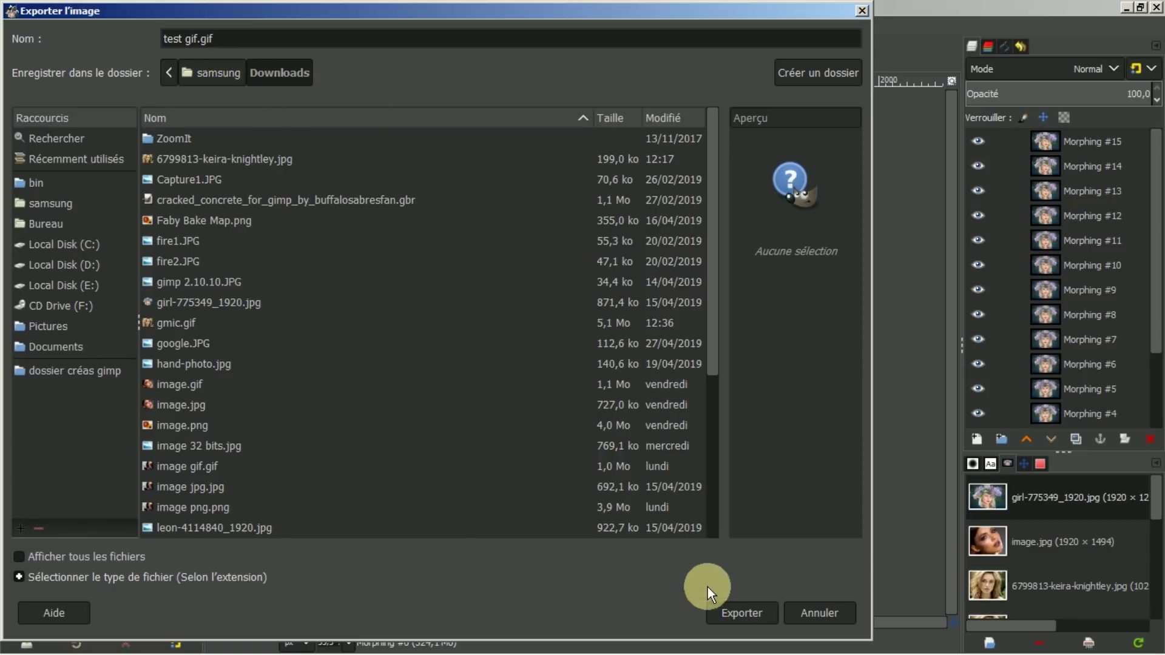
- Export 'test gif.gif' with 'En tant qu'animation' ticked in the GIF options
left_click(725, 611)
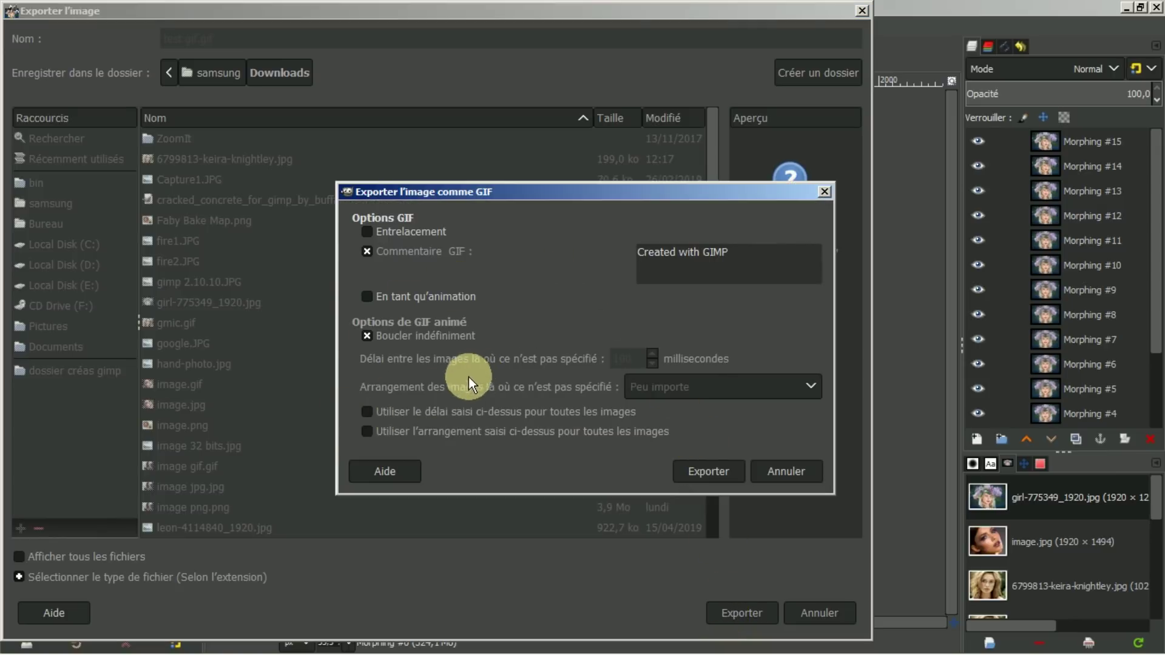
left_click(367, 296)
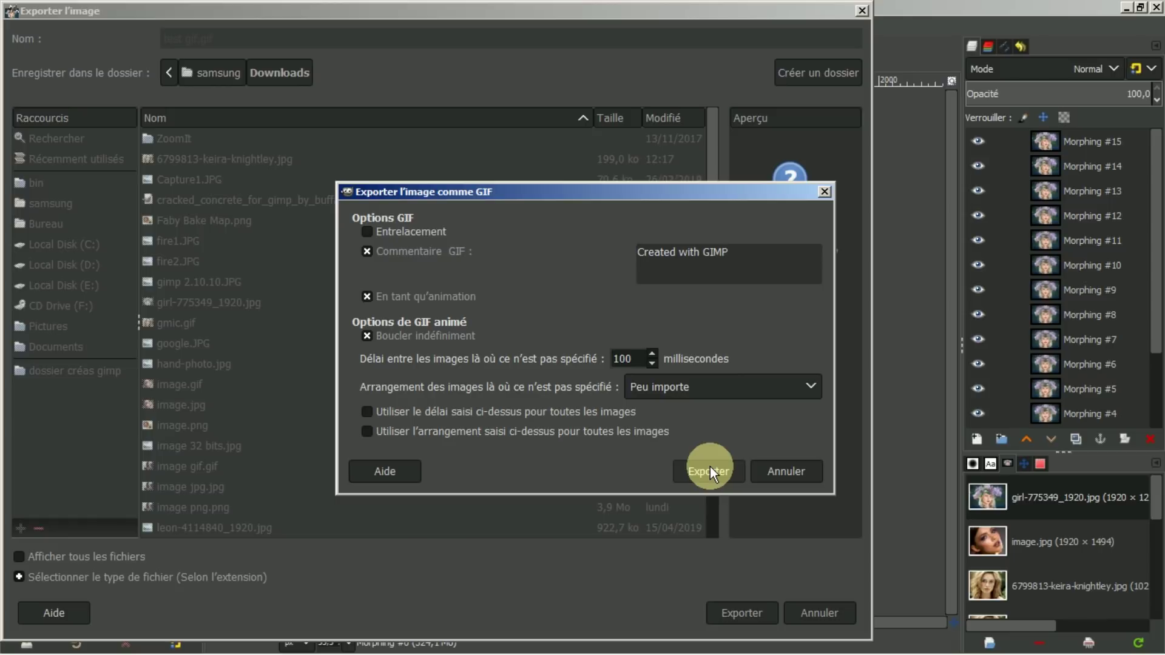
left_click(777, 471)
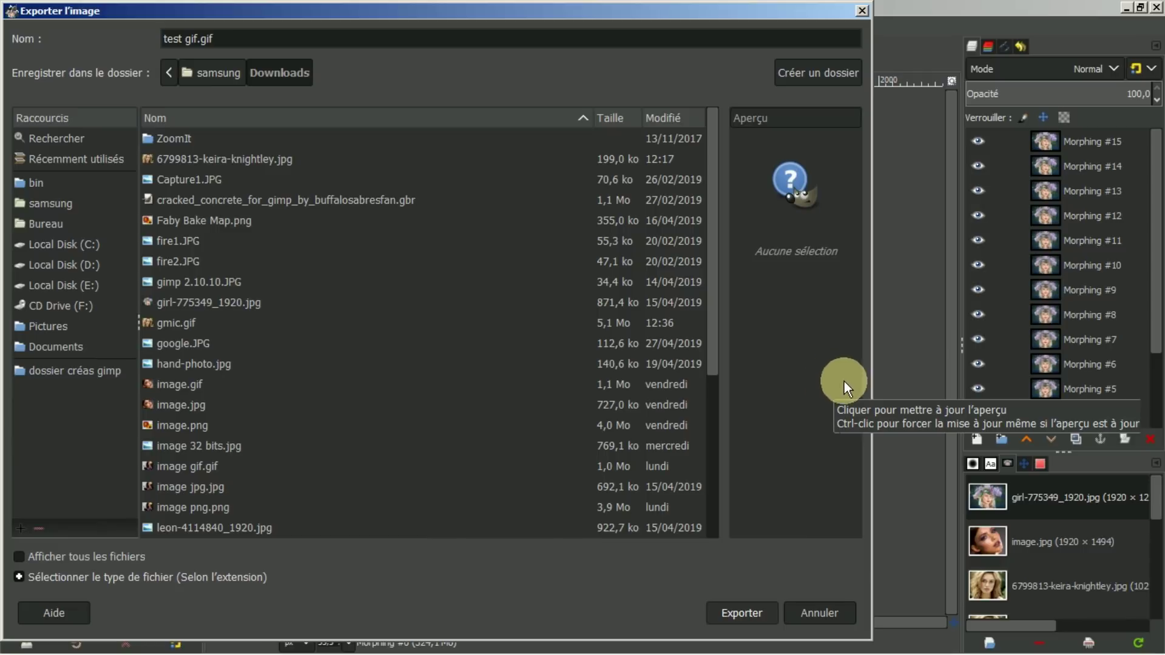
left_click(821, 613)
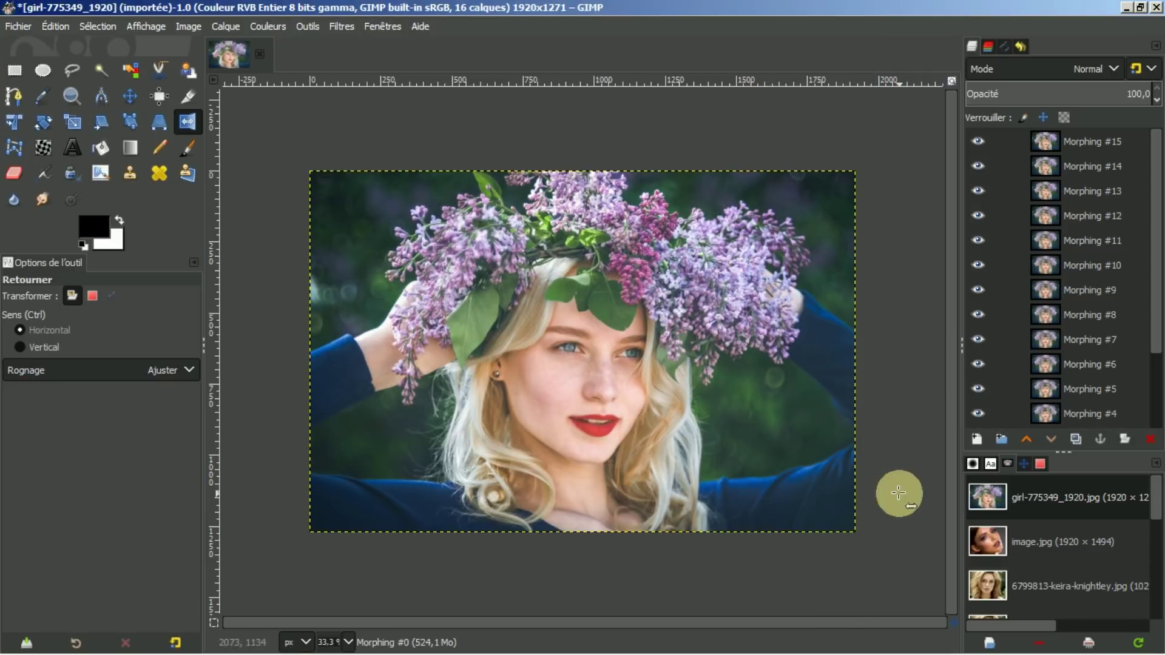